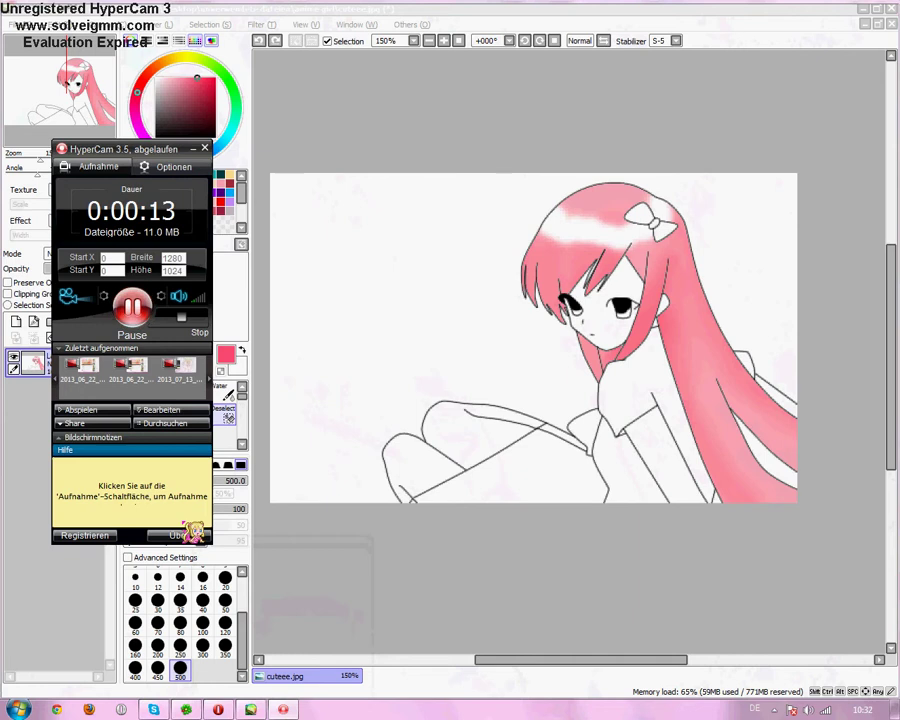
- Fill the small gap between the front hair strands with a pink sampled from the hair, using the Pen, and clear the selection
{"action": "left_click", "coordinate": [374, 537]}
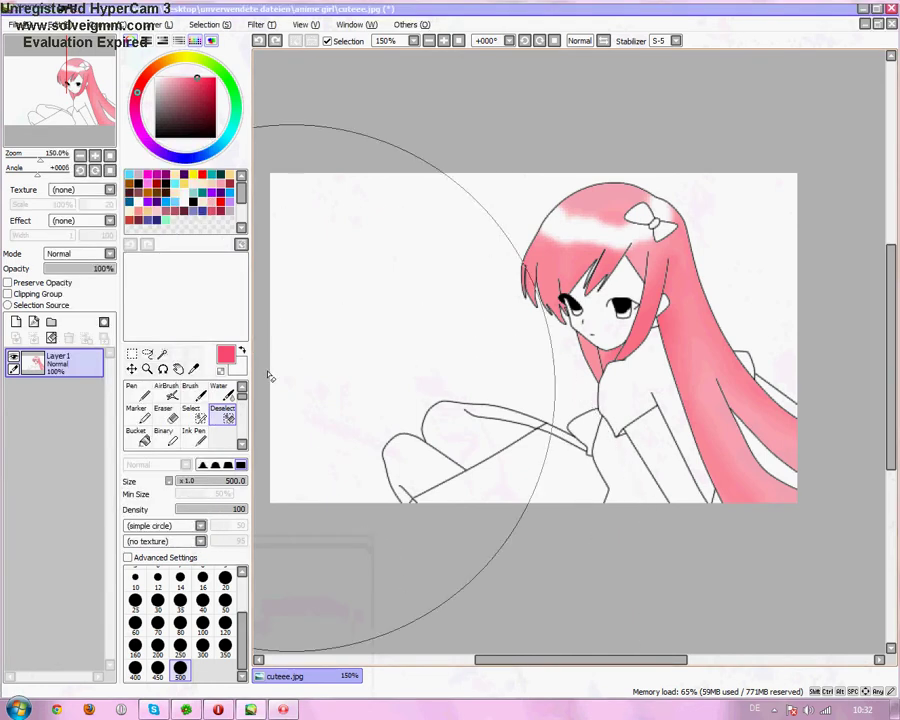
{"action": "left_click", "coordinate": [162, 354]}
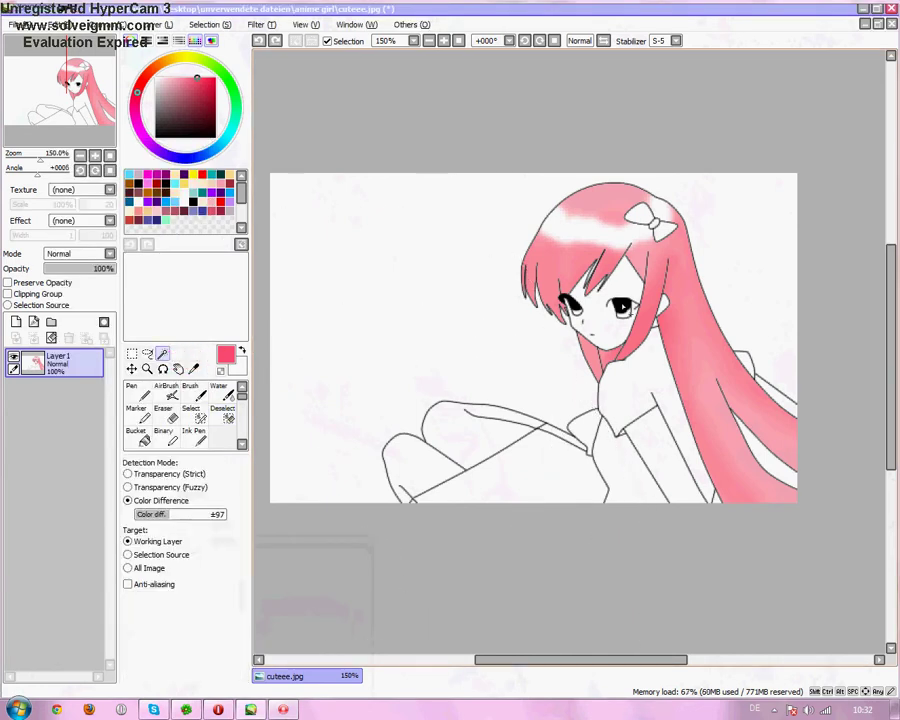
{"action": "scroll", "coordinate": [602, 289], "scroll_direction": "up", "scroll_amount": 5}
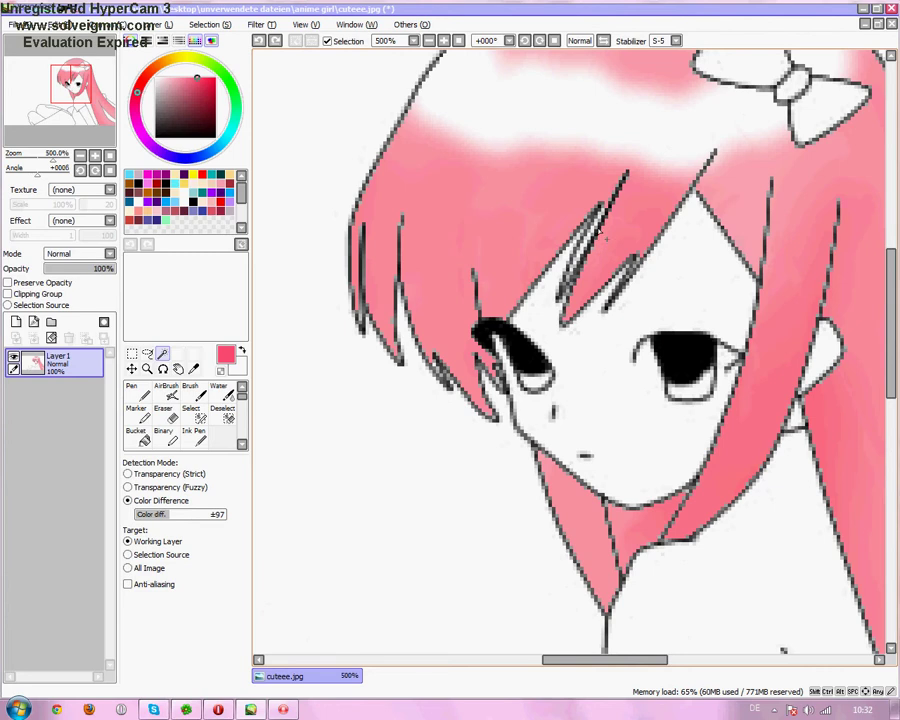
{"action": "left_click", "coordinate": [136, 392]}
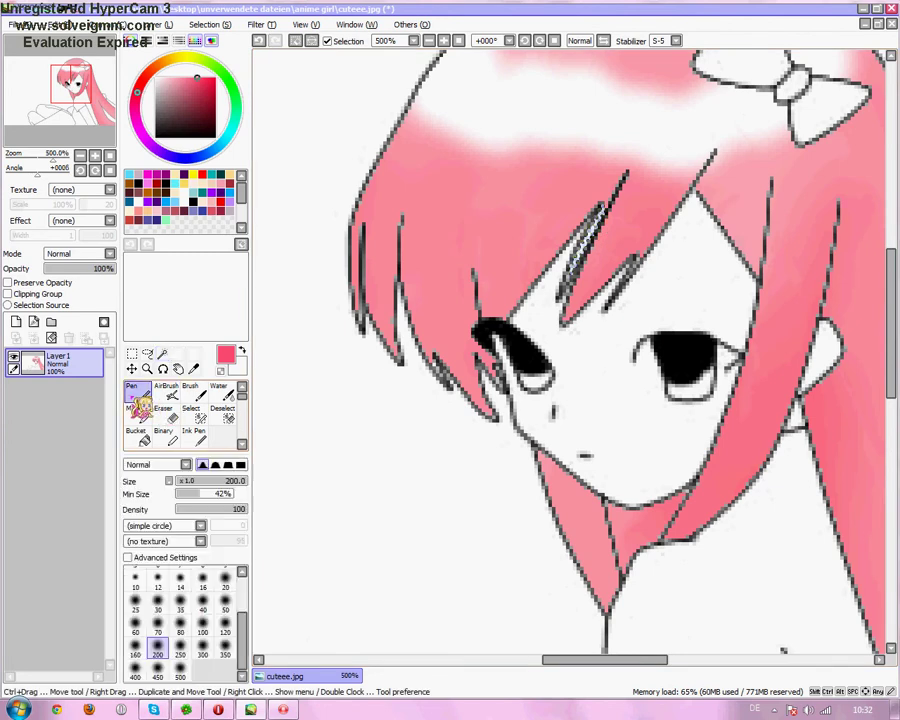
{"action": "right_click", "coordinate": [505, 214]}
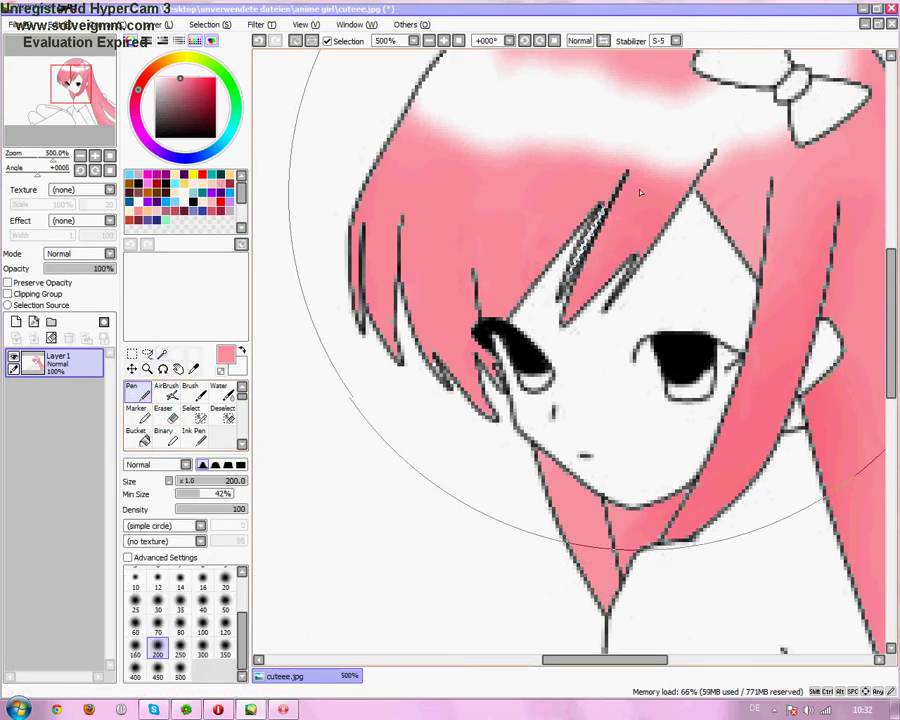
{"action": "left_click_drag", "start_coordinate": [643, 193], "coordinate": [536, 385]}
{"action": "left_click", "coordinate": [222, 413]}
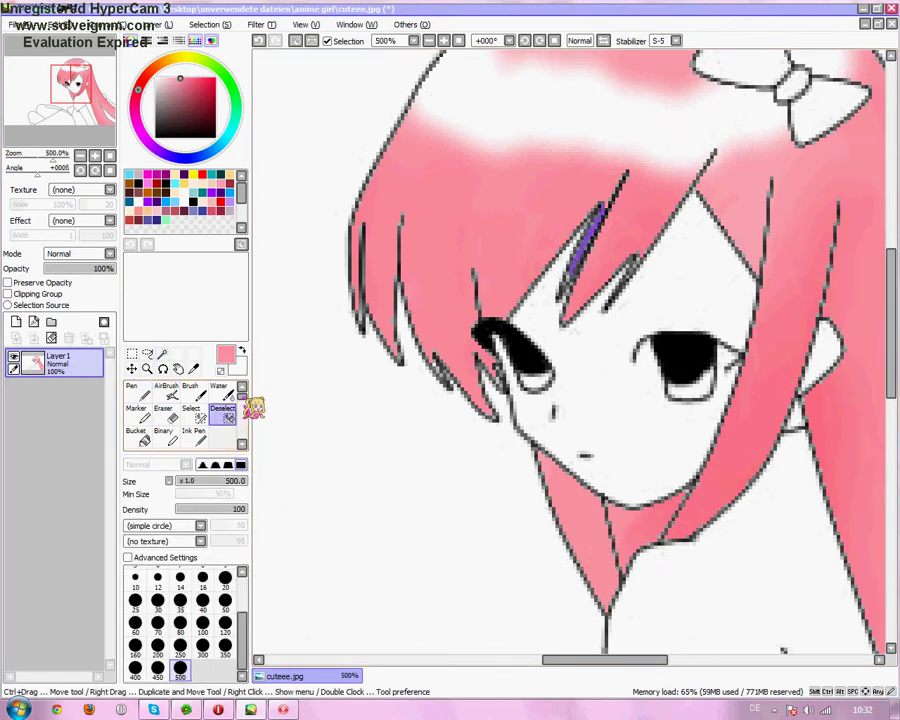
{"action": "left_click", "coordinate": [467, 474]}
- Select the face, ear and small neck area behind the hair with the Magic Wand, undoing any selection that catches the outlines
{"action": "left_click", "coordinate": [163, 354]}
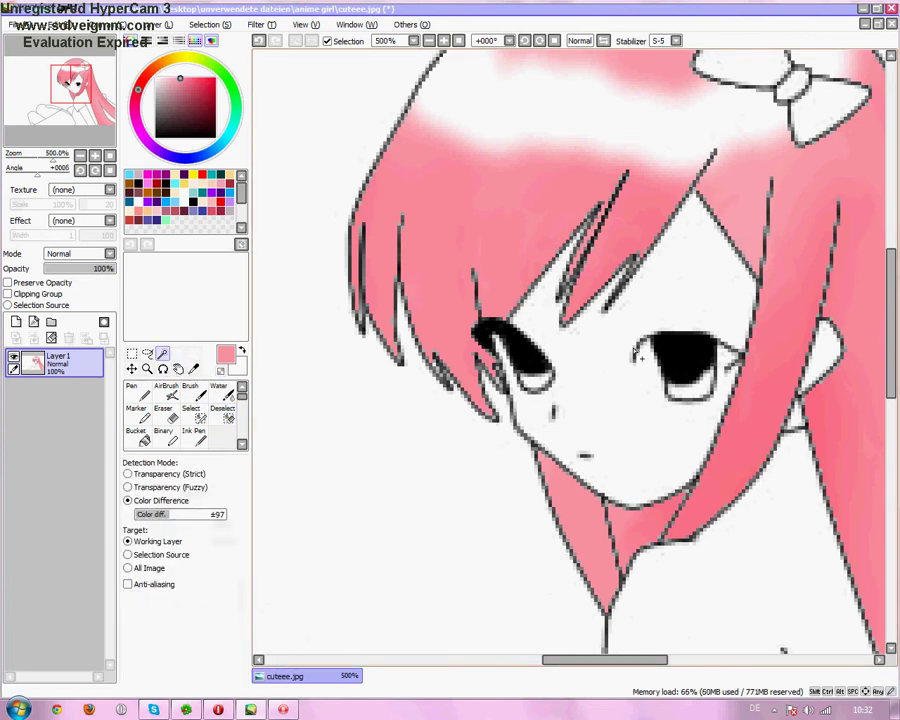
{"action": "left_click", "coordinate": [603, 403]}
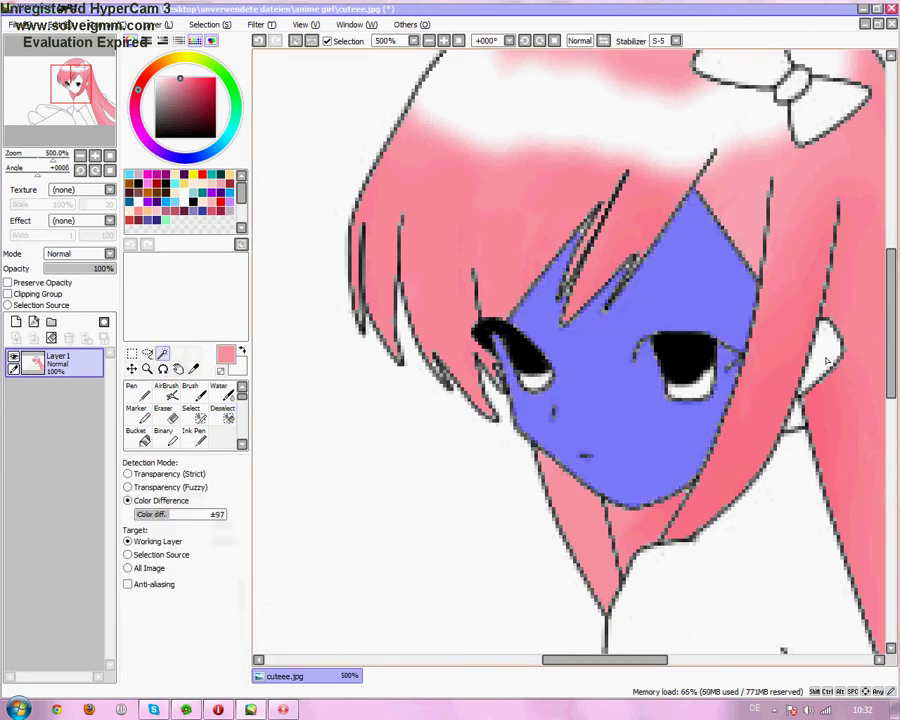
{"action": "left_click", "coordinate": [800, 429]}
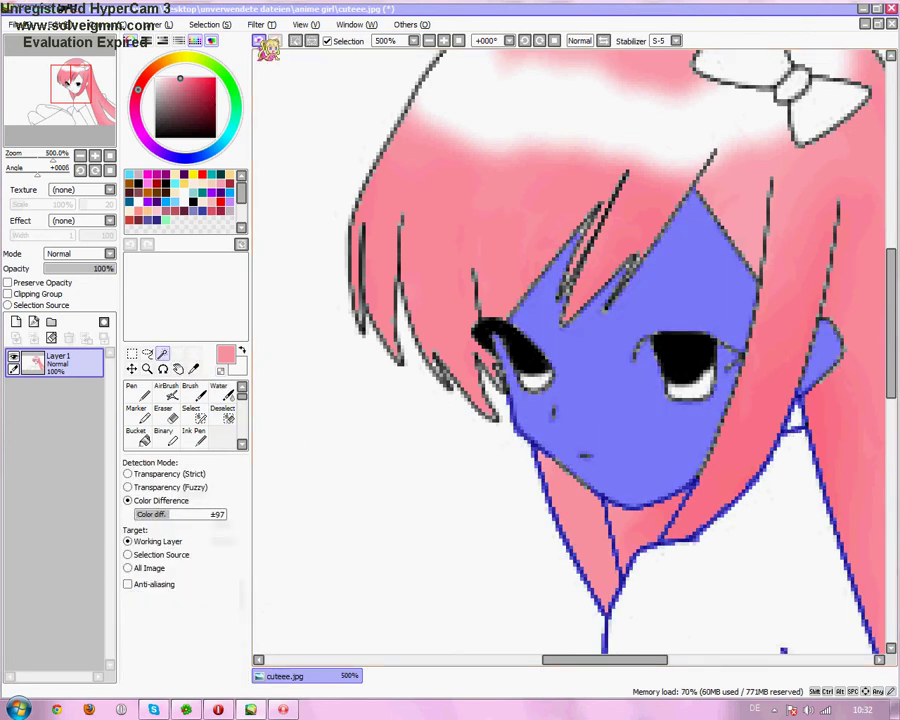
{"action": "key", "text": "ctrl+z"}
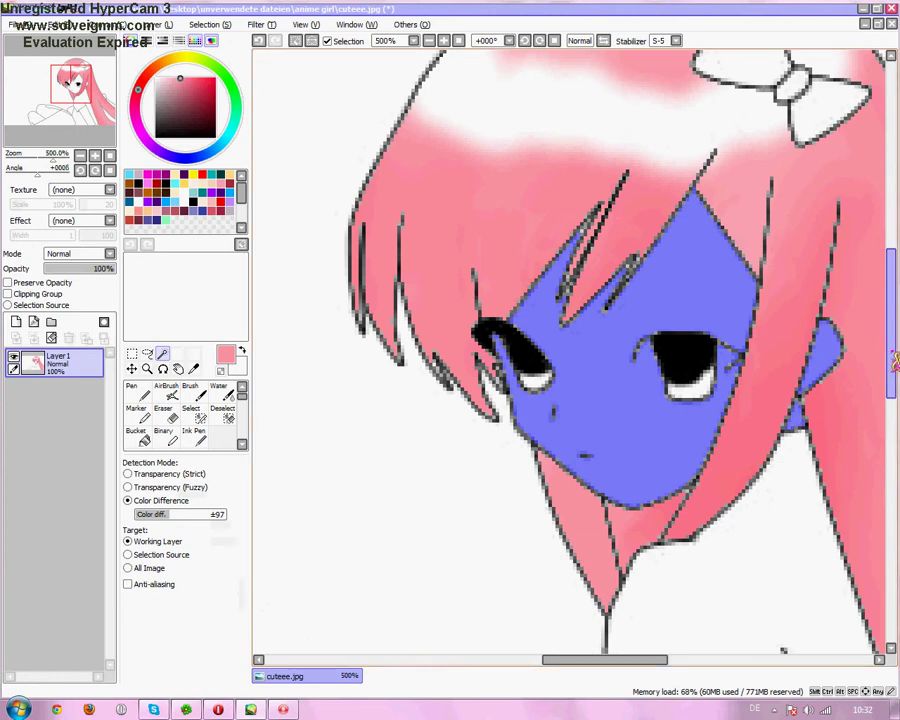
- Add both arms and the legs to the Magic Wand selection
{"action": "left_click_drag", "start_coordinate": [891, 360], "coordinate": [886, 458]}
{"action": "left_click", "coordinate": [826, 439]}
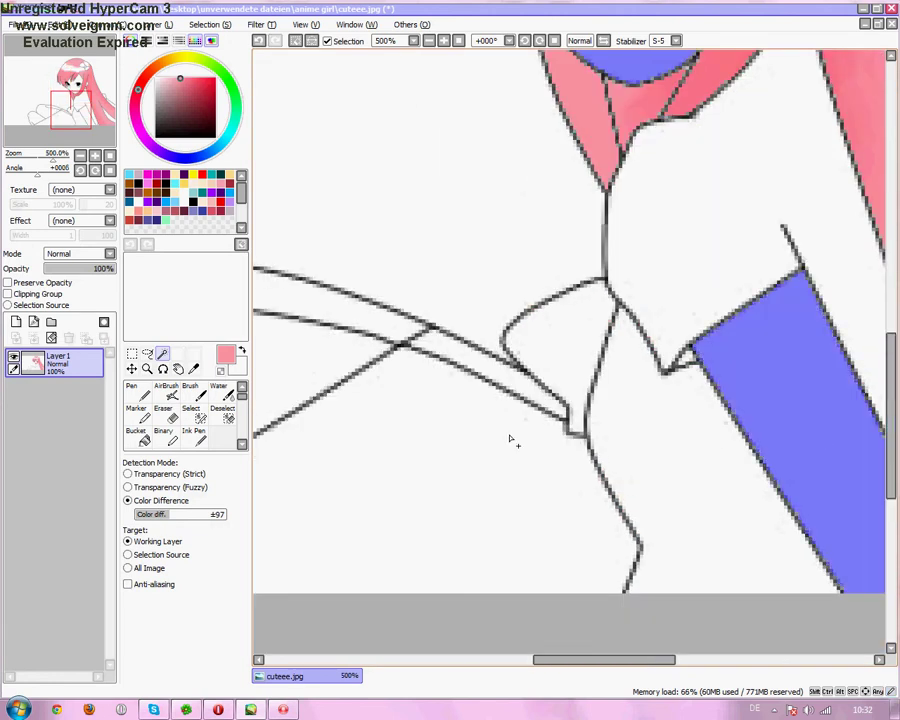
{"action": "scroll", "coordinate": [512, 437], "scroll_direction": "down", "scroll_amount": 2}
{"action": "scroll", "coordinate": [334, 408], "scroll_direction": "down", "scroll_amount": 2}
{"action": "left_click", "coordinate": [287, 432]}
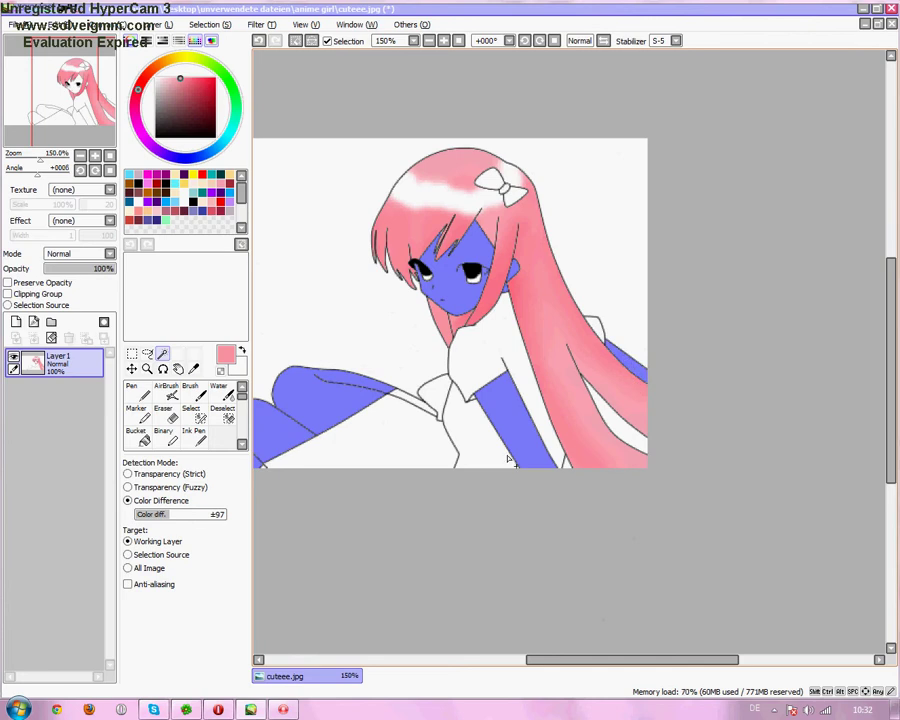
- Paint all the selected skin areas in a very light orange-beige with the Pen at size 200
{"action": "left_click", "coordinate": [140, 392]}
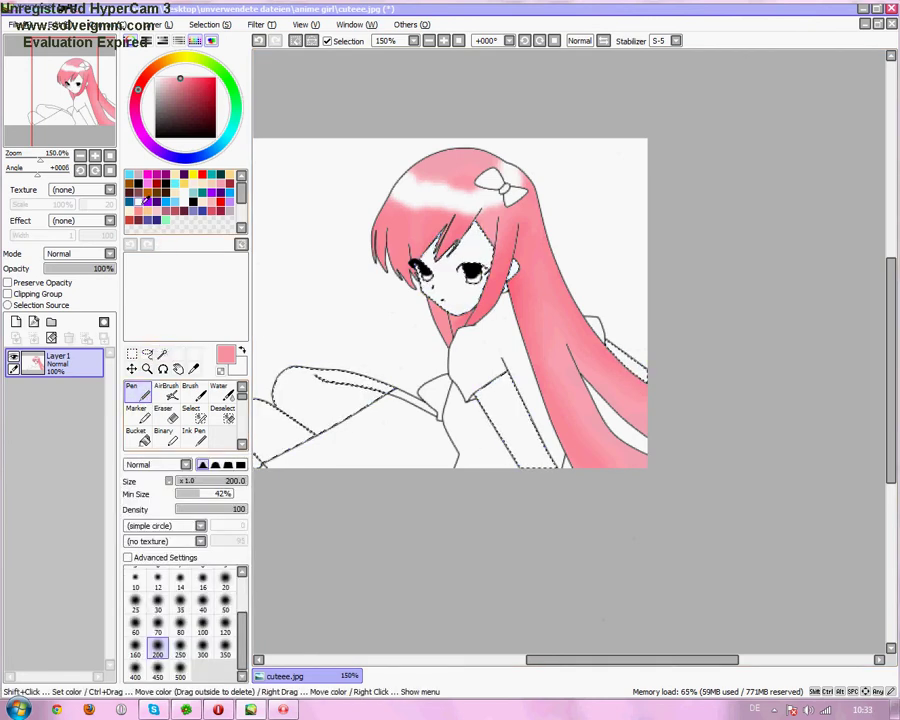
{"action": "mouse_move", "coordinate": [152, 77]}
{"action": "left_mouse_down"}
{"action": "mouse_move", "coordinate": [188, 56]}
{"action": "mouse_move", "coordinate": [160, 52]}
{"action": "left_mouse_up"}
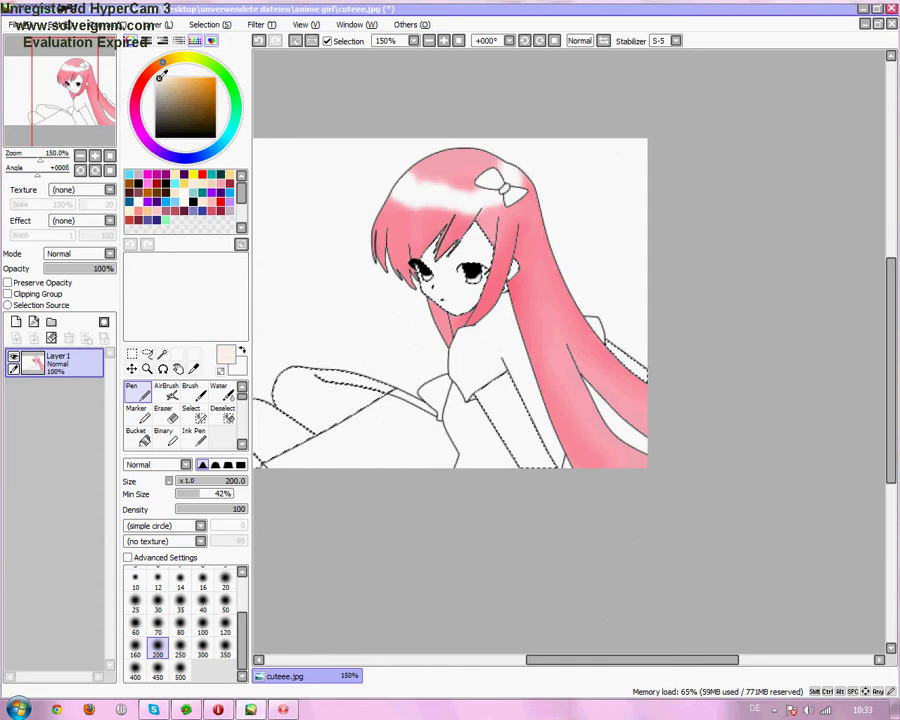
{"action": "left_click", "coordinate": [158, 78]}
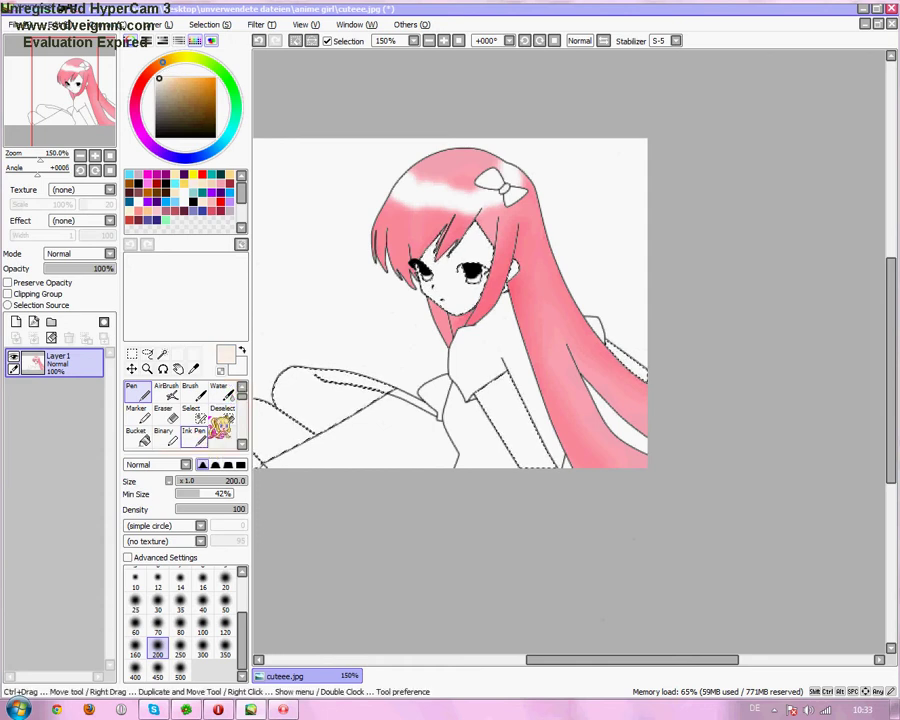
{"action": "mouse_move", "coordinate": [290, 405]}
{"action": "left_mouse_down"}
{"action": "mouse_move", "coordinate": [385, 303]}
{"action": "mouse_move", "coordinate": [170, 531]}
{"action": "left_mouse_up"}
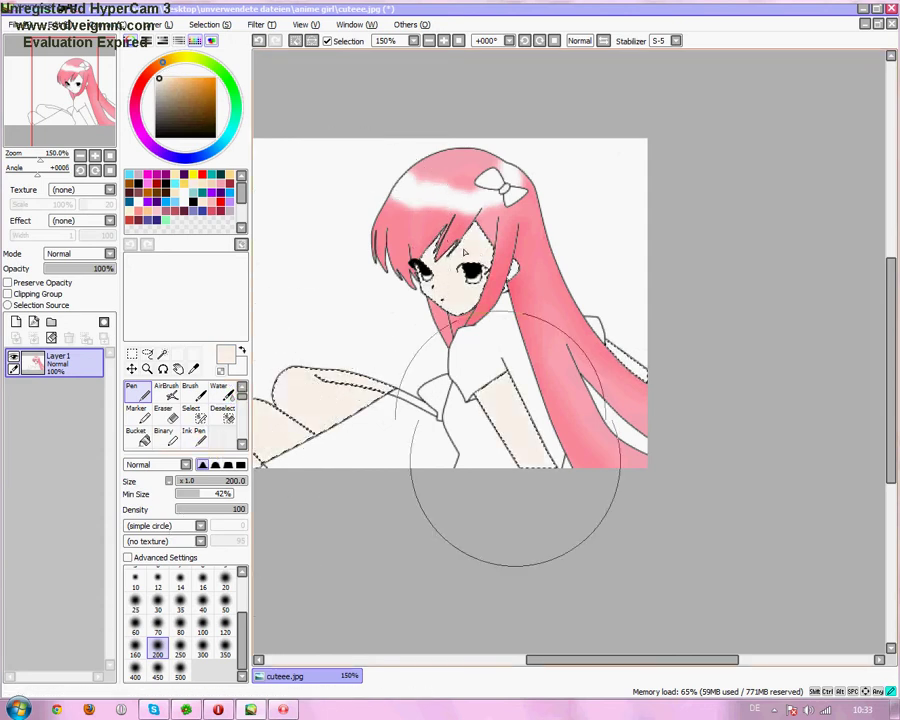
{"action": "left_click_drag", "start_coordinate": [545, 660], "coordinate": [532, 660]}
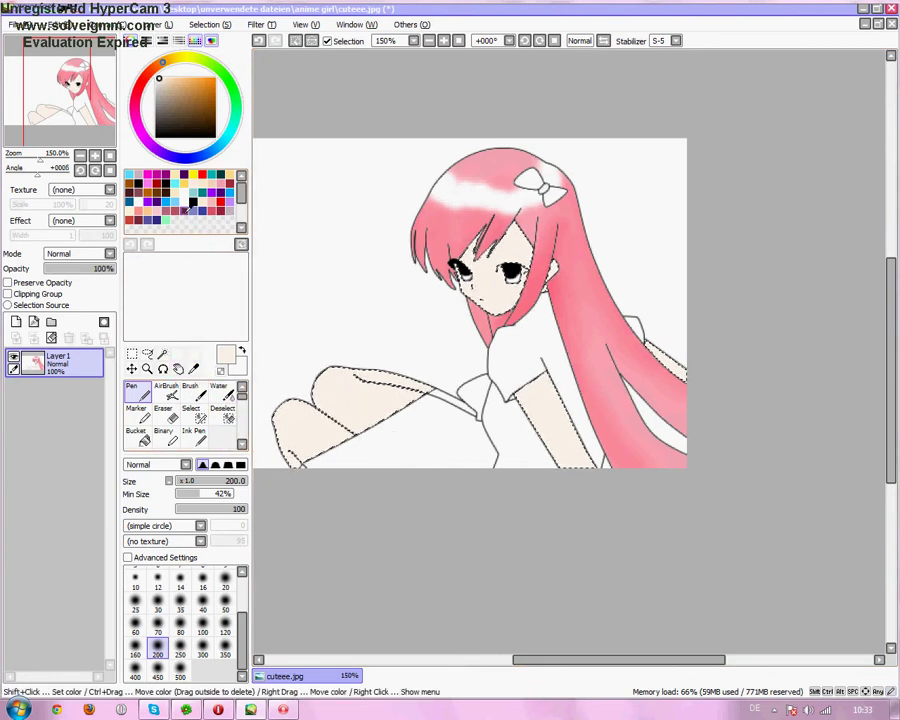
- Choose the salmon swatch and try shading the forehead edge and ear with the Pen at size 25, undoing the strokes
{"action": "left_click", "coordinate": [139, 211]}
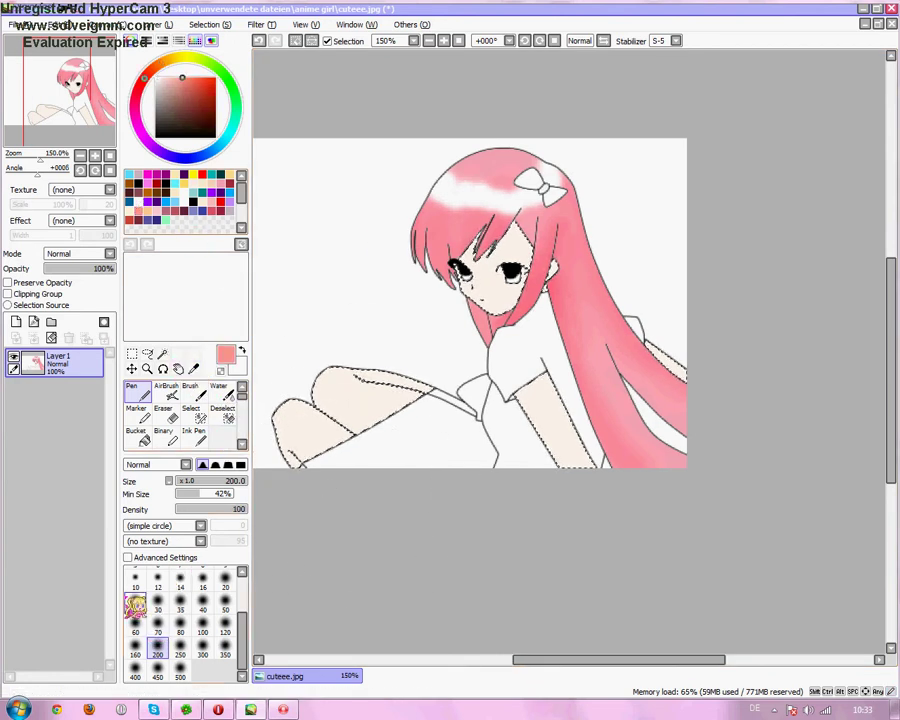
{"action": "left_click", "coordinate": [135, 600]}
{"action": "scroll", "coordinate": [556, 228], "scroll_direction": "up", "scroll_amount": 3}
{"action": "left_click_drag", "start_coordinate": [456, 223], "coordinate": [550, 334]}
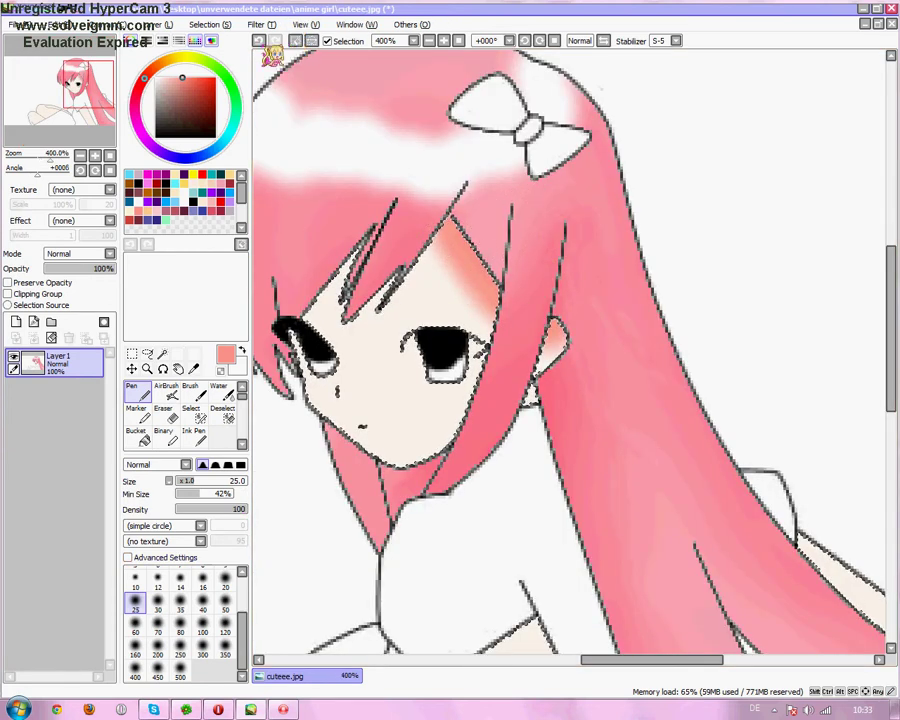
{"action": "key", "text": "ctrl+z"}
- Set the Pen size to 12 and try soft salmon shading along the face from the forehead down to the chin
{"action": "left_click", "coordinate": [157, 580]}
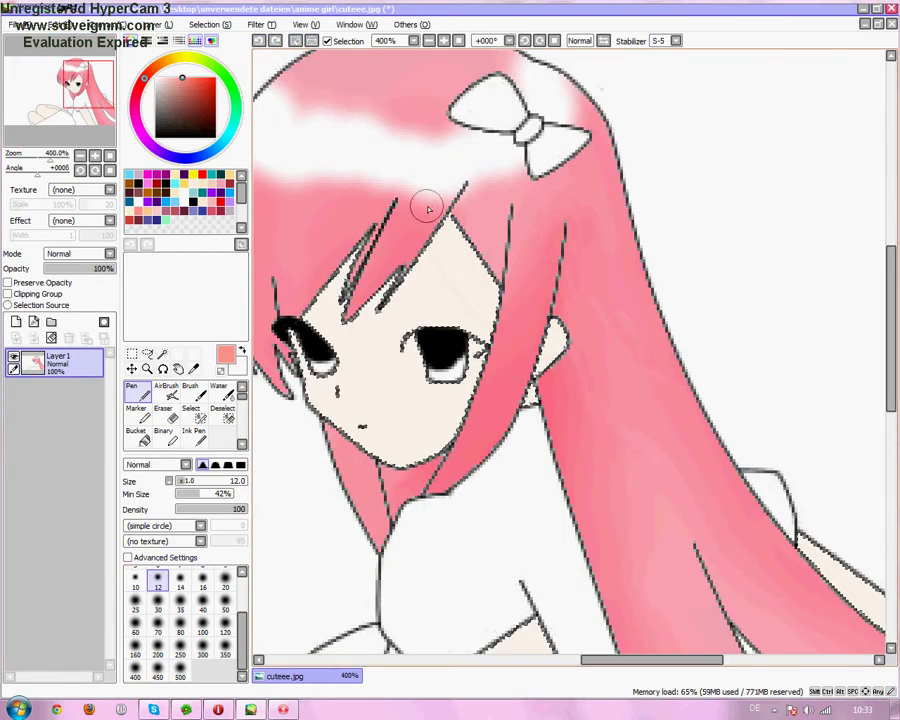
{"action": "left_click_drag", "start_coordinate": [466, 240], "coordinate": [498, 290]}
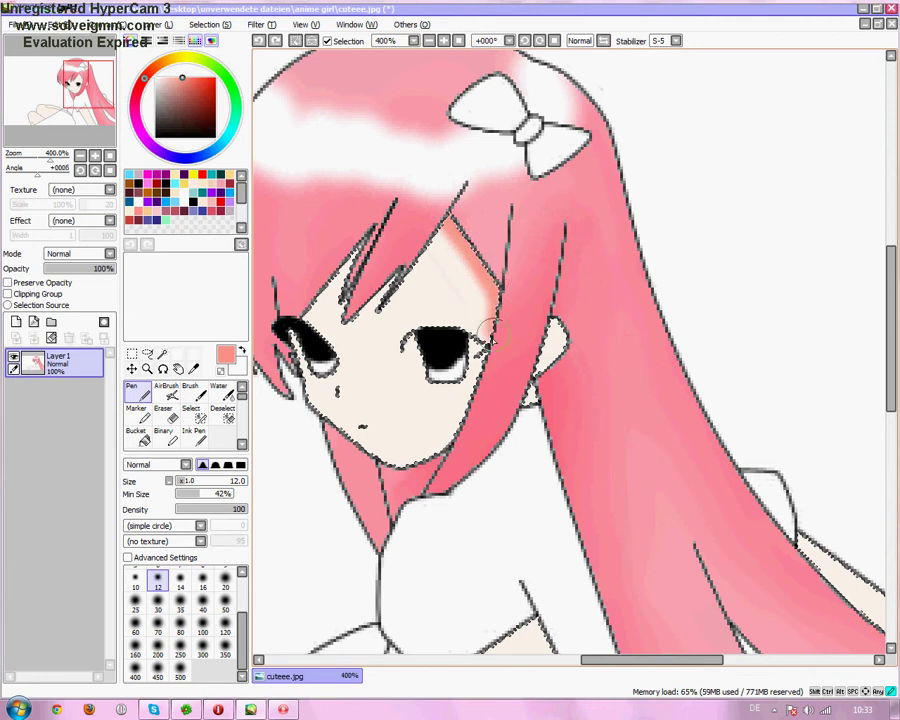
{"action": "mouse_move", "coordinate": [485, 344]}
{"action": "left_mouse_down"}
{"action": "mouse_move", "coordinate": [448, 432]}
{"action": "mouse_move", "coordinate": [400, 480]}
{"action": "left_mouse_up"}
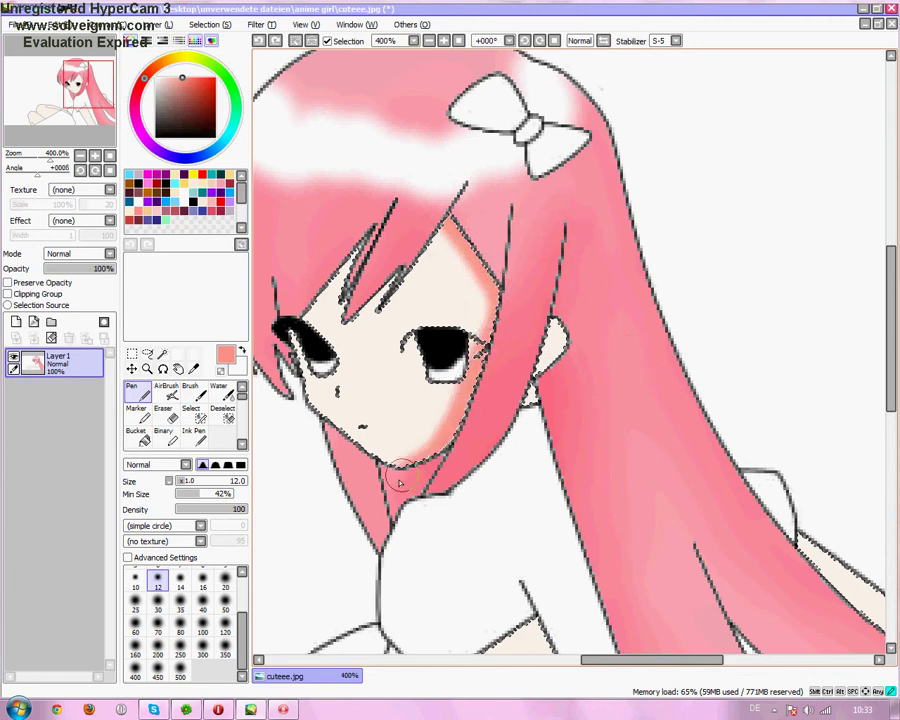
{"action": "scroll", "coordinate": [378, 472], "scroll_direction": "down", "scroll_amount": 2}
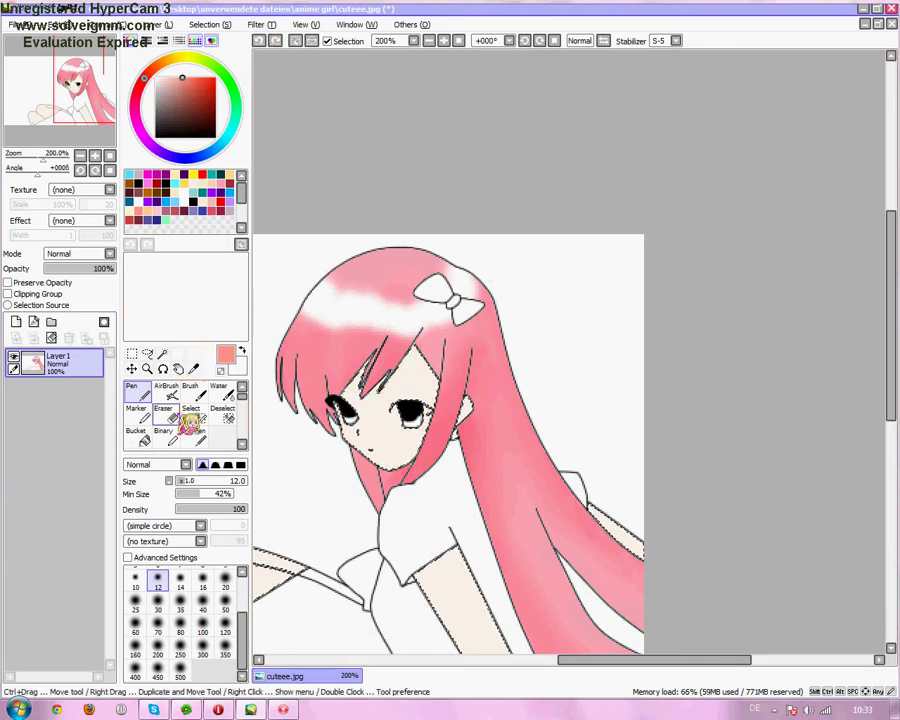
- Give the Pen its hardest edge shape and paint salmon shading around the face outline and on the ear
{"action": "left_click", "coordinate": [228, 464]}
{"action": "left_click", "coordinate": [240, 464]}
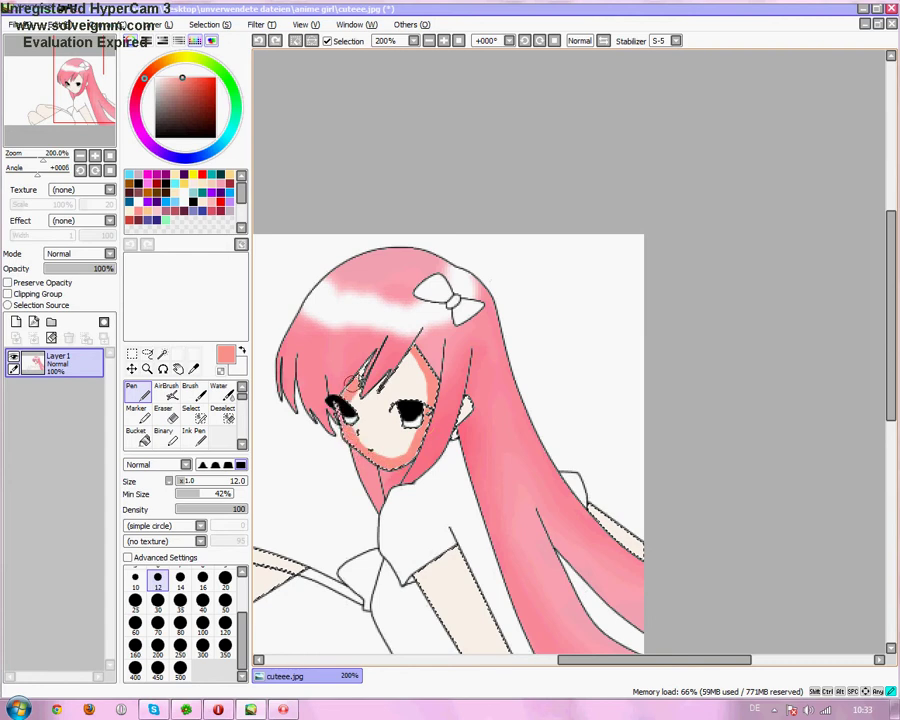
{"action": "mouse_move", "coordinate": [422, 352]}
{"action": "left_mouse_down"}
{"action": "mouse_move", "coordinate": [467, 392]}
{"action": "mouse_move", "coordinate": [467, 465]}
{"action": "mouse_move", "coordinate": [452, 535]}
{"action": "mouse_move", "coordinate": [456, 432]}
{"action": "left_mouse_up"}
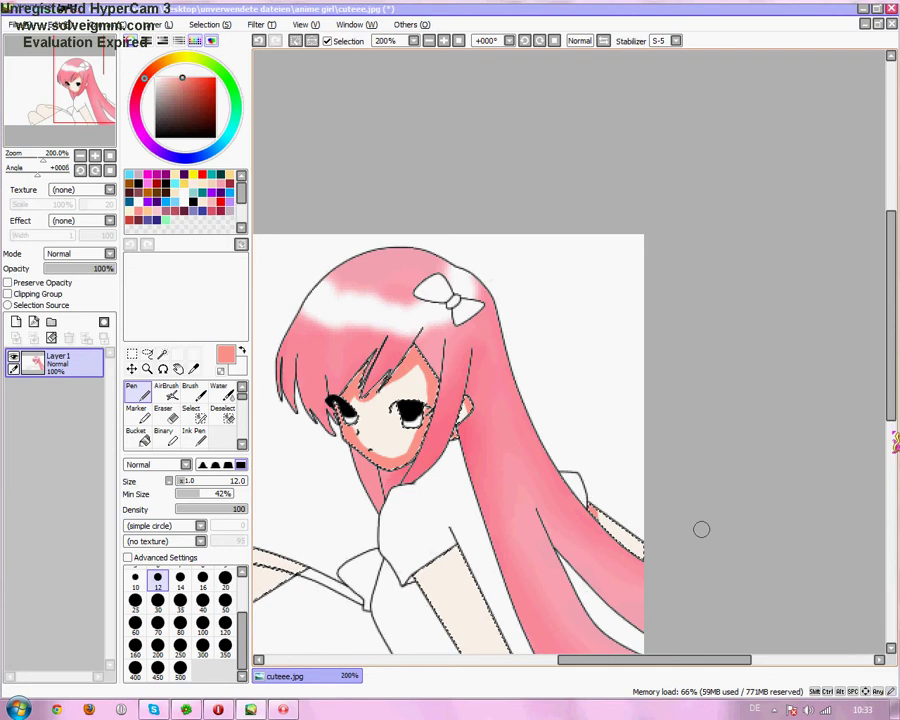
- Paint hard-edged salmon shading along the front arm, at the lower knee crease and along the upper thigh fold
{"action": "scroll", "coordinate": [760, 440], "scroll_direction": "down", "scroll_amount": 3}
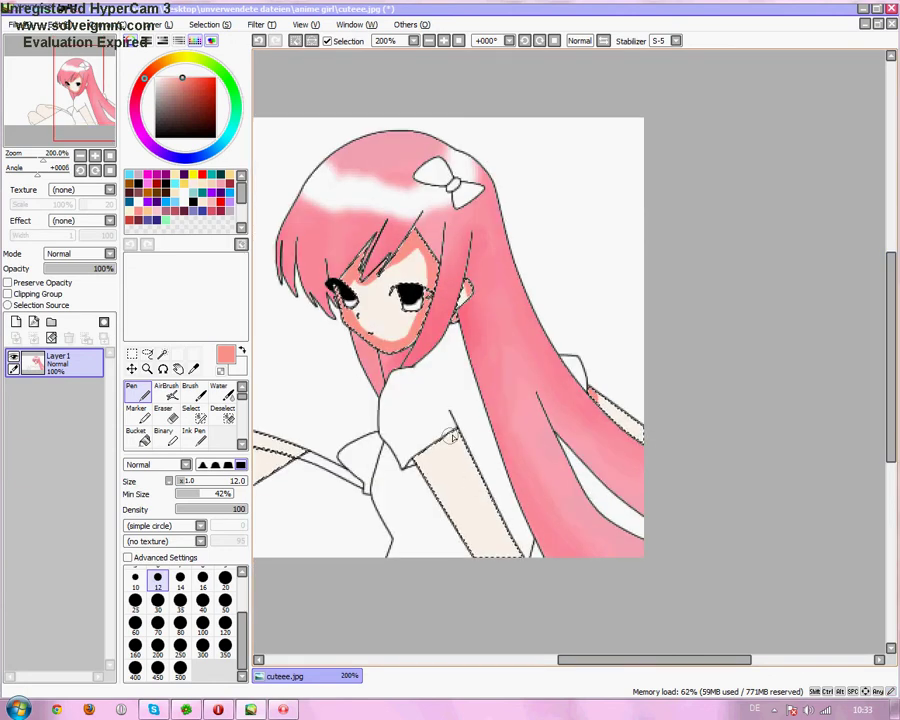
{"action": "mouse_move", "coordinate": [428, 478]}
{"action": "left_mouse_down"}
{"action": "mouse_move", "coordinate": [494, 572]}
{"action": "mouse_move", "coordinate": [419, 446]}
{"action": "left_mouse_up"}
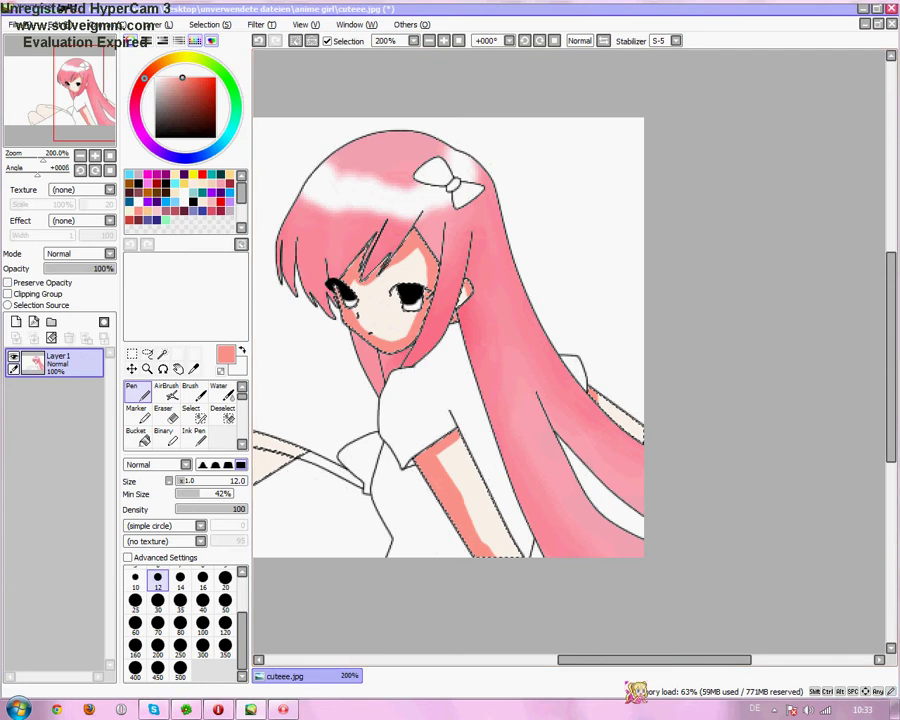
{"action": "left_click_drag", "start_coordinate": [627, 659], "coordinate": [550, 662]}
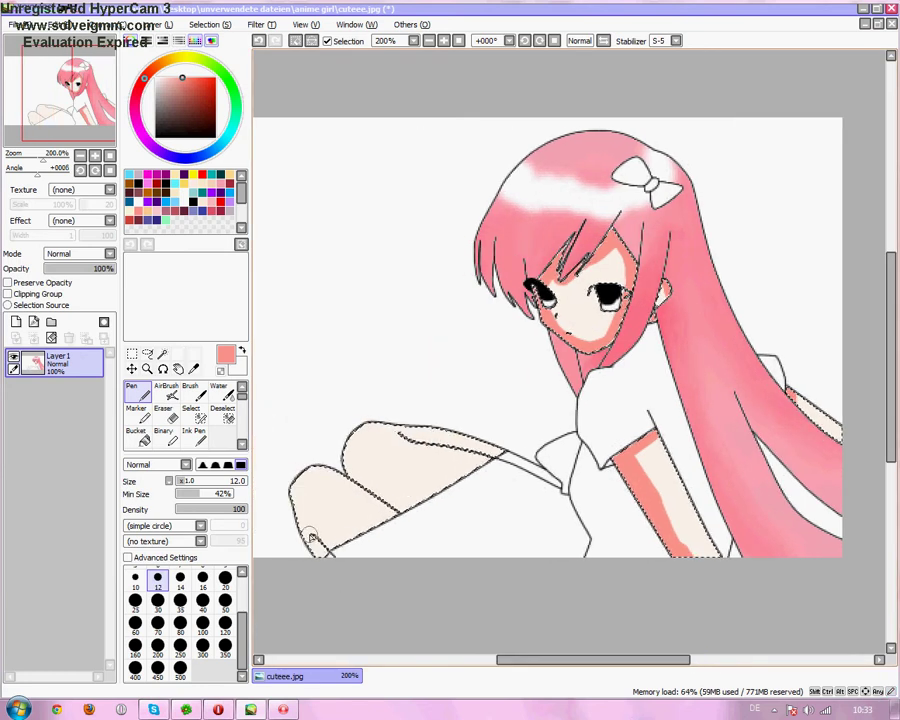
{"action": "left_click_drag", "start_coordinate": [323, 551], "coordinate": [325, 556]}
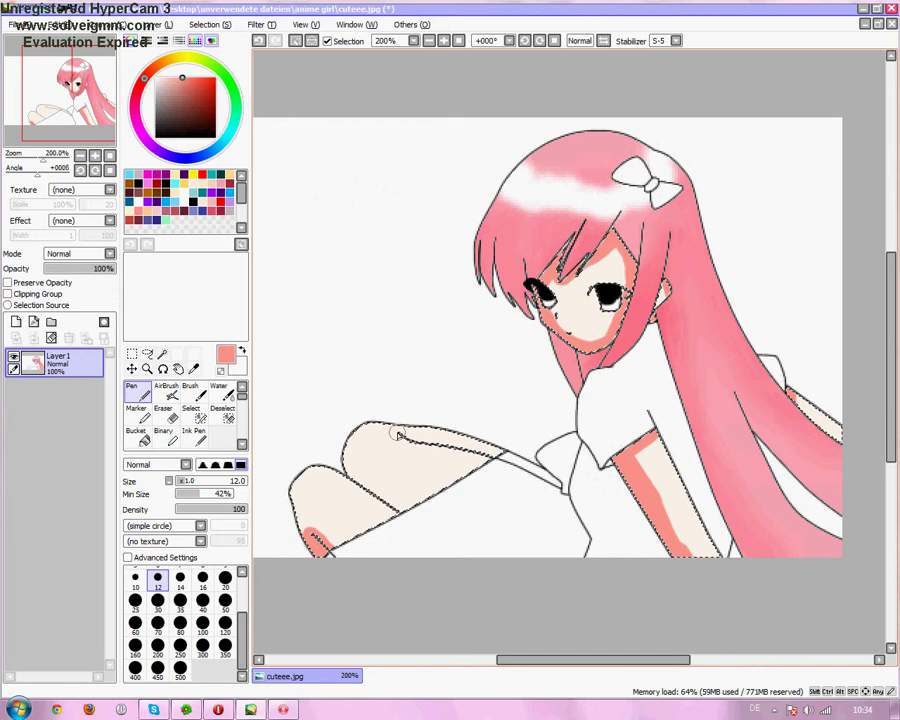
{"action": "left_click_drag", "start_coordinate": [400, 432], "coordinate": [470, 455]}
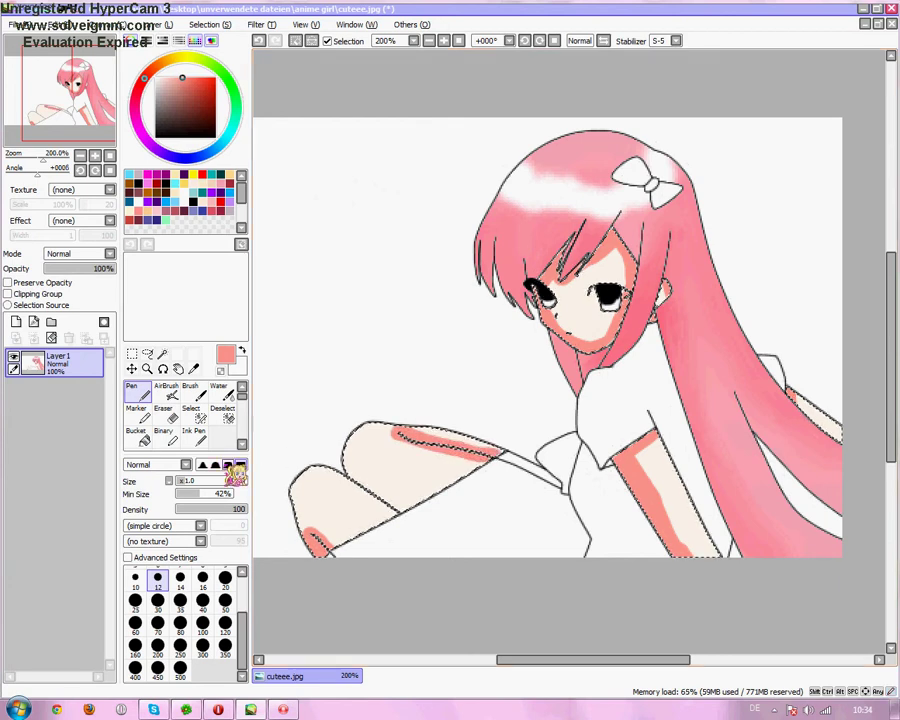
- Soften the salmon shading at the lower knee crease and along the upper thigh fold with the Blur brush at size 16
{"action": "left_click", "coordinate": [163, 413]}
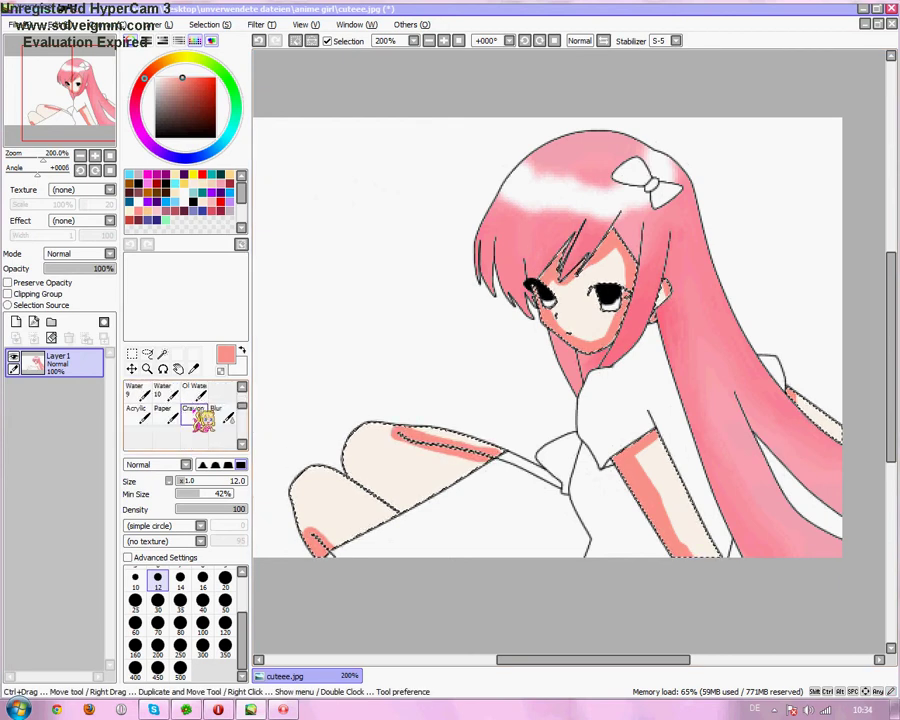
{"action": "scroll", "coordinate": [190, 412], "scroll_direction": "down", "scroll_amount": 2}
{"action": "left_click", "coordinate": [220, 412]}
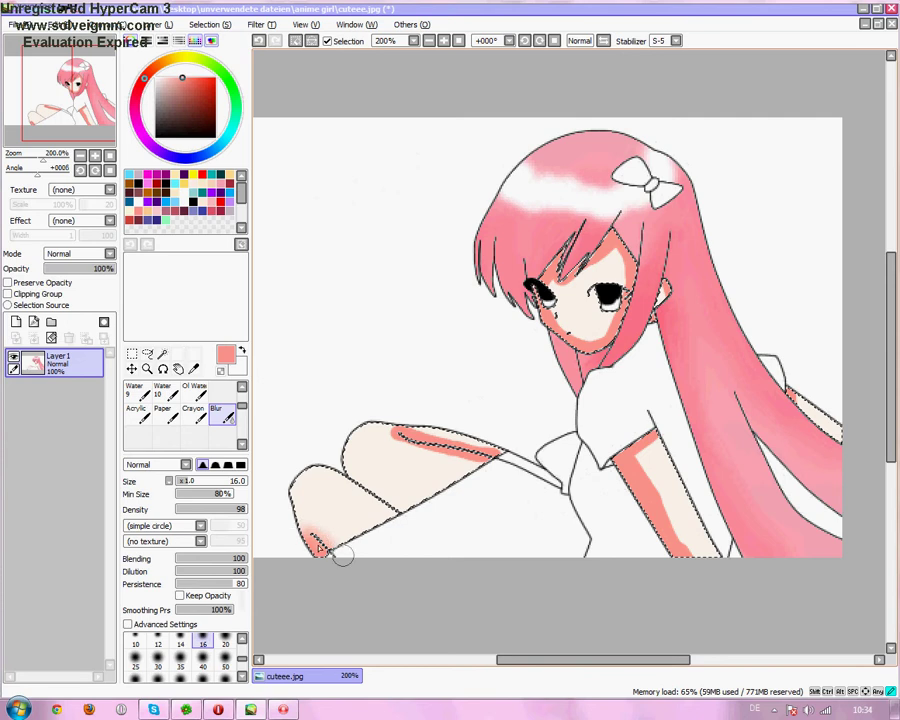
{"action": "mouse_move", "coordinate": [474, 453]}
{"action": "left_mouse_down"}
{"action": "mouse_move", "coordinate": [387, 442]}
{"action": "mouse_move", "coordinate": [436, 433]}
{"action": "left_mouse_up"}
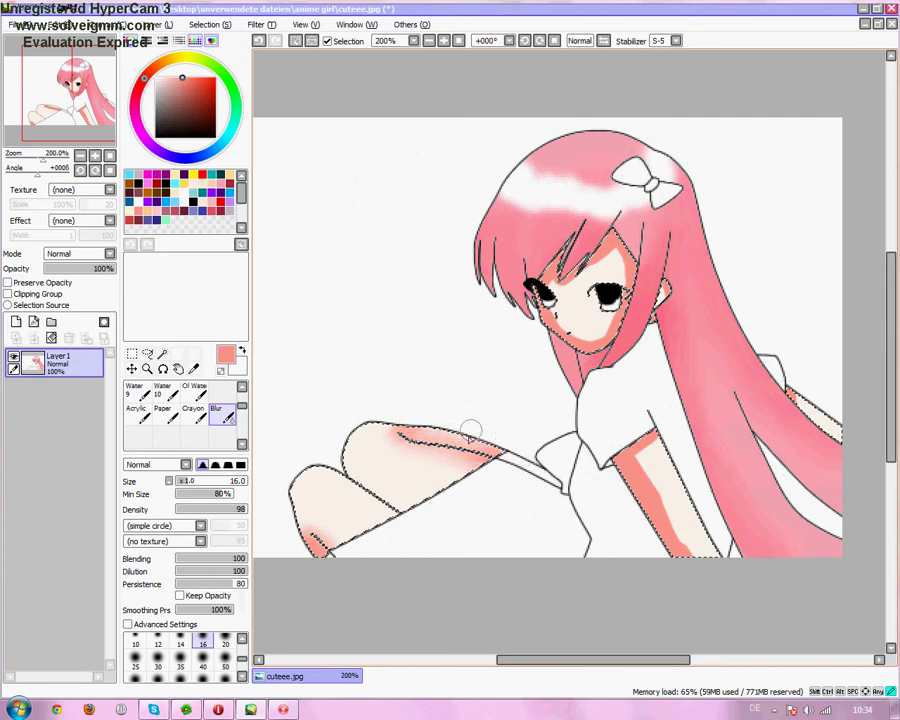
- Blend the salmon shading on both arms, the face and the ear into the light skin tone with the Blur brush
{"action": "left_click_drag", "start_coordinate": [644, 451], "coordinate": [640, 433]}
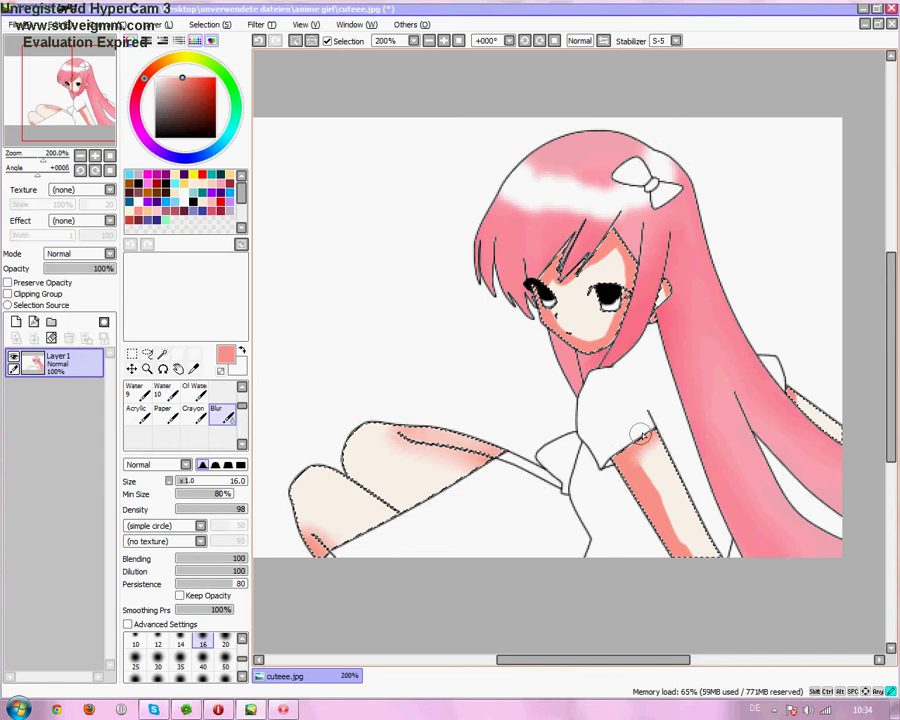
{"action": "left_click_drag", "start_coordinate": [654, 475], "coordinate": [645, 475]}
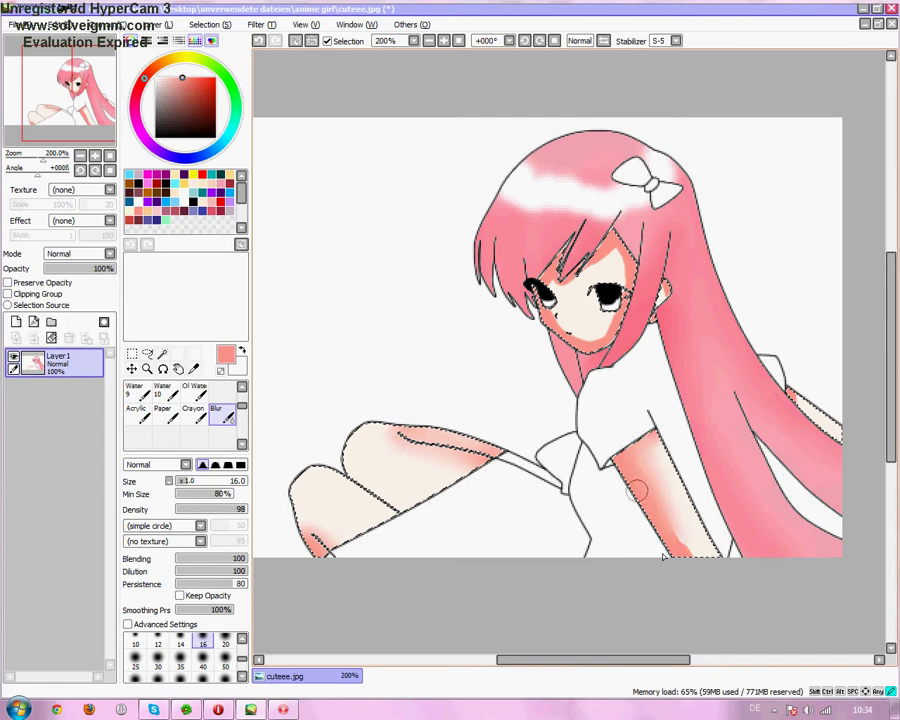
{"action": "left_click_drag", "start_coordinate": [784, 390], "coordinate": [792, 398]}
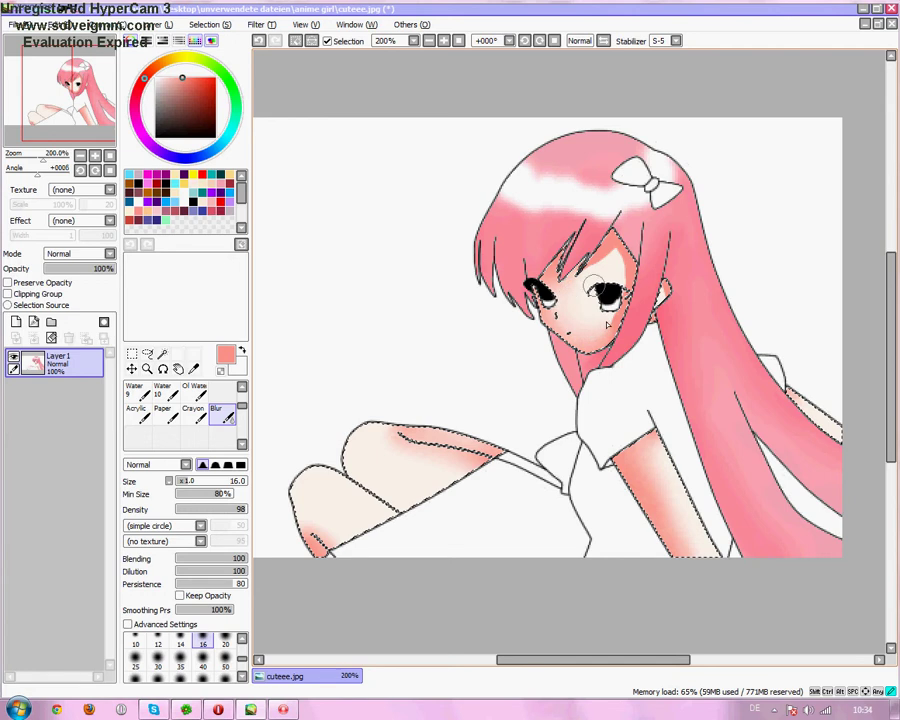
{"action": "left_click_drag", "start_coordinate": [604, 250], "coordinate": [618, 235]}
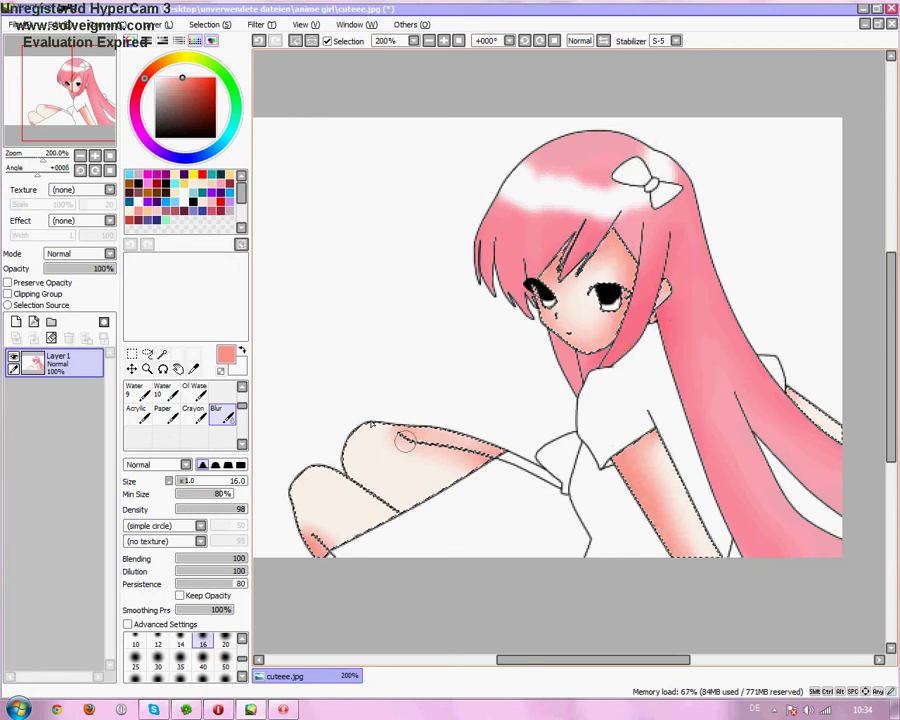
- Clear the skin selection and select the white iris areas of both eyes with the Magic Wand
{"action": "scroll", "coordinate": [227, 412], "scroll_direction": "up", "scroll_amount": 2}
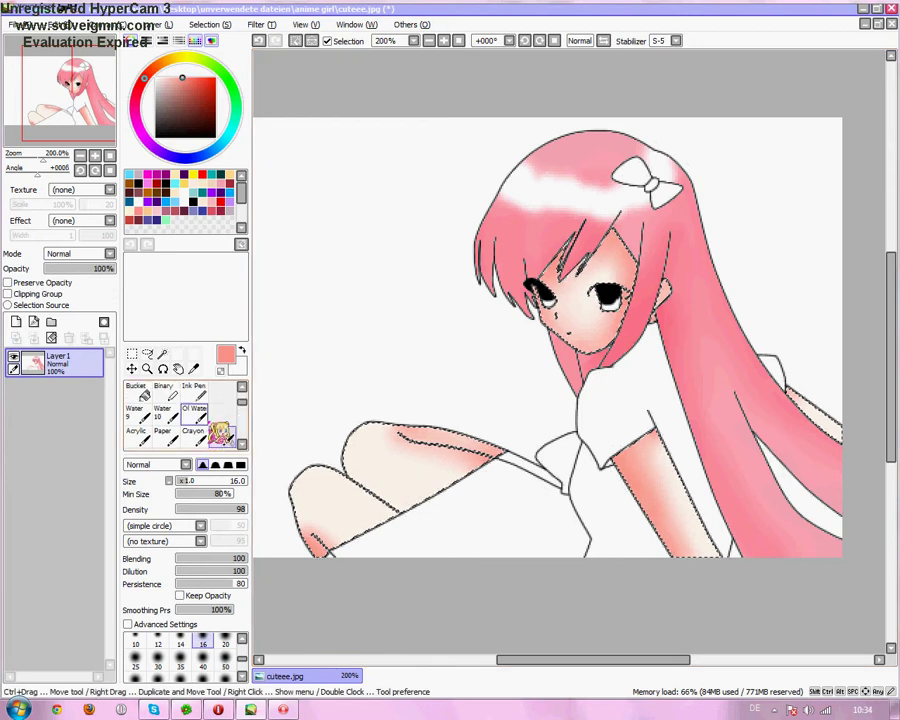
{"action": "left_click", "coordinate": [226, 392]}
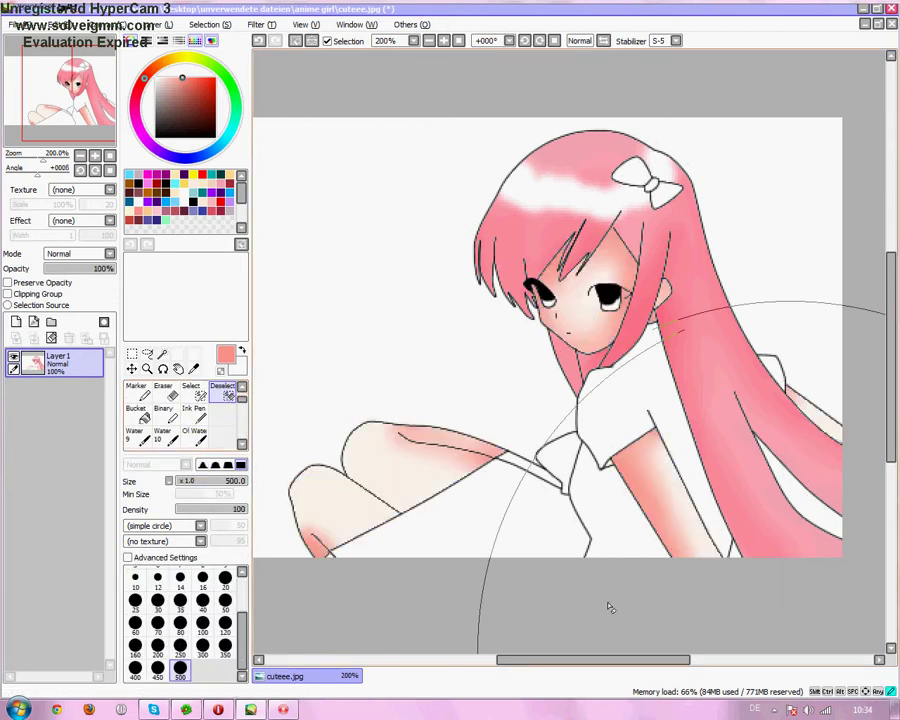
{"action": "left_click", "coordinate": [161, 354]}
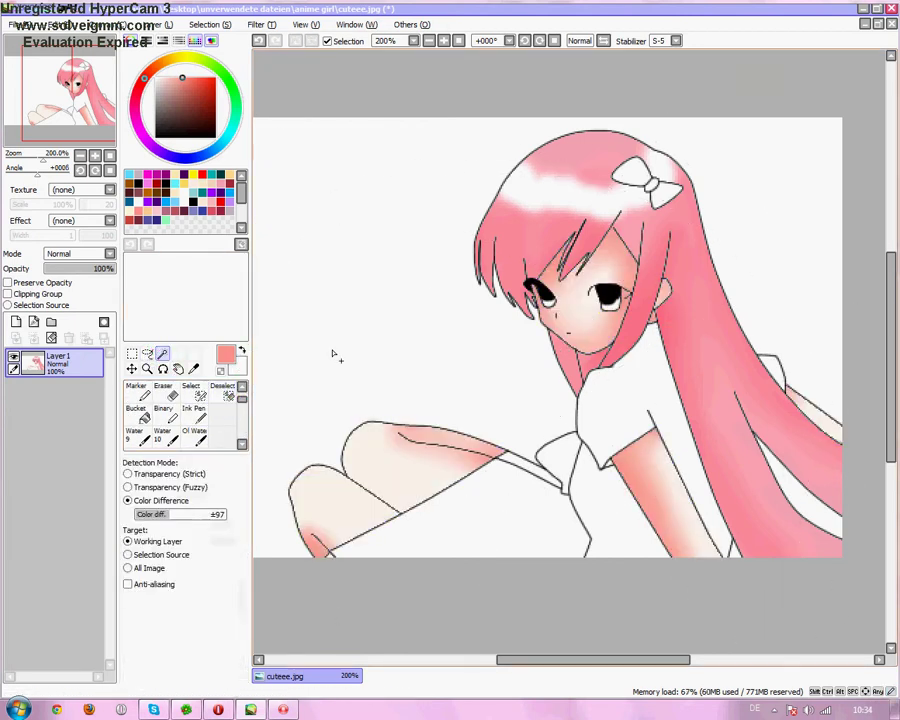
{"action": "scroll", "coordinate": [570, 296], "scroll_direction": "up", "scroll_amount": 3}
{"action": "left_click", "coordinate": [509, 319]}
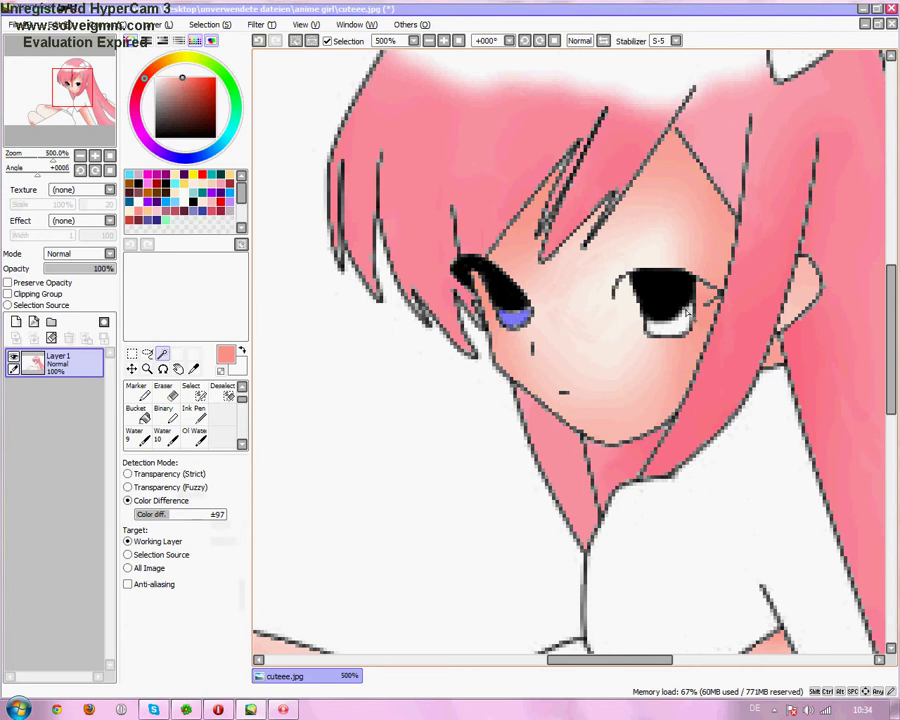
- Try filling both irises with dark rose using the Pen at size 12
{"action": "left_click", "coordinate": [135, 392]}
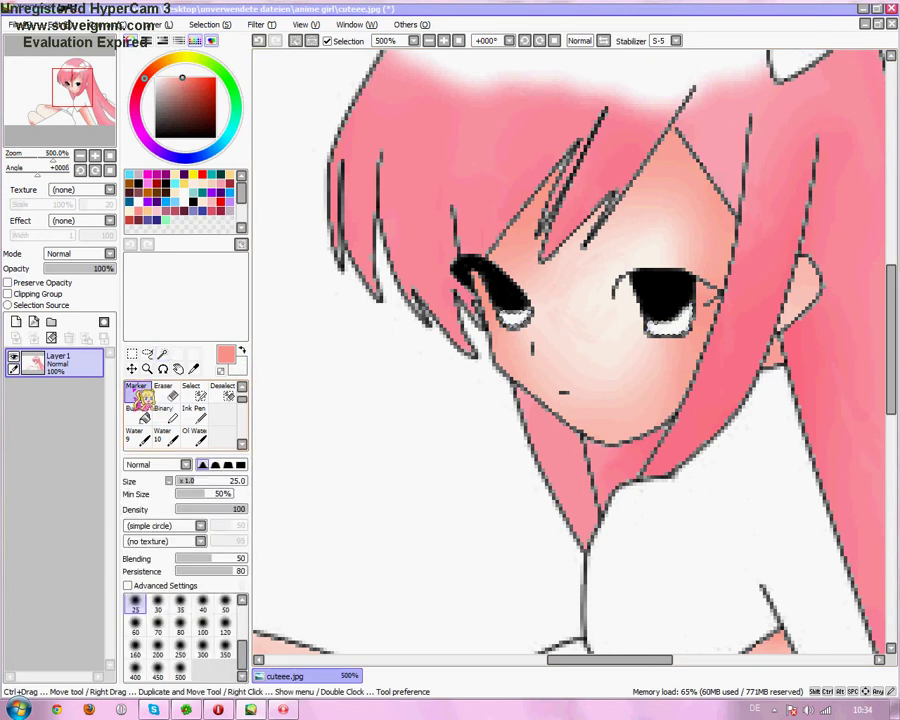
{"action": "scroll", "coordinate": [136, 393], "scroll_direction": "up", "scroll_amount": 1}
{"action": "left_click", "coordinate": [137, 393]}
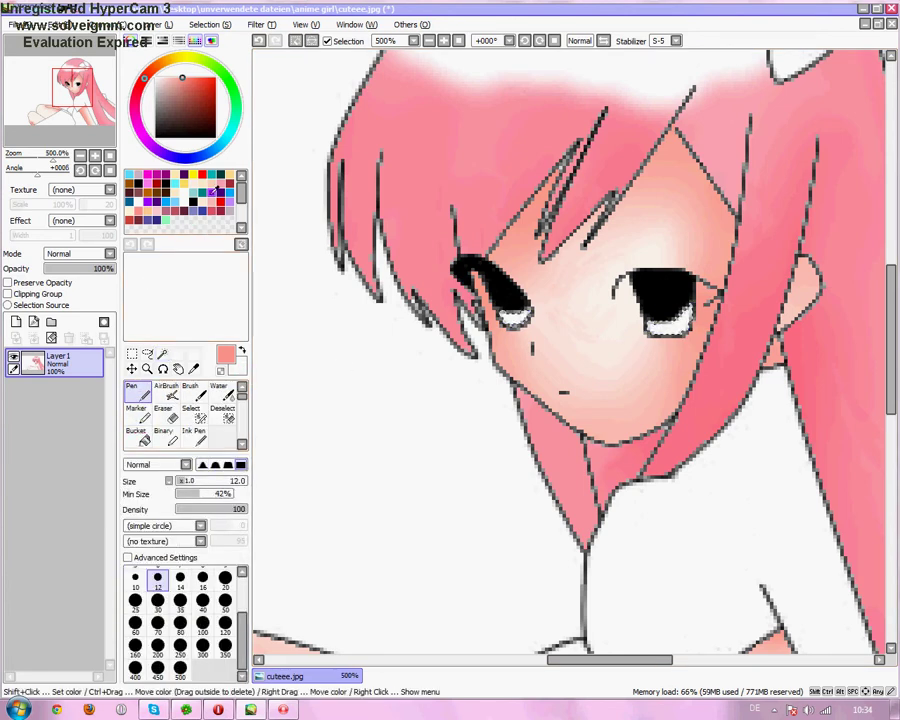
{"action": "left_click", "coordinate": [193, 203]}
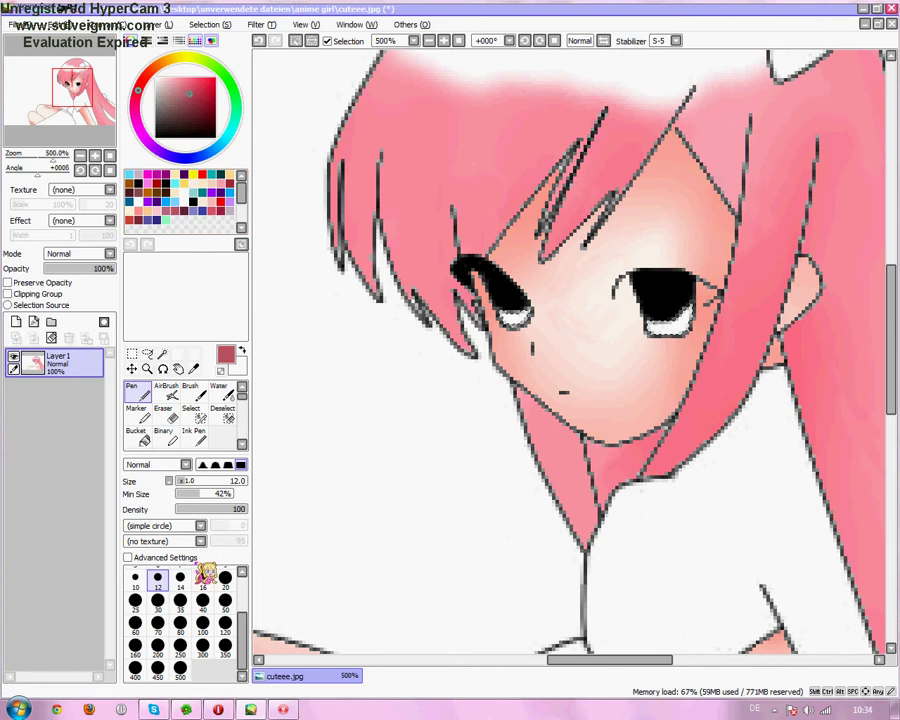
{"action": "left_click_drag", "start_coordinate": [498, 318], "coordinate": [526, 318]}
{"action": "left_click_drag", "start_coordinate": [650, 326], "coordinate": [678, 327]}
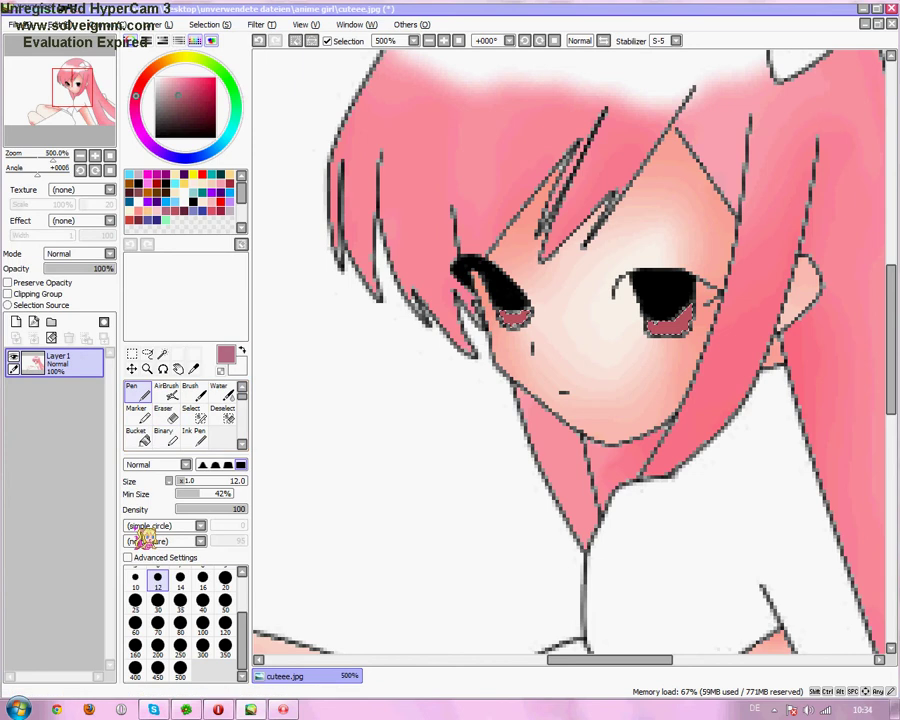
- Try adding mauve shading to the irises with the Pen at size 6 and blending it with the Blur brush at size 16
{"action": "scroll", "coordinate": [160, 590], "scroll_direction": "up", "scroll_amount": 1}
{"action": "left_click", "coordinate": [157, 578]}
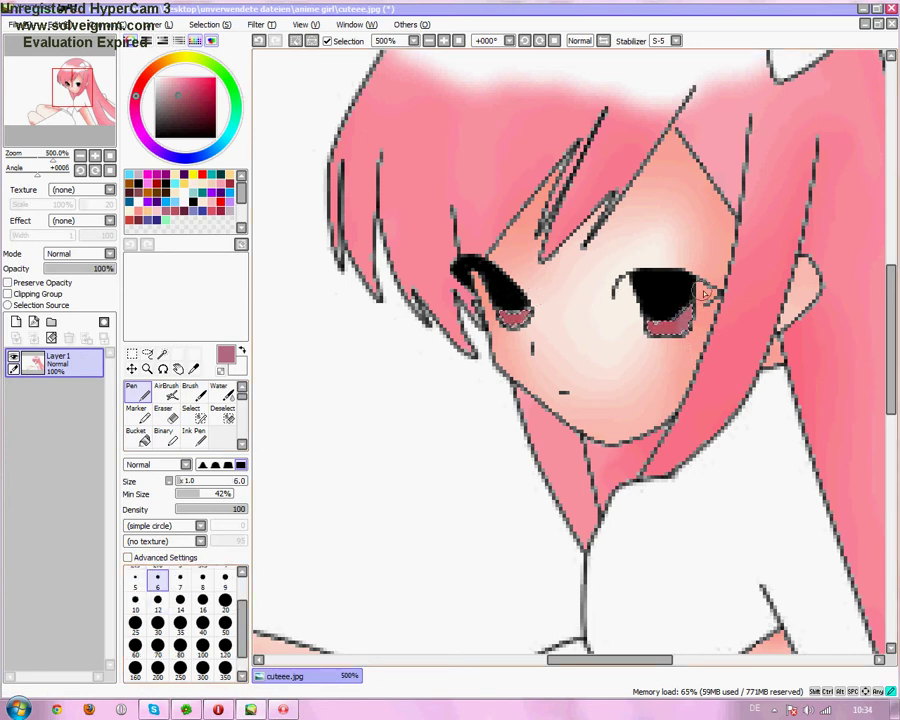
{"action": "scroll", "coordinate": [230, 410], "scroll_direction": "down", "scroll_amount": 2}
{"action": "left_click", "coordinate": [222, 437]}
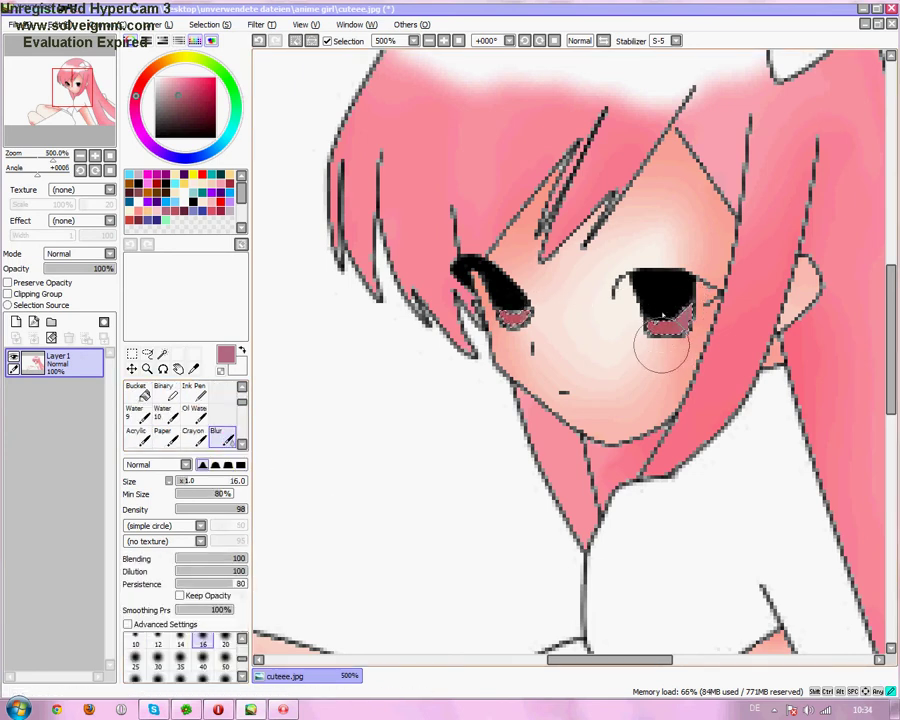
- Clear the eye selection and select the upper loop of the hair bow with the Magic Wand
{"action": "scroll", "coordinate": [225, 413], "scroll_direction": "up", "scroll_amount": 2}
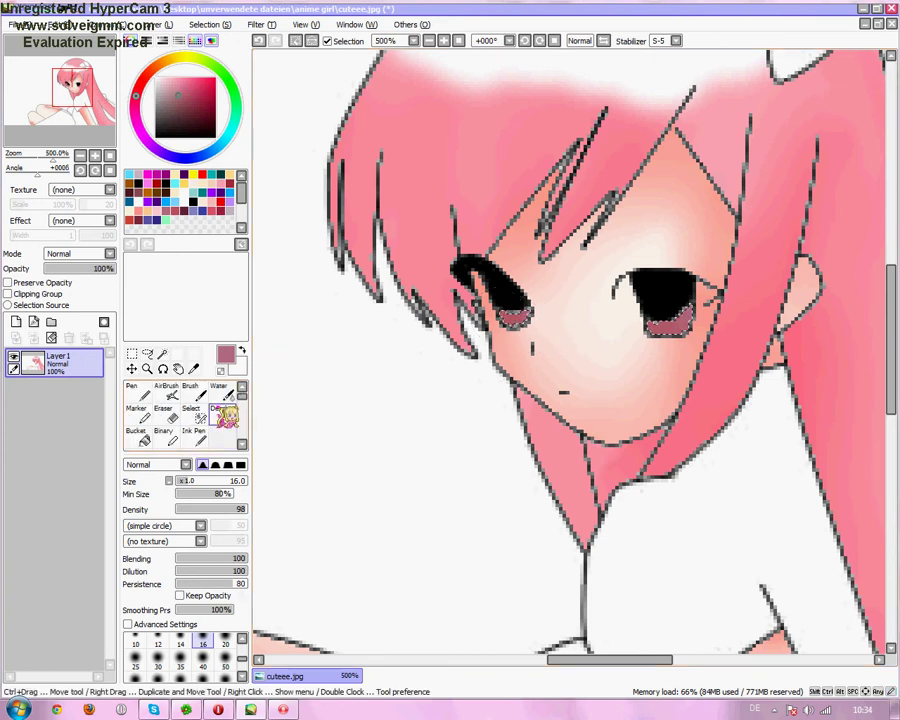
{"action": "left_click", "coordinate": [162, 353]}
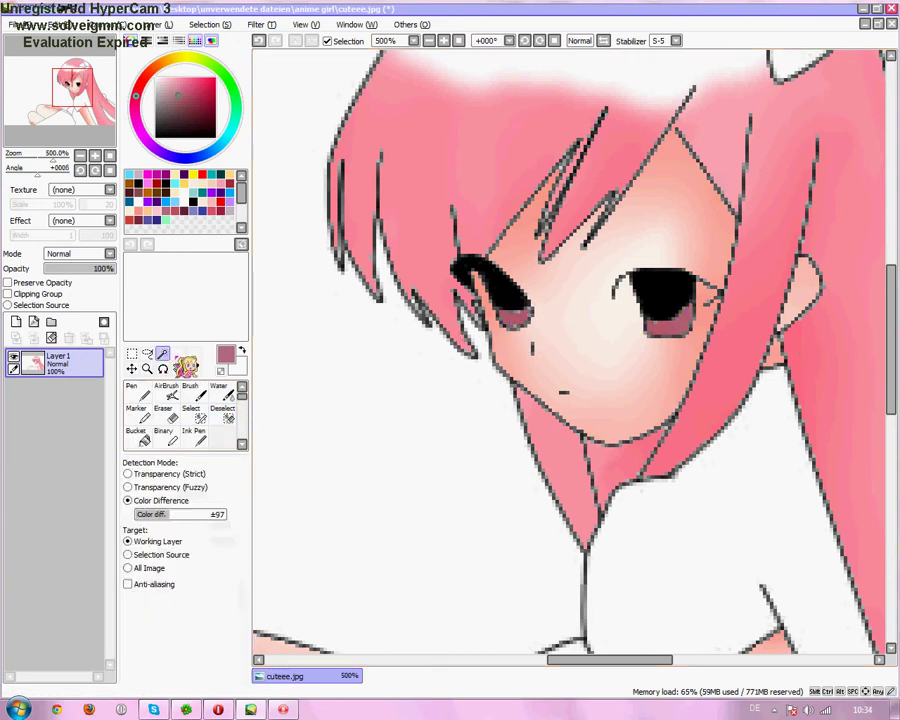
{"action": "scroll", "coordinate": [545, 260], "scroll_direction": "down", "scroll_amount": 4}
{"action": "left_click", "coordinate": [543, 247]}
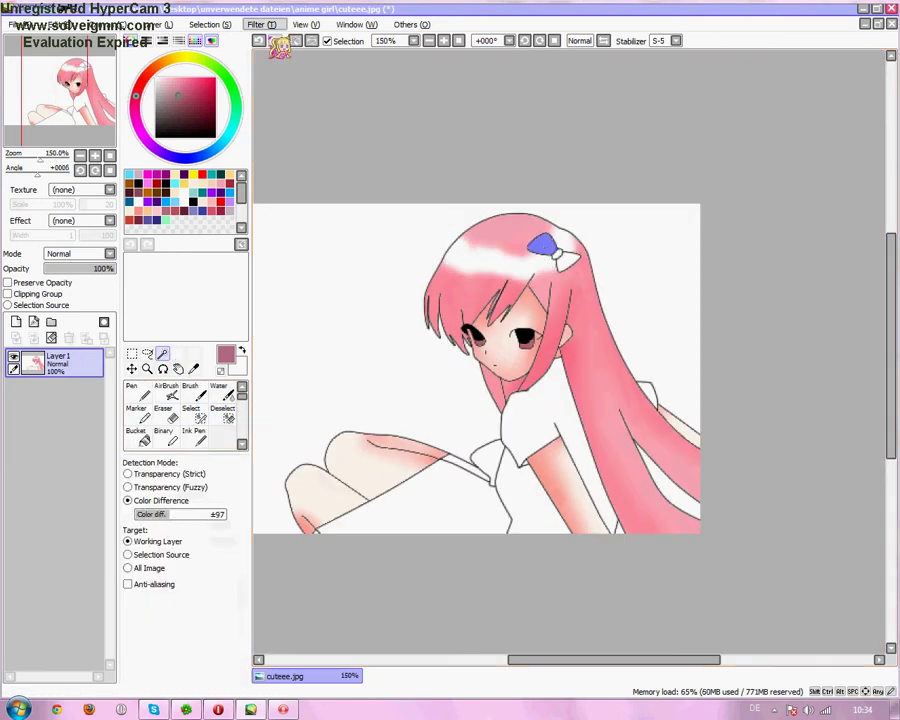
- Undo the bow selection and the rose eye colouring, going back to both irises selected and unpainted
{"action": "left_click", "coordinate": [258, 42]}
{"action": "left_click", "coordinate": [258, 42]}
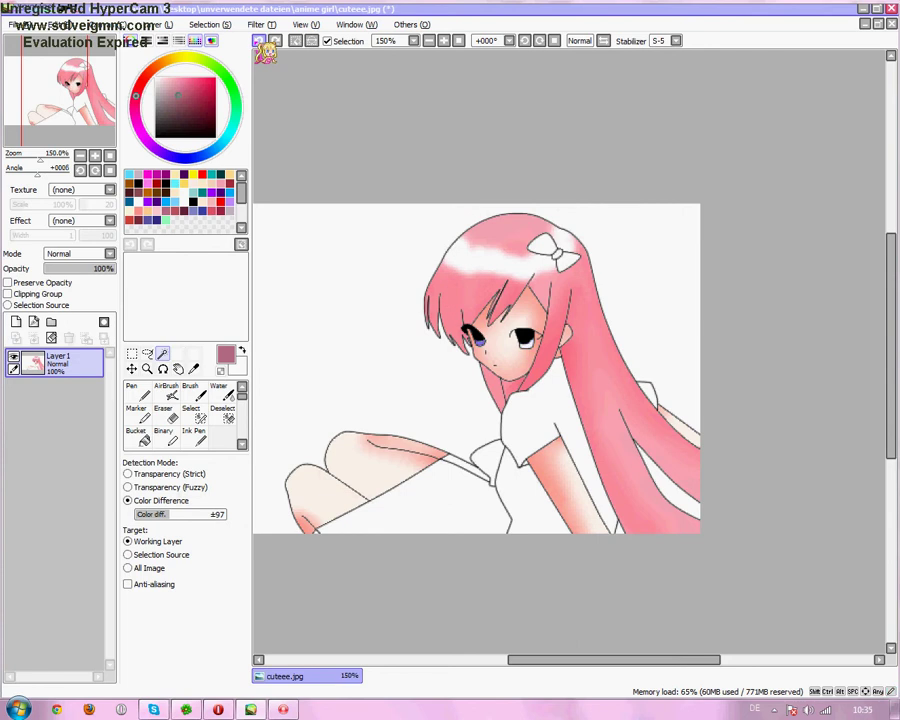
{"action": "left_click", "coordinate": [275, 41]}
{"action": "left_click", "coordinate": [275, 41]}
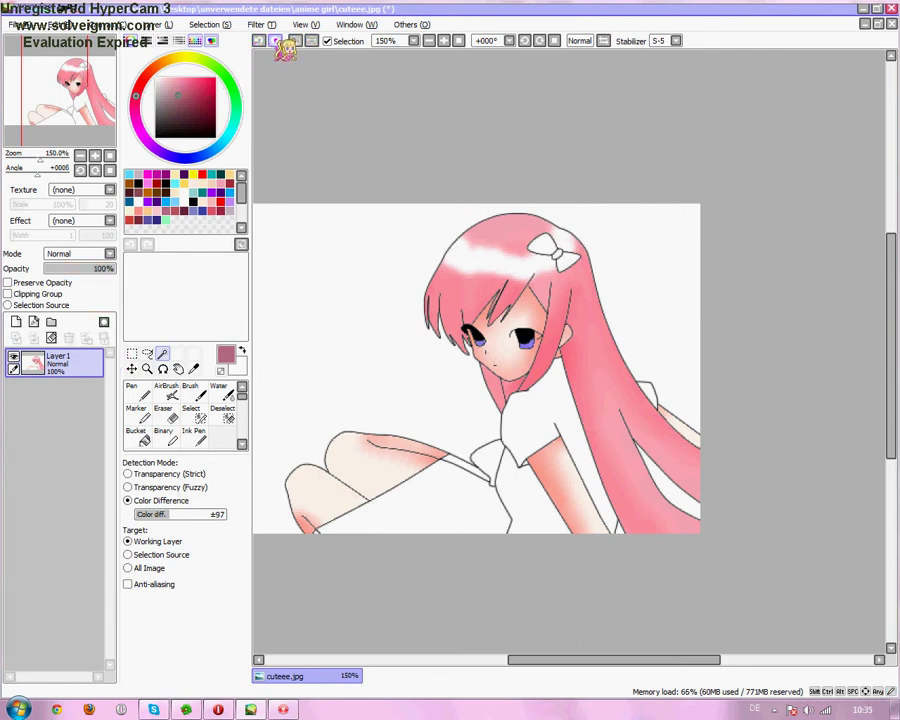
- Fill both selected irises with light cyan using the Pen at size 30
{"action": "left_click", "coordinate": [135, 392]}
{"action": "key", "text": "ctrl+z"}
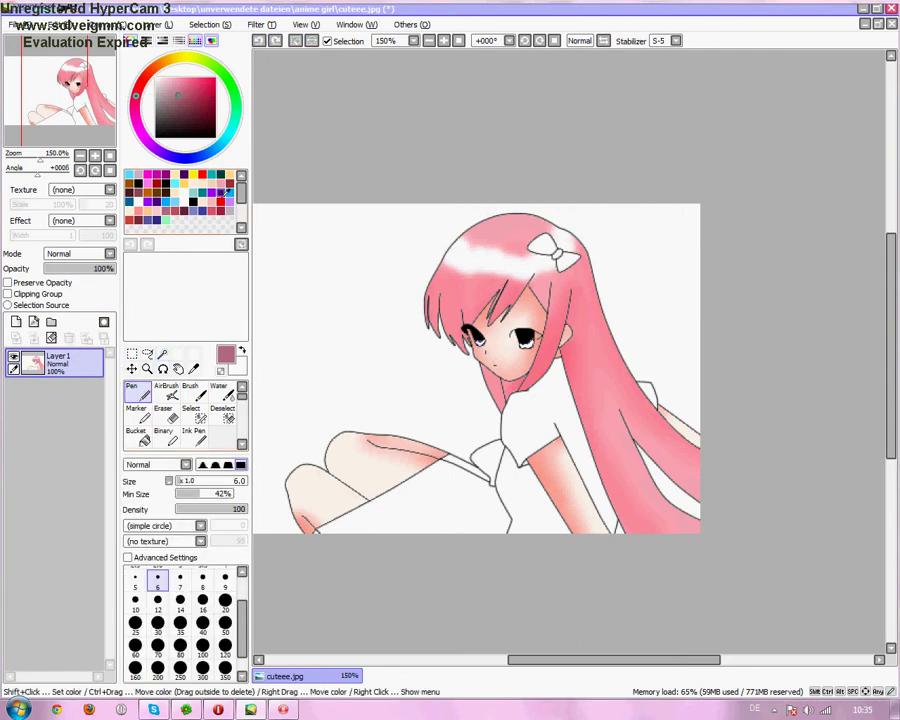
{"action": "left_click", "coordinate": [206, 188]}
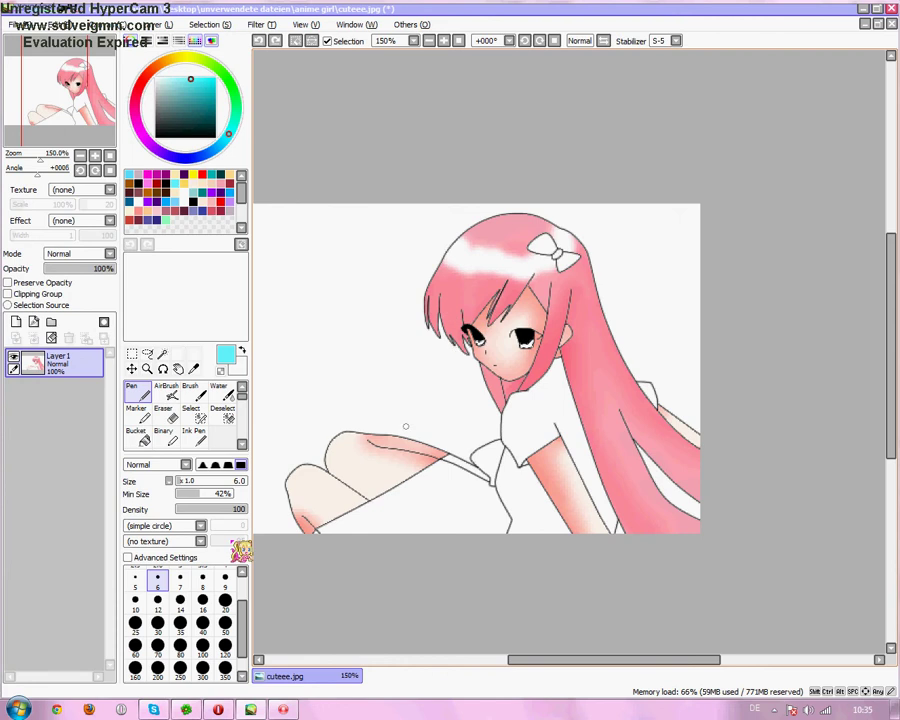
{"action": "left_click", "coordinate": [157, 622]}
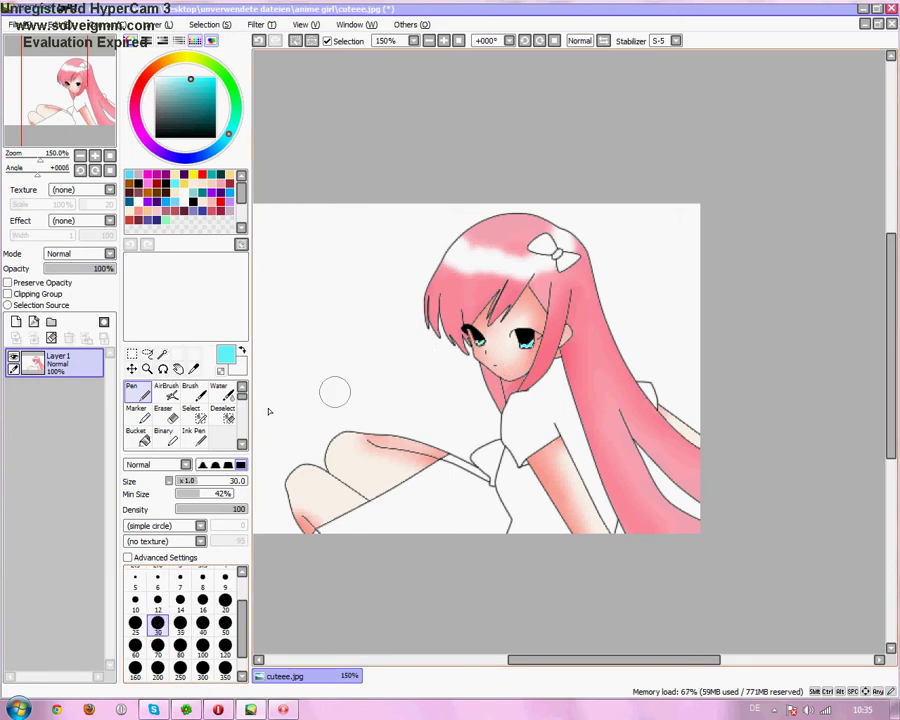
- Clear the eye selection and select both loops and the knot of the hair bow with the Magic Wand
{"action": "left_click", "coordinate": [222, 412]}
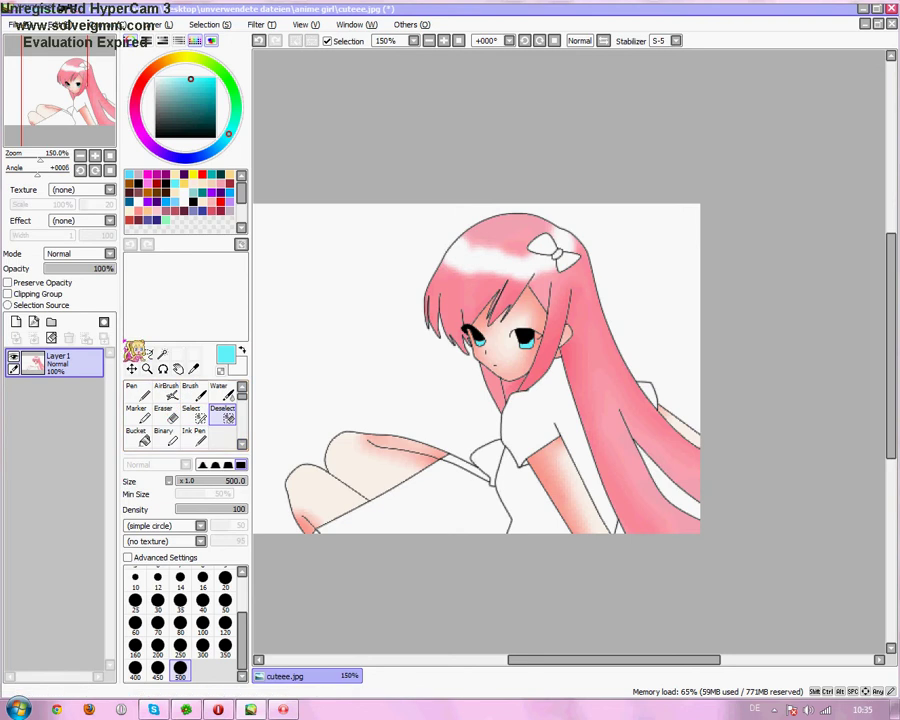
{"action": "left_click", "coordinate": [162, 354]}
{"action": "left_click", "coordinate": [553, 250]}
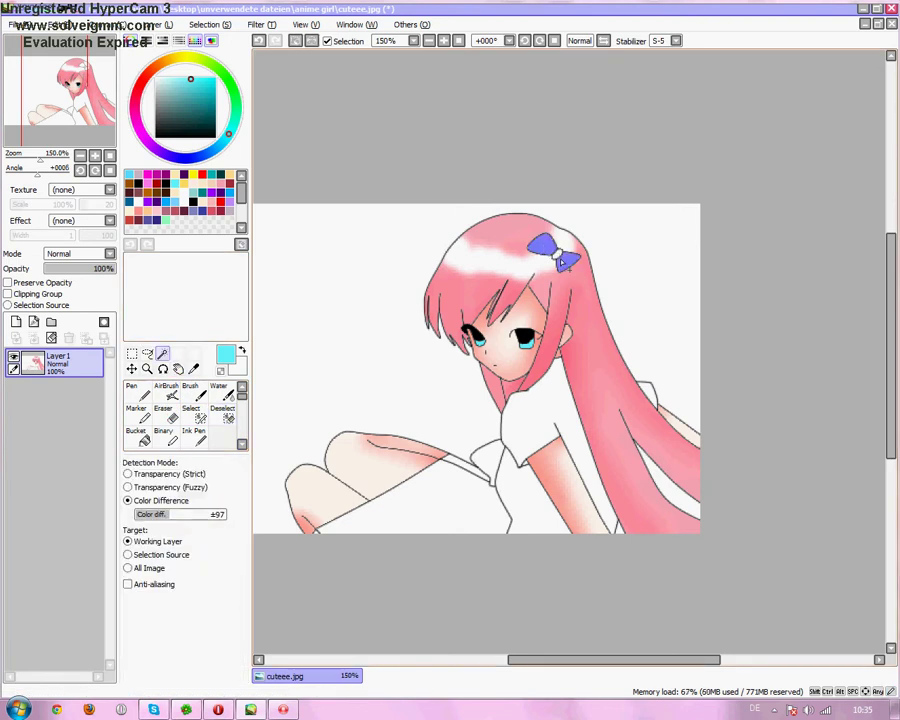
{"action": "left_click", "coordinate": [558, 256]}
{"action": "left_click", "coordinate": [260, 41]}
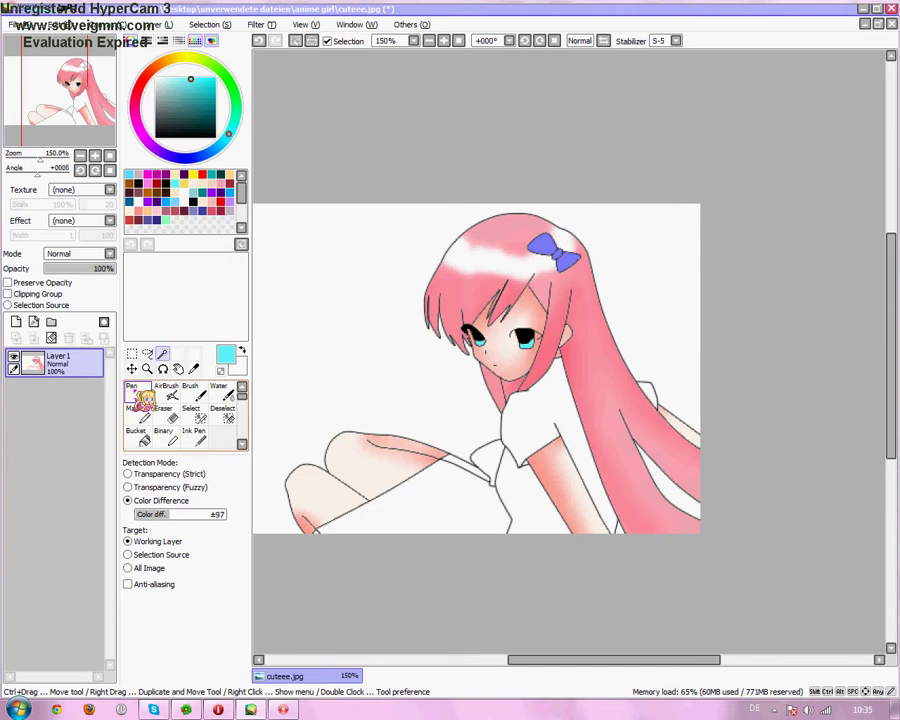
- Paint the hair bow bright red with the Pen at size 30 and shade both loops with dark red
{"action": "left_click", "coordinate": [140, 392]}
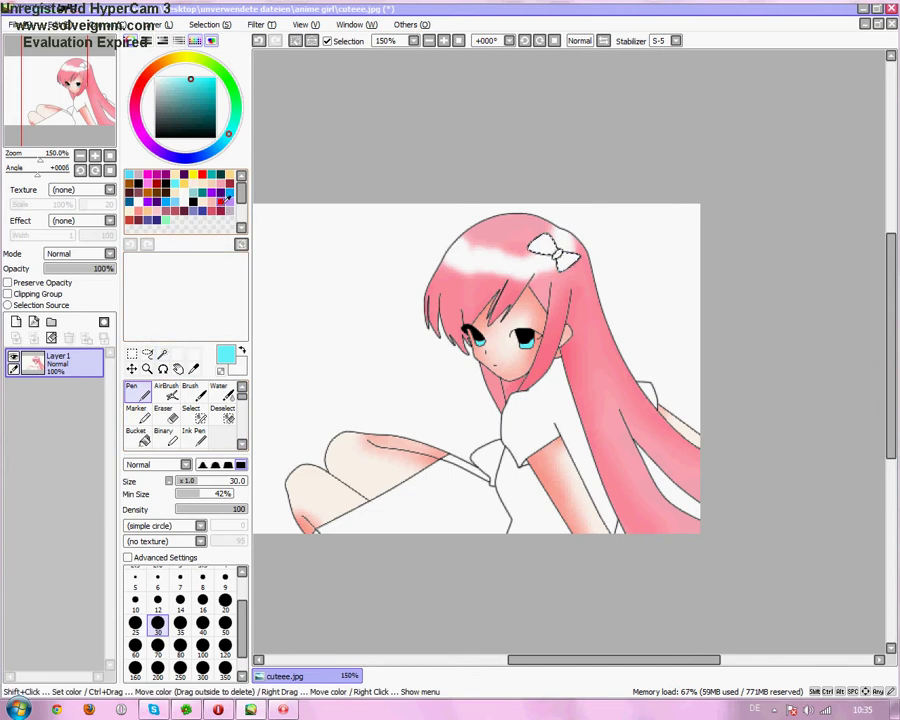
{"action": "left_click", "coordinate": [228, 200]}
{"action": "left_click_drag", "start_coordinate": [535, 243], "coordinate": [553, 258]}
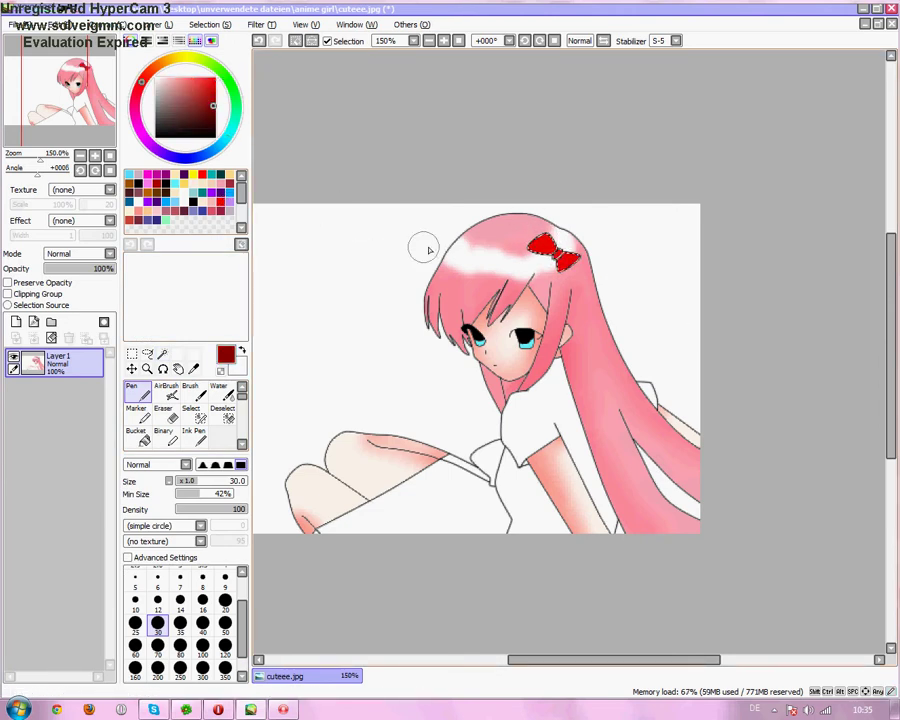
{"action": "scroll", "coordinate": [440, 247], "scroll_direction": "up", "scroll_amount": 4}
{"action": "left_click", "coordinate": [738, 232]}
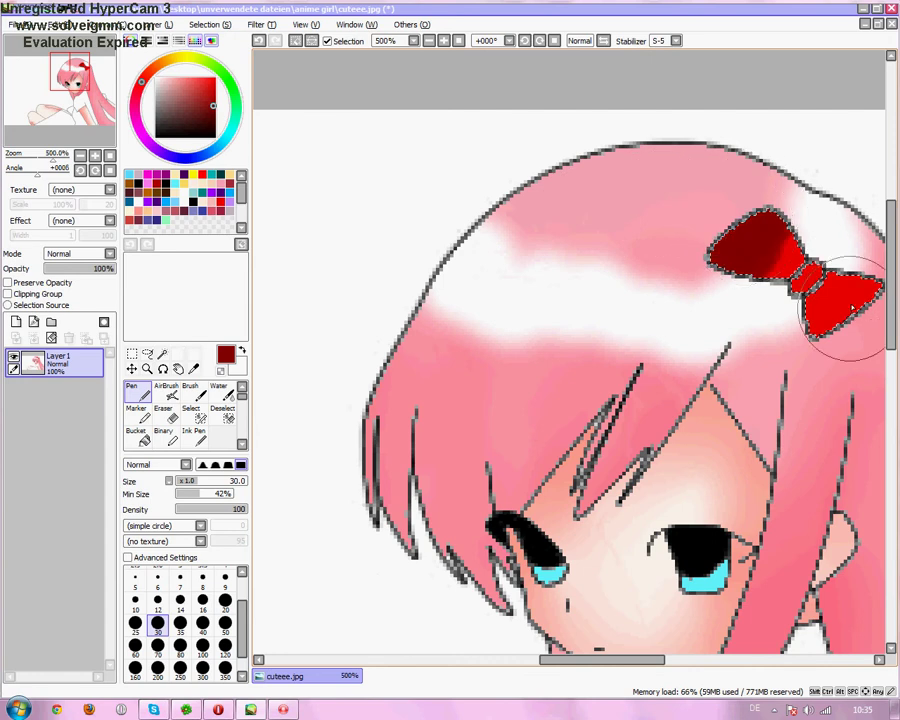
- Try blending the bow's dark red shading into the bright red with the Blur brush at size 16
{"action": "scroll", "coordinate": [196, 425], "scroll_direction": "down", "scroll_amount": 2}
{"action": "left_click", "coordinate": [216, 432]}
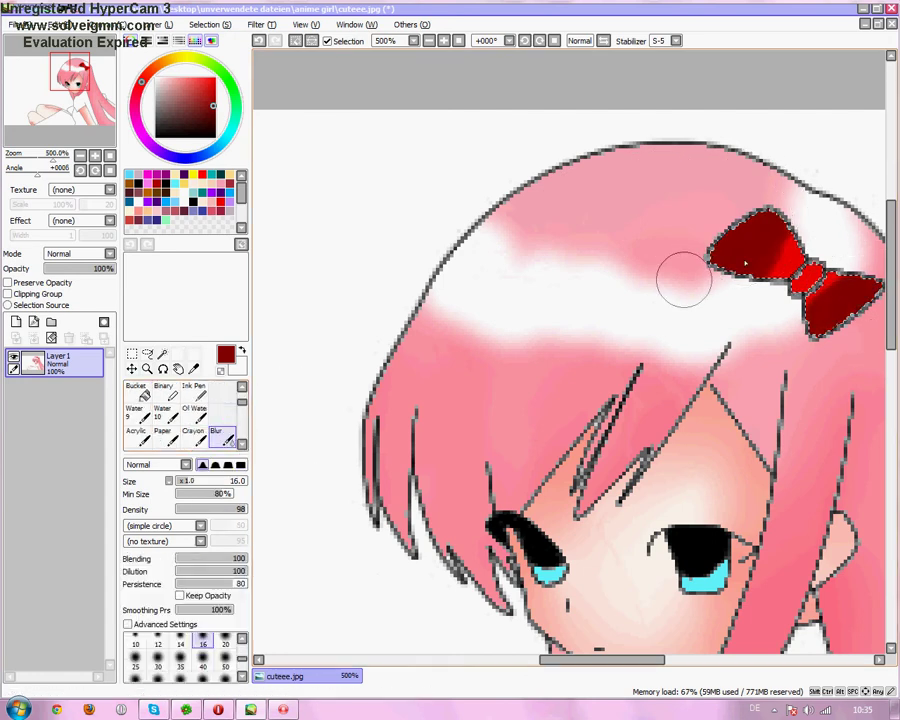
{"action": "mouse_move", "coordinate": [744, 261]}
{"action": "left_mouse_down"}
{"action": "mouse_move", "coordinate": [796, 241]}
{"action": "mouse_move", "coordinate": [789, 238]}
{"action": "mouse_move", "coordinate": [839, 266]}
{"action": "left_mouse_up"}
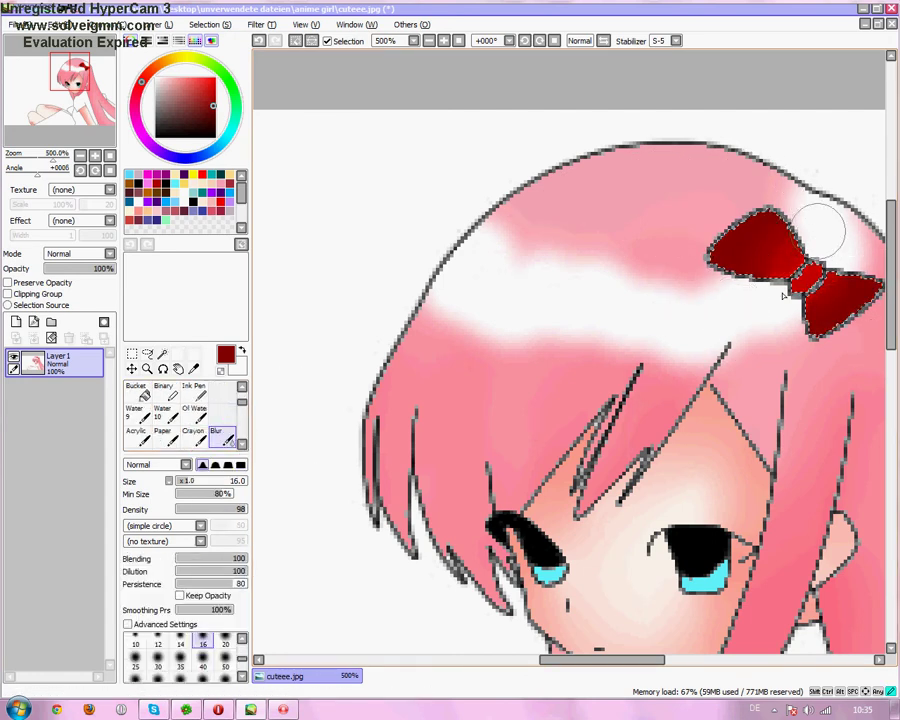
- Undo the bow blending, set the Blur size to 10 and blend the bow's dark and bright red again
{"action": "left_click", "coordinate": [260, 42]}
{"action": "left_click", "coordinate": [260, 42]}
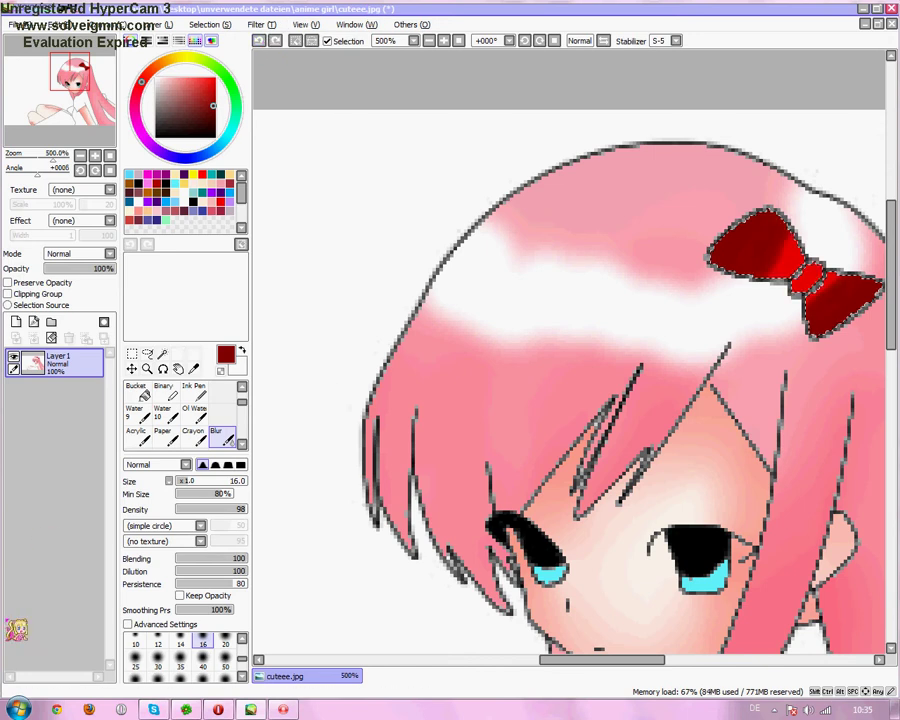
{"action": "left_click", "coordinate": [135, 643]}
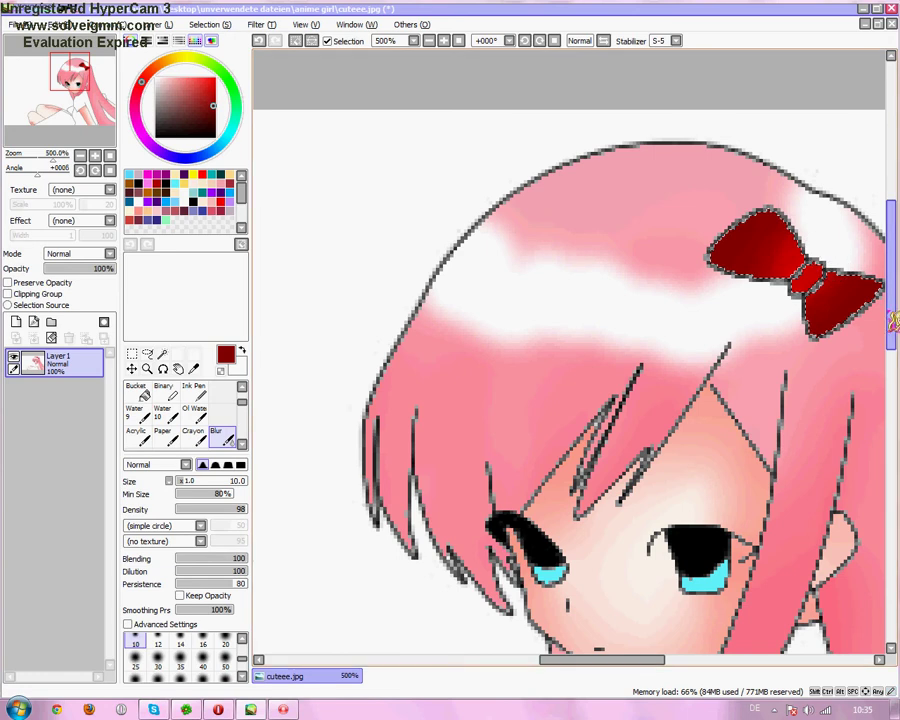
- Clear the hair bow selection with the Deselect brush at size 500
{"action": "scroll", "coordinate": [830, 300], "scroll_direction": "down", "scroll_amount": 5}
{"action": "scroll", "coordinate": [220, 418], "scroll_direction": "up", "scroll_amount": 1}
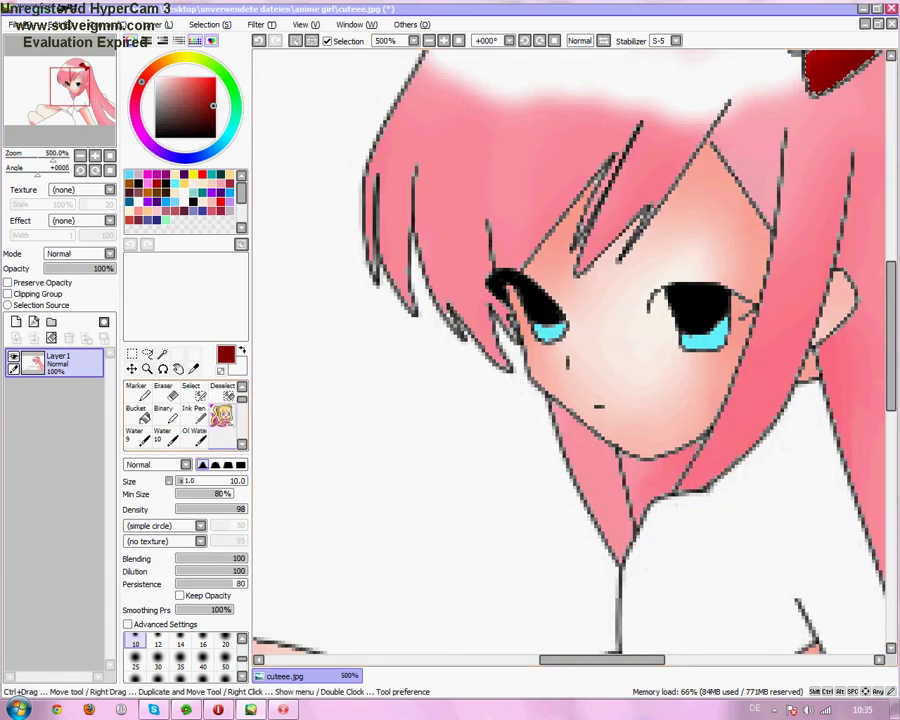
{"action": "left_click", "coordinate": [223, 397]}
{"action": "scroll", "coordinate": [696, 228], "scroll_direction": "down", "scroll_amount": 2}
{"action": "left_click", "coordinate": [758, 125]}
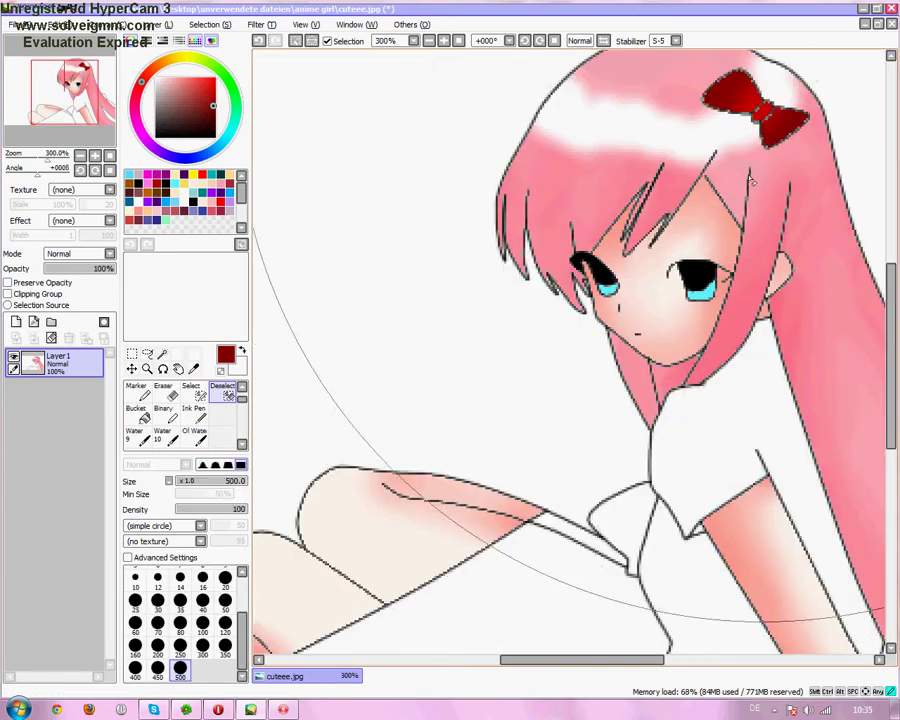
- Select the white shirt, the skirt and the small dress piece behind the hair with the Magic Wand
{"action": "left_click", "coordinate": [163, 354]}
{"action": "scroll", "coordinate": [484, 465], "scroll_direction": "down", "scroll_amount": 3}
{"action": "scroll", "coordinate": [648, 530], "scroll_direction": "up", "scroll_amount": 2}
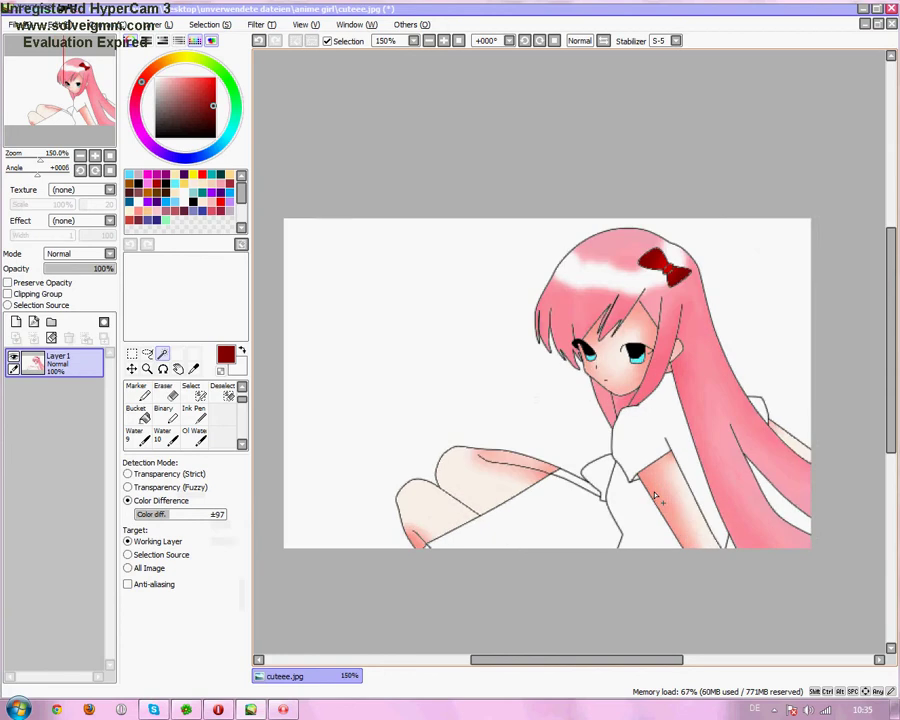
{"action": "left_click", "coordinate": [646, 407]}
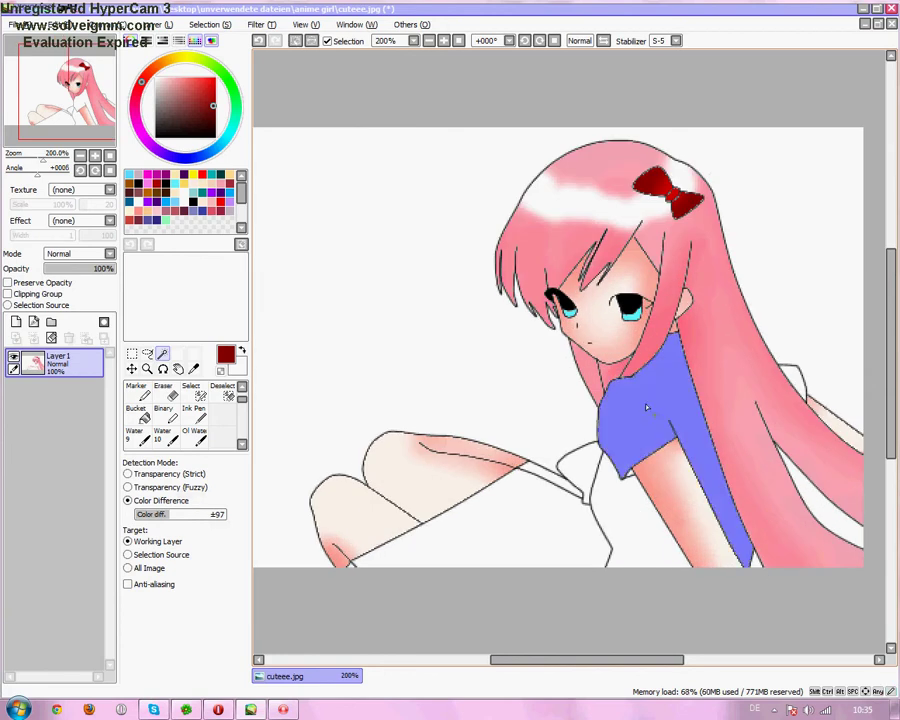
{"action": "left_click", "coordinate": [548, 510]}
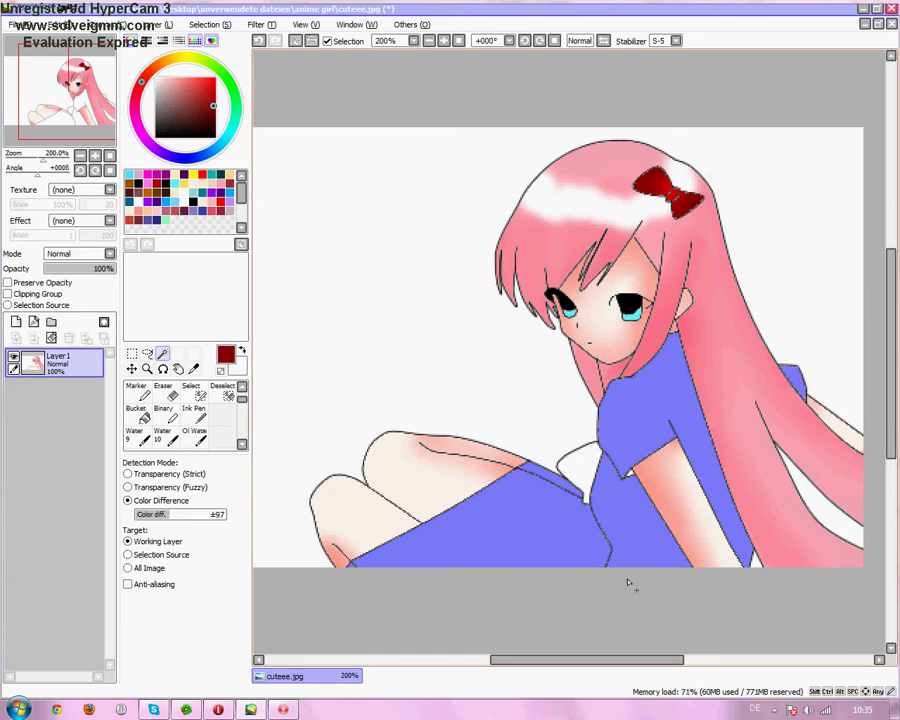
- Paint the selected dress light pink with the Pen at size 200 and shade the skirt's waist edges in hot pink at size 10
{"action": "scroll", "coordinate": [137, 397], "scroll_direction": "up", "scroll_amount": 1}
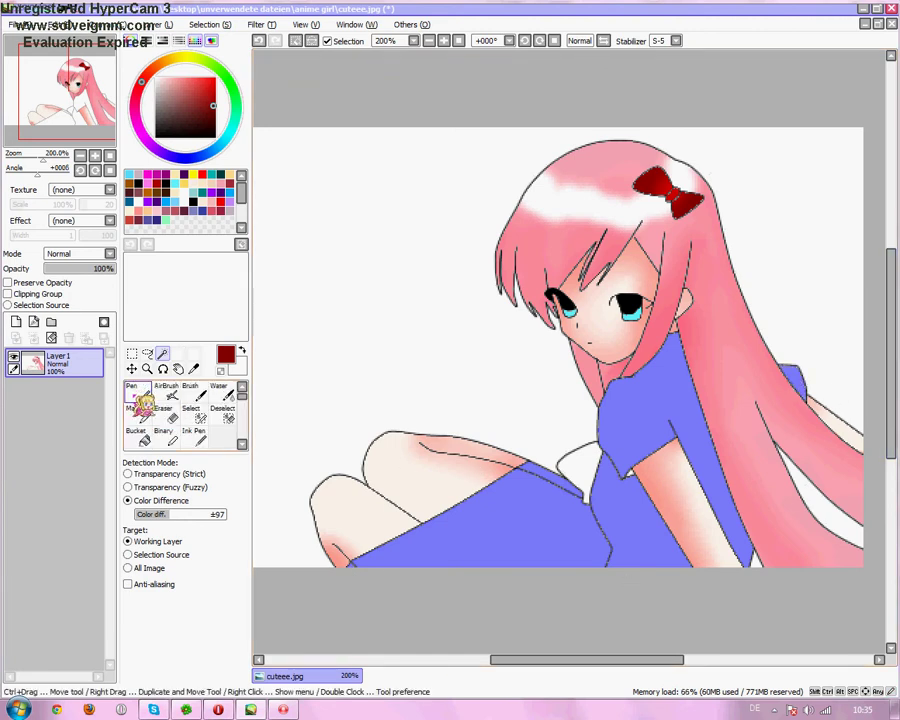
{"action": "left_click", "coordinate": [136, 394]}
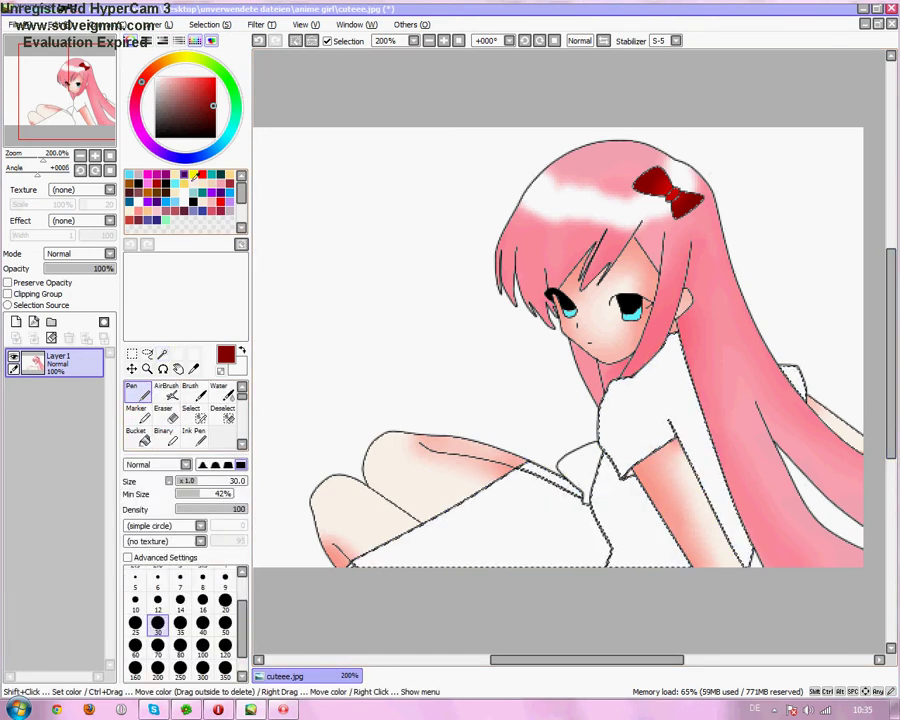
{"action": "left_click", "coordinate": [222, 184]}
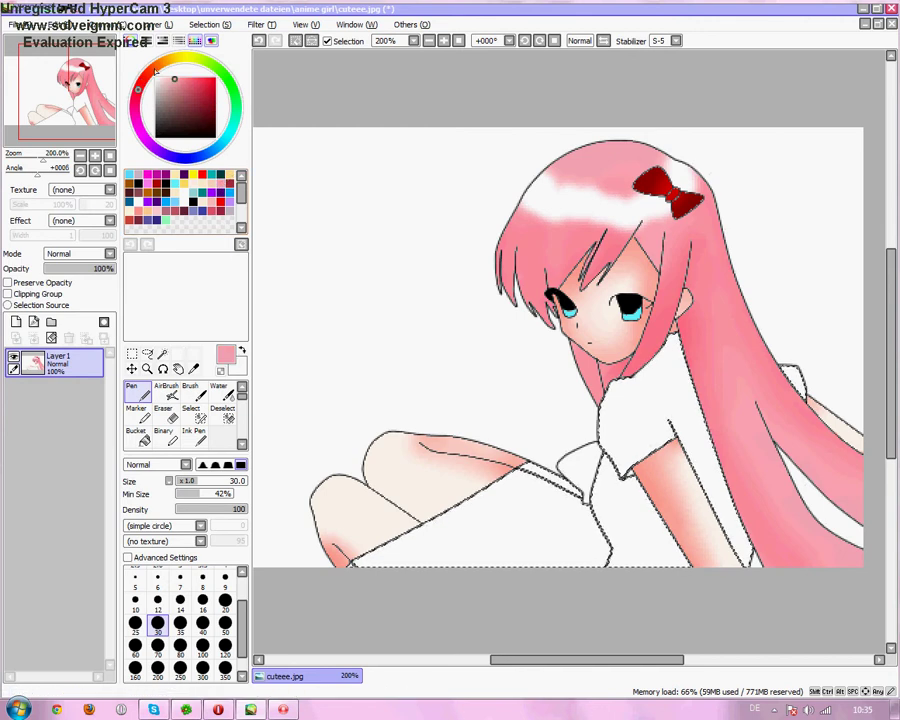
{"action": "left_click", "coordinate": [136, 119]}
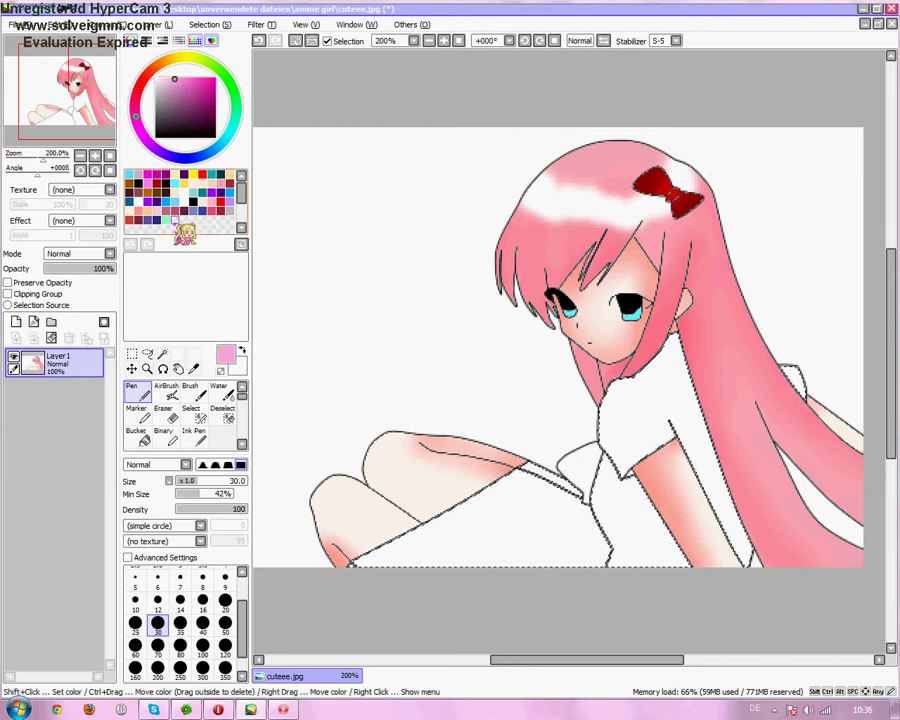
{"action": "left_click", "coordinate": [157, 668]}
{"action": "mouse_move", "coordinate": [357, 585]}
{"action": "left_mouse_down"}
{"action": "mouse_move", "coordinate": [548, 554]}
{"action": "mouse_move", "coordinate": [666, 520]}
{"action": "left_mouse_up"}
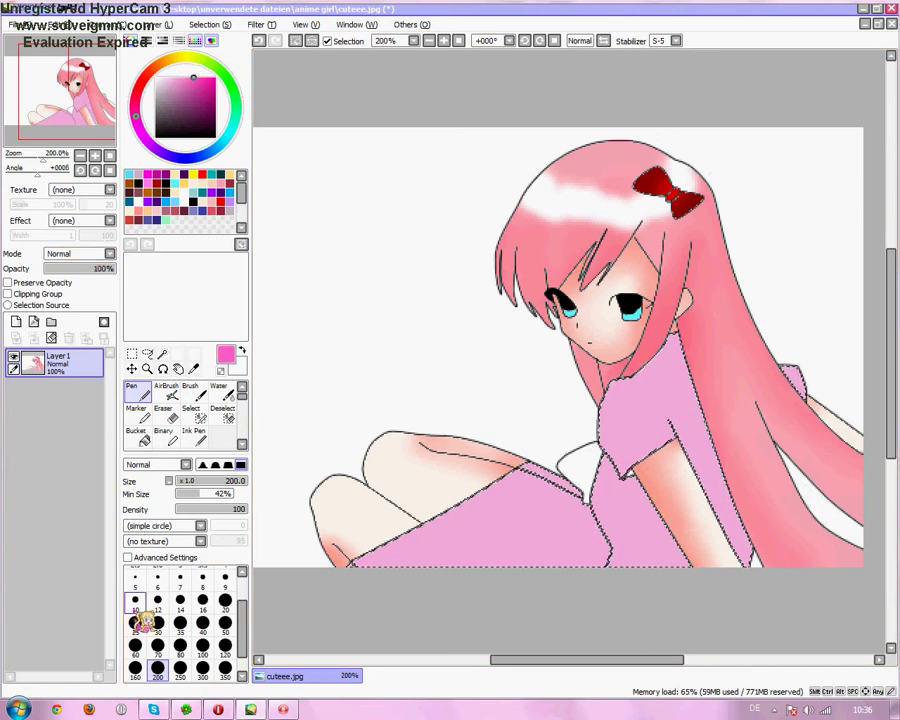
{"action": "left_click", "coordinate": [135, 602]}
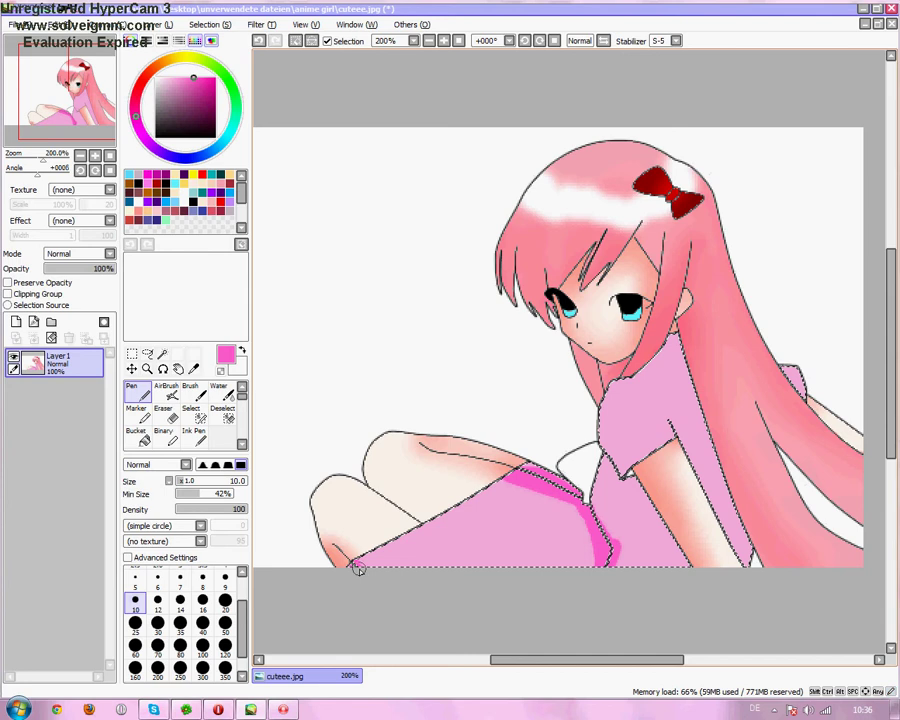
- Try shading the lower skirt in hot pink with the Pen at size 200 and undo that shading
{"action": "left_click", "coordinate": [157, 667]}
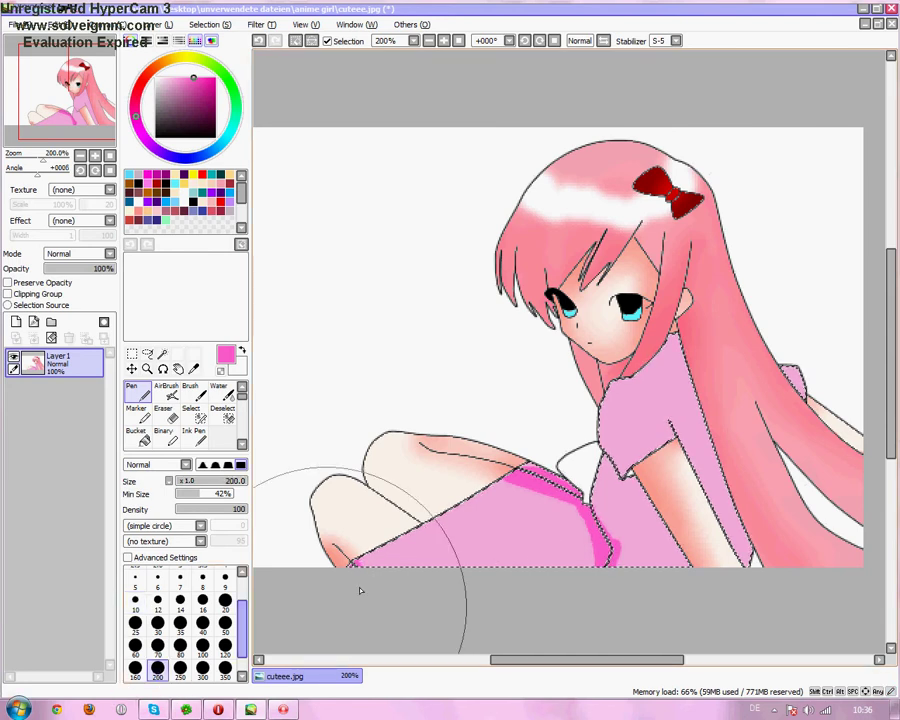
{"action": "left_click_drag", "start_coordinate": [297, 616], "coordinate": [472, 656]}
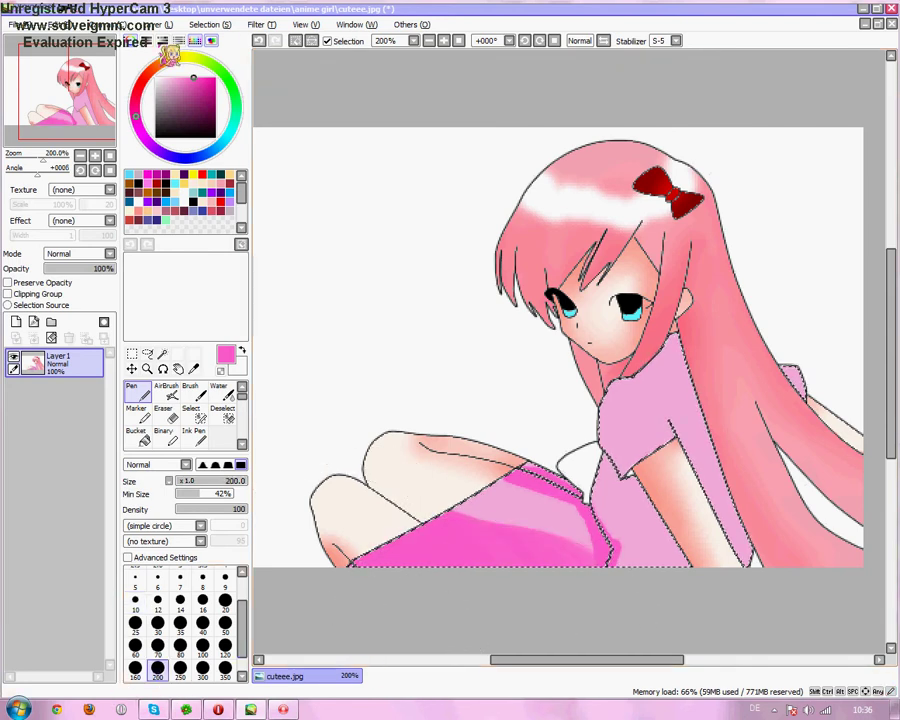
{"action": "key", "text": "ctrl+z"}
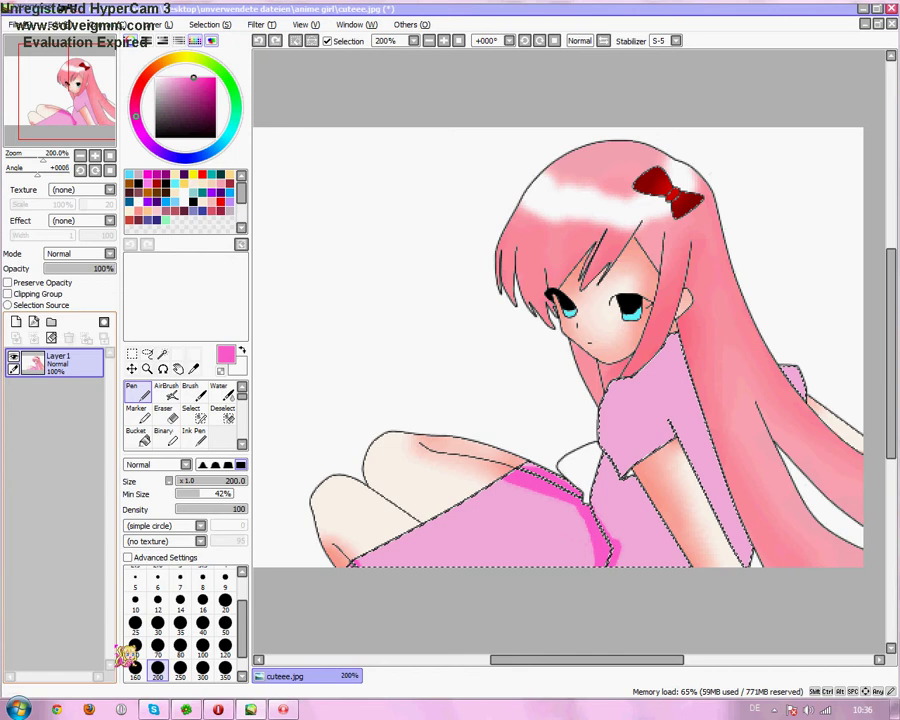
- Set the Pen size to 14 and add hot pink shading along the skirt's lower edge, the shirt and the sleeve outlines
{"action": "left_click", "coordinate": [135, 600]}
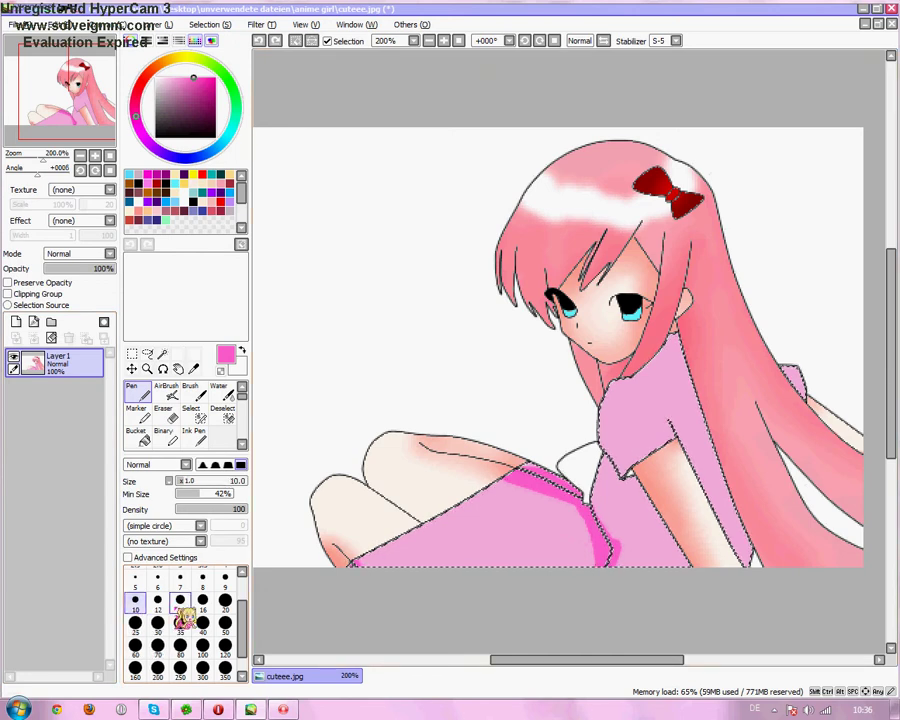
{"action": "left_click", "coordinate": [180, 602]}
{"action": "left_click_drag", "start_coordinate": [356, 556], "coordinate": [400, 563]}
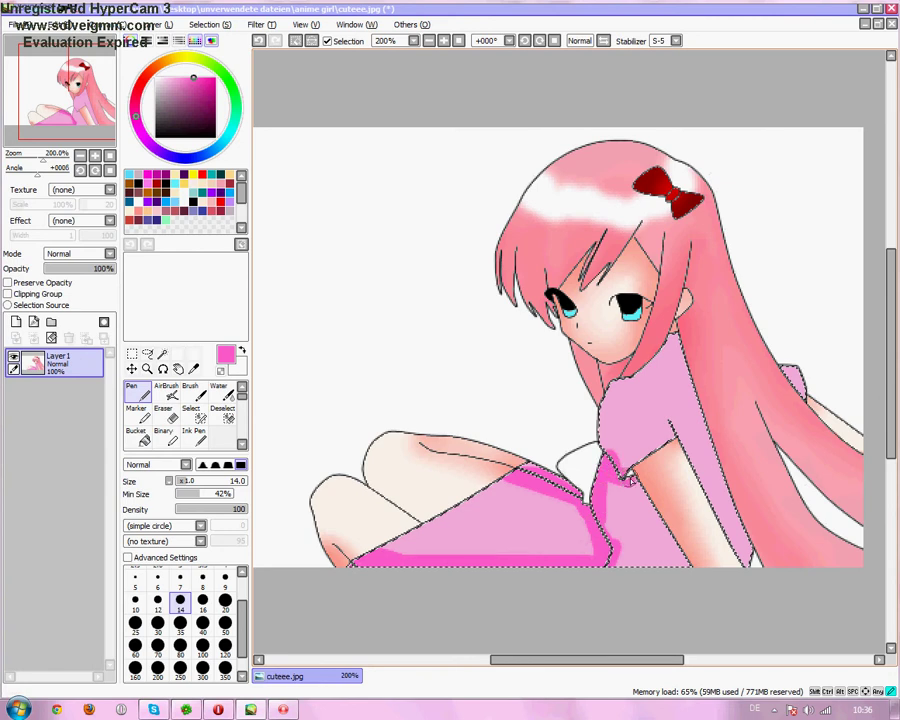
{"action": "left_click_drag", "start_coordinate": [630, 478], "coordinate": [687, 566]}
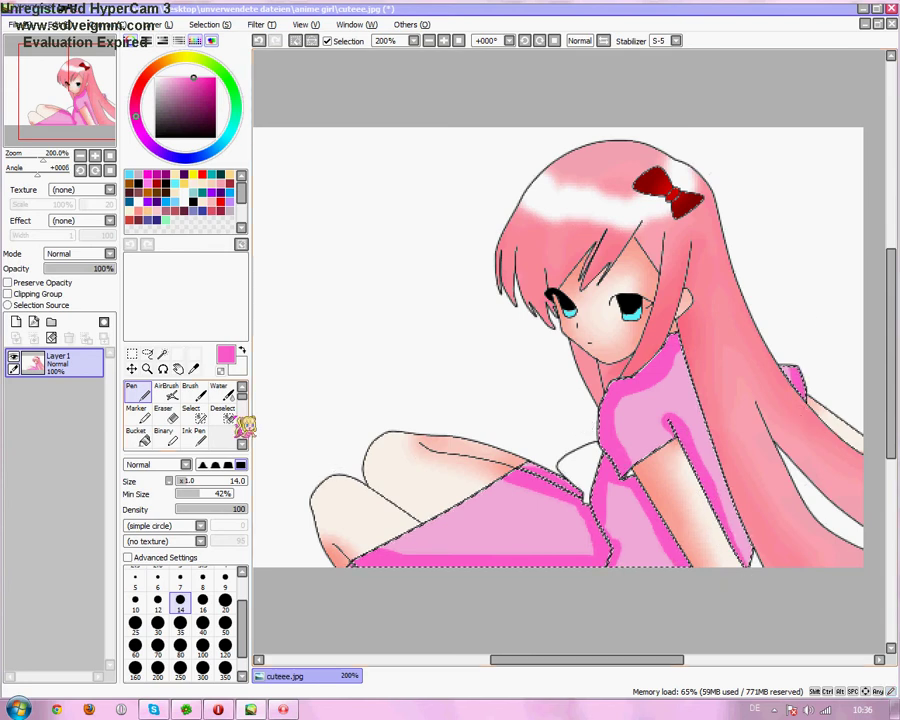
- Try blending the skirt's hot pink shading into the light pink with the Blur brush at size 70
{"action": "scroll", "coordinate": [237, 428], "scroll_direction": "down", "scroll_amount": 2}
{"action": "left_click", "coordinate": [222, 436]}
{"action": "left_click", "coordinate": [161, 677]}
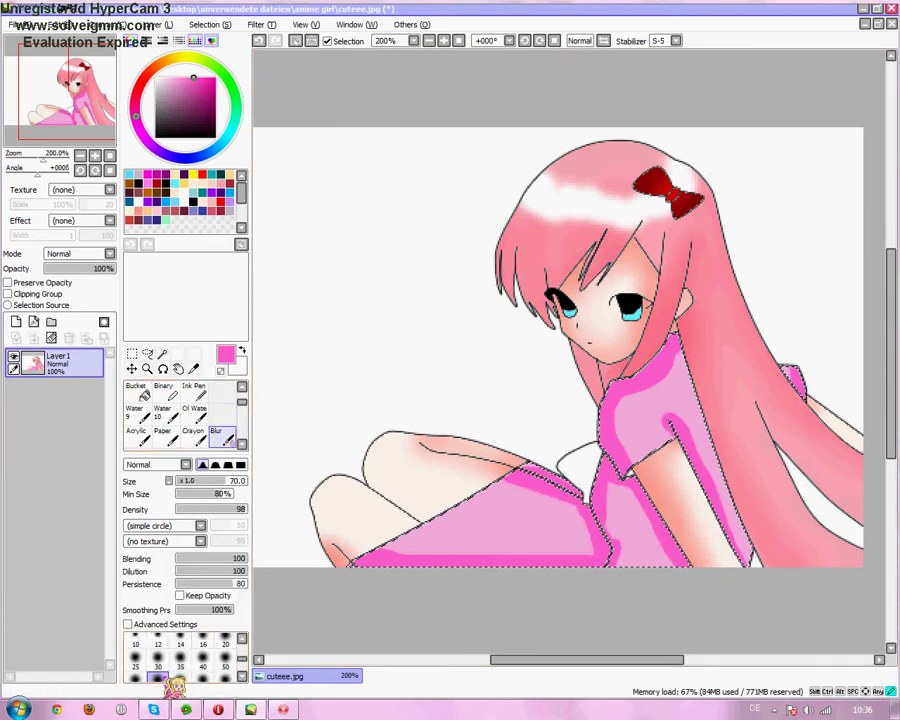
{"action": "mouse_move", "coordinate": [386, 553]}
{"action": "left_mouse_down"}
{"action": "mouse_move", "coordinate": [370, 553]}
{"action": "mouse_move", "coordinate": [574, 562]}
{"action": "mouse_move", "coordinate": [569, 555]}
{"action": "left_mouse_up"}
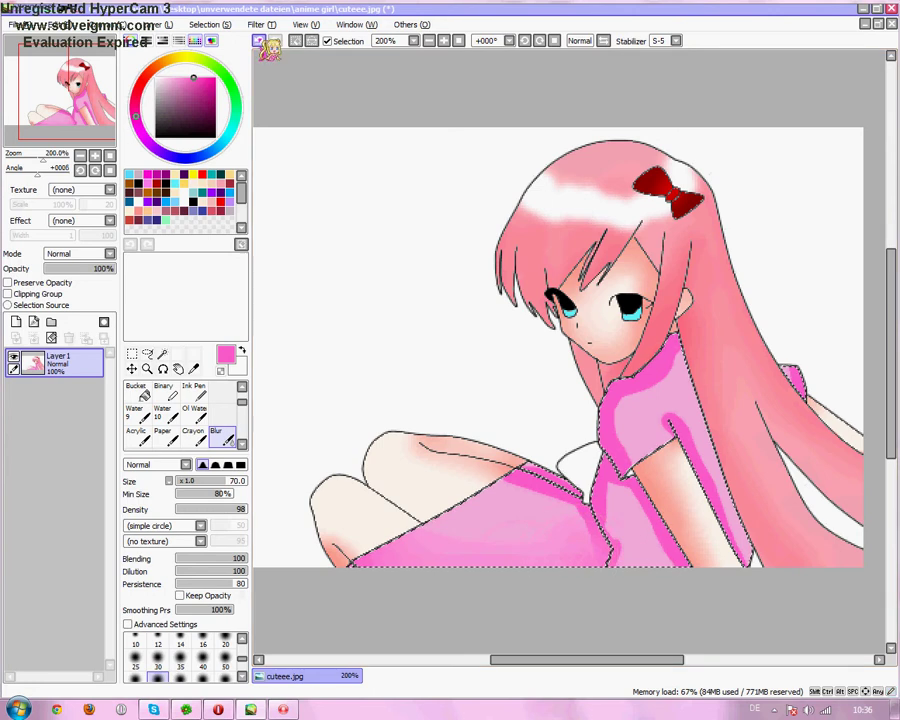
- Undo the skirt blending, set the Blur size to 35 and blend the hot pink shading across the whole dress
{"action": "left_click", "coordinate": [260, 41]}
{"action": "left_click", "coordinate": [179, 660]}
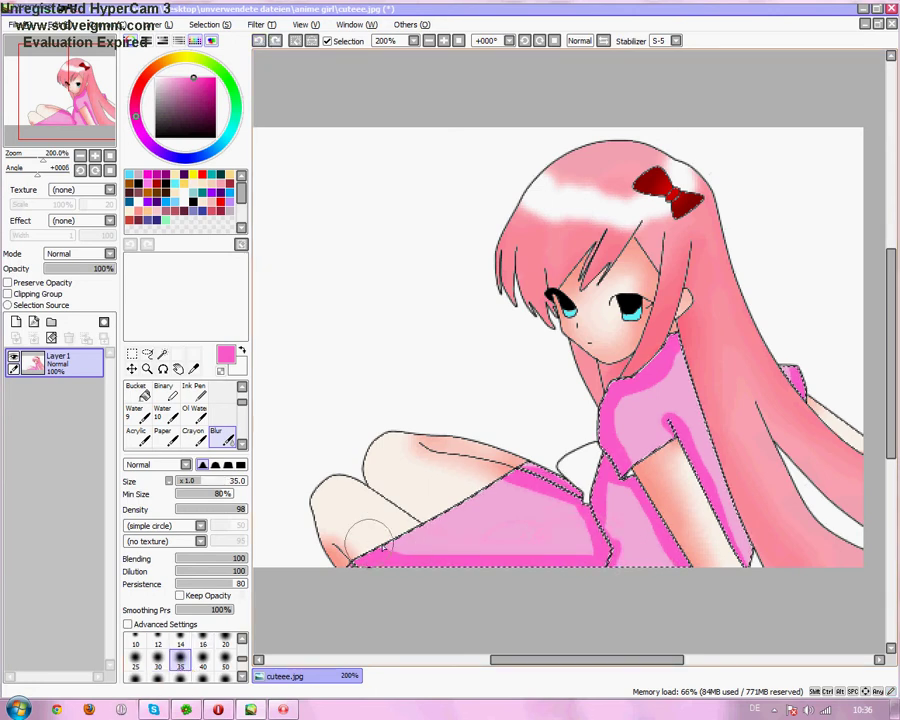
{"action": "mouse_move", "coordinate": [370, 541]}
{"action": "left_mouse_down"}
{"action": "mouse_move", "coordinate": [435, 555]}
{"action": "mouse_move", "coordinate": [604, 543]}
{"action": "mouse_move", "coordinate": [609, 557]}
{"action": "mouse_move", "coordinate": [604, 482]}
{"action": "mouse_move", "coordinate": [624, 574]}
{"action": "mouse_move", "coordinate": [669, 545]}
{"action": "mouse_move", "coordinate": [688, 612]}
{"action": "mouse_move", "coordinate": [646, 515]}
{"action": "mouse_move", "coordinate": [621, 407]}
{"action": "mouse_move", "coordinate": [663, 387]}
{"action": "mouse_move", "coordinate": [686, 342]}
{"action": "mouse_move", "coordinate": [710, 468]}
{"action": "mouse_move", "coordinate": [700, 412]}
{"action": "mouse_move", "coordinate": [758, 604]}
{"action": "mouse_move", "coordinate": [687, 518]}
{"action": "mouse_move", "coordinate": [620, 523]}
{"action": "left_mouse_up"}
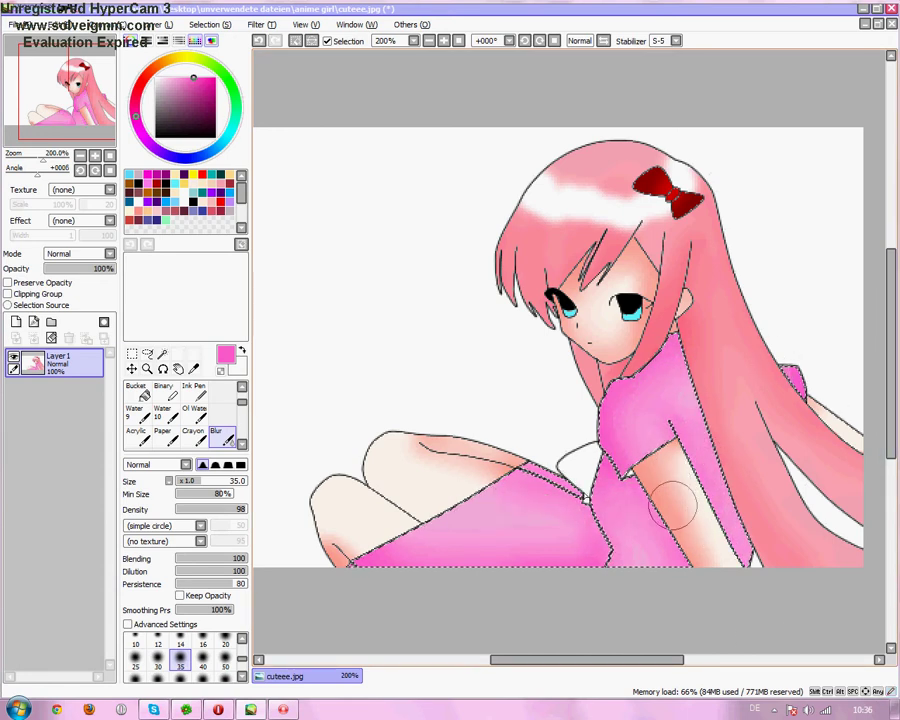
- Recolour the selected dress with the Hue and Saturation filter using hue +18, saturation +49 and luminescence -4
{"action": "scroll", "coordinate": [212, 412], "scroll_direction": "up", "scroll_amount": 1}
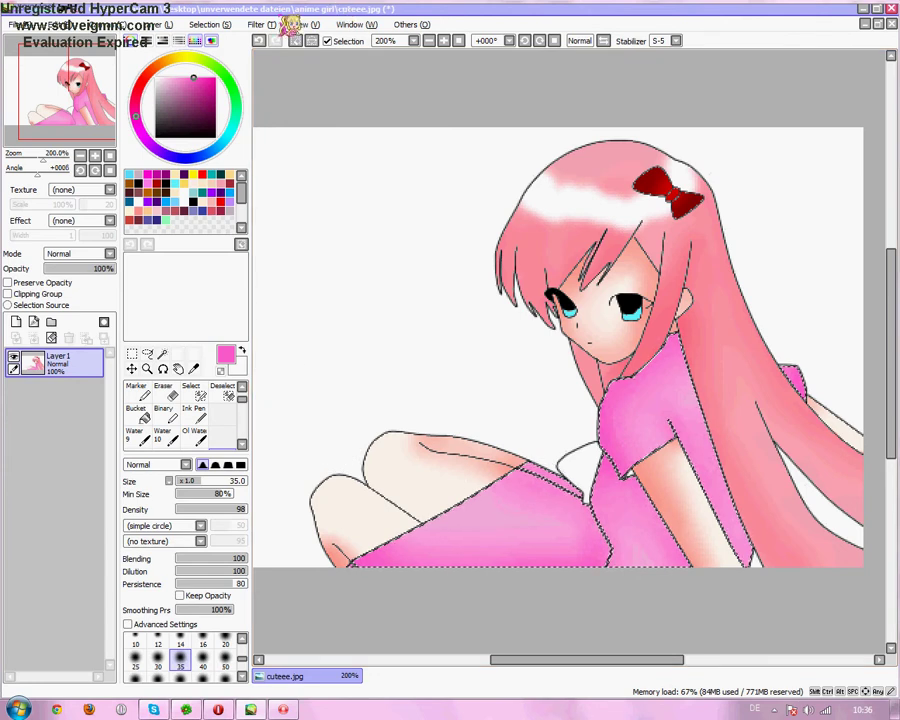
{"action": "left_click", "coordinate": [255, 24]}
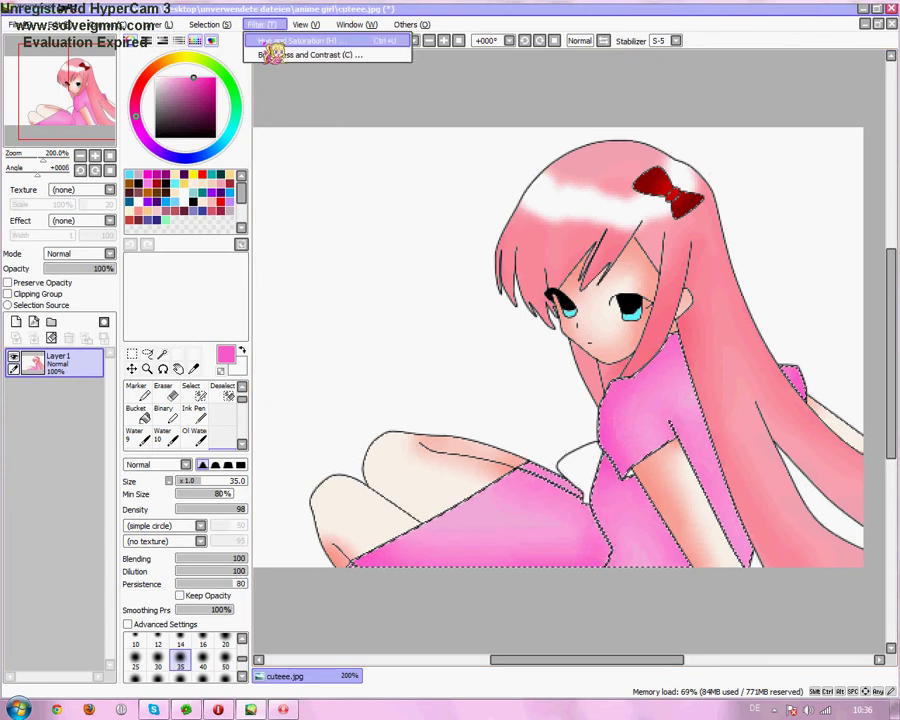
{"action": "left_click", "coordinate": [268, 37]}
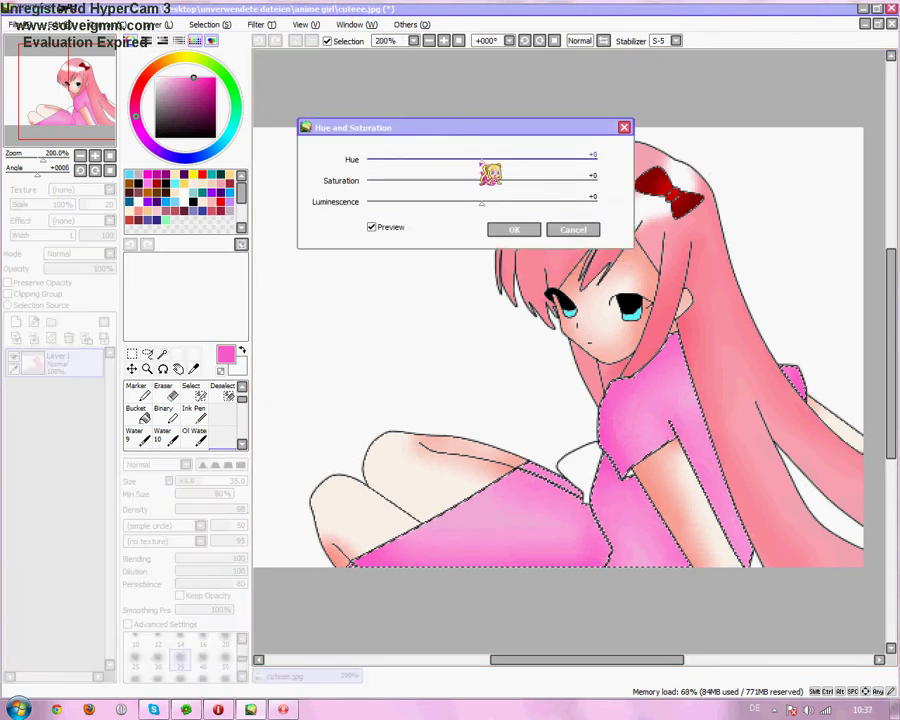
{"action": "left_click_drag", "start_coordinate": [484, 162], "coordinate": [506, 162]}
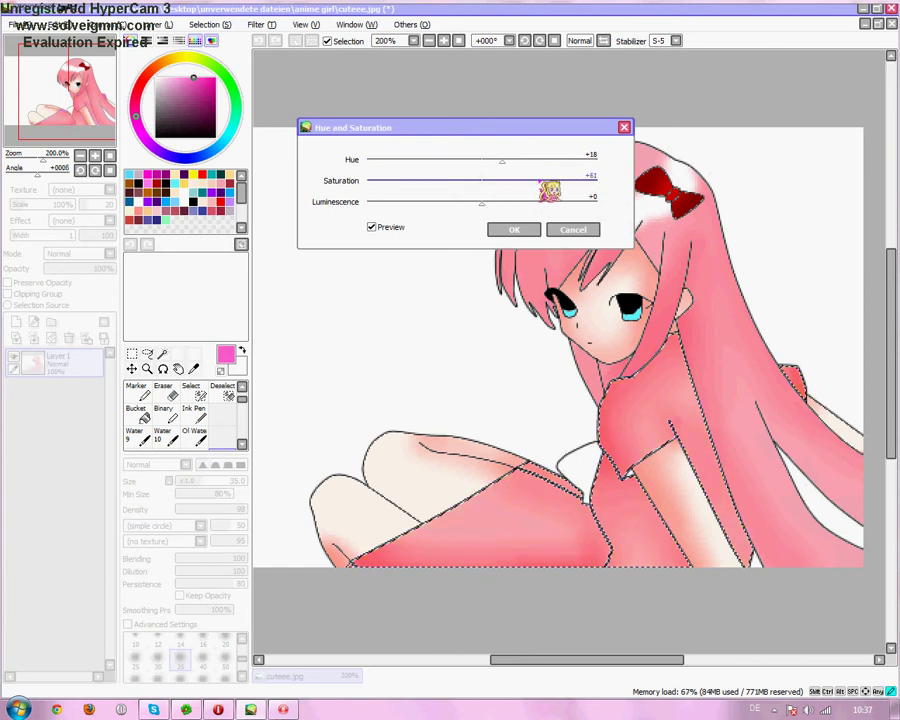
{"action": "mouse_move", "coordinate": [546, 191]}
{"action": "left_mouse_down"}
{"action": "mouse_move", "coordinate": [378, 190]}
{"action": "mouse_move", "coordinate": [546, 197]}
{"action": "left_mouse_up"}
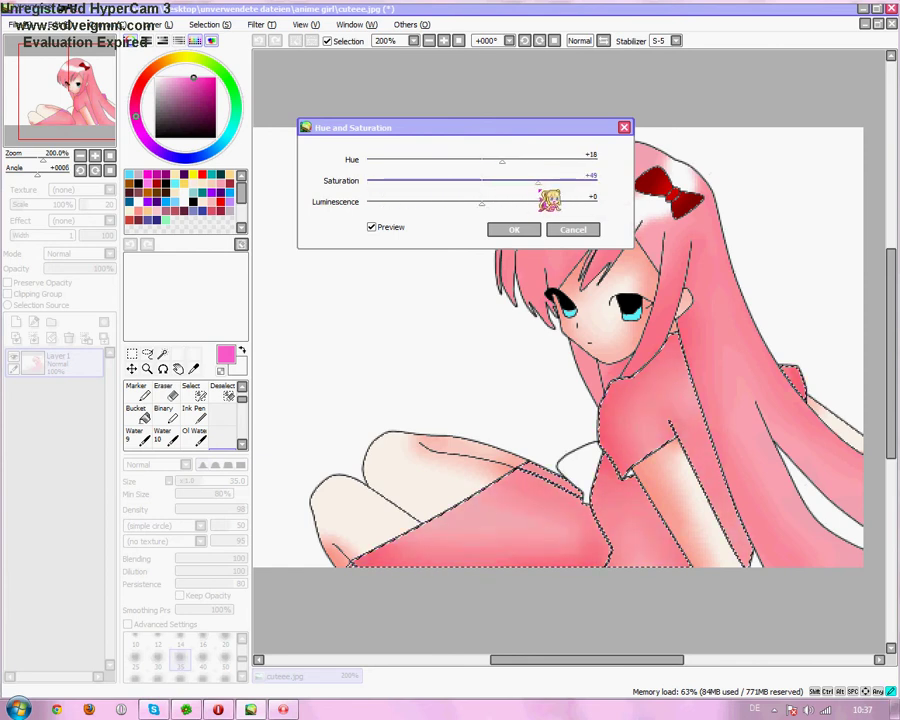
{"action": "mouse_move", "coordinate": [482, 204]}
{"action": "left_mouse_down"}
{"action": "mouse_move", "coordinate": [518, 207]}
{"action": "mouse_move", "coordinate": [447, 207]}
{"action": "mouse_move", "coordinate": [476, 211]}
{"action": "left_mouse_up"}
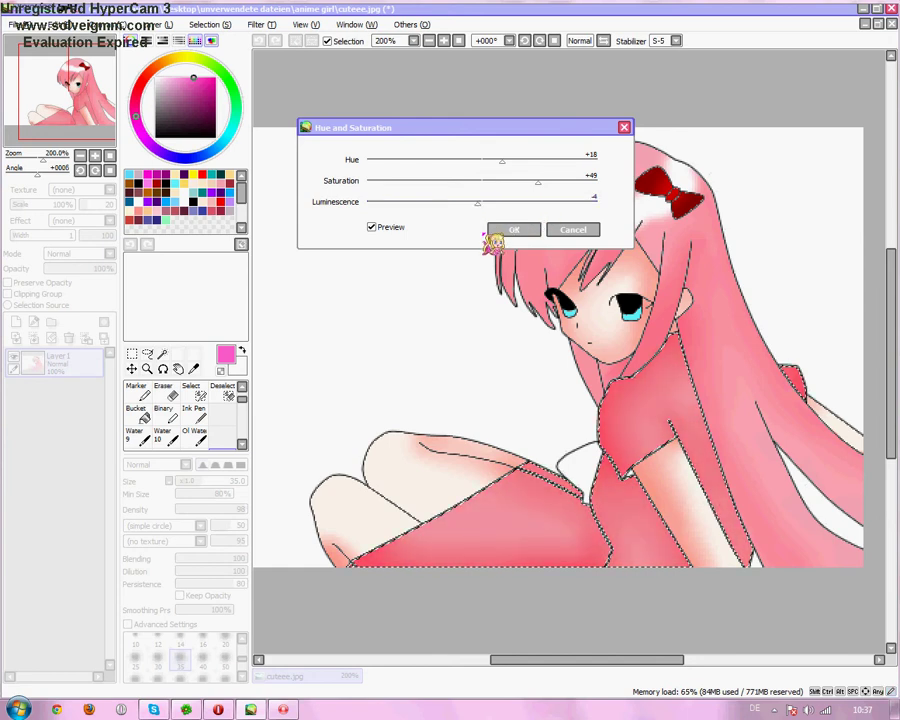
{"action": "left_click", "coordinate": [512, 231]}
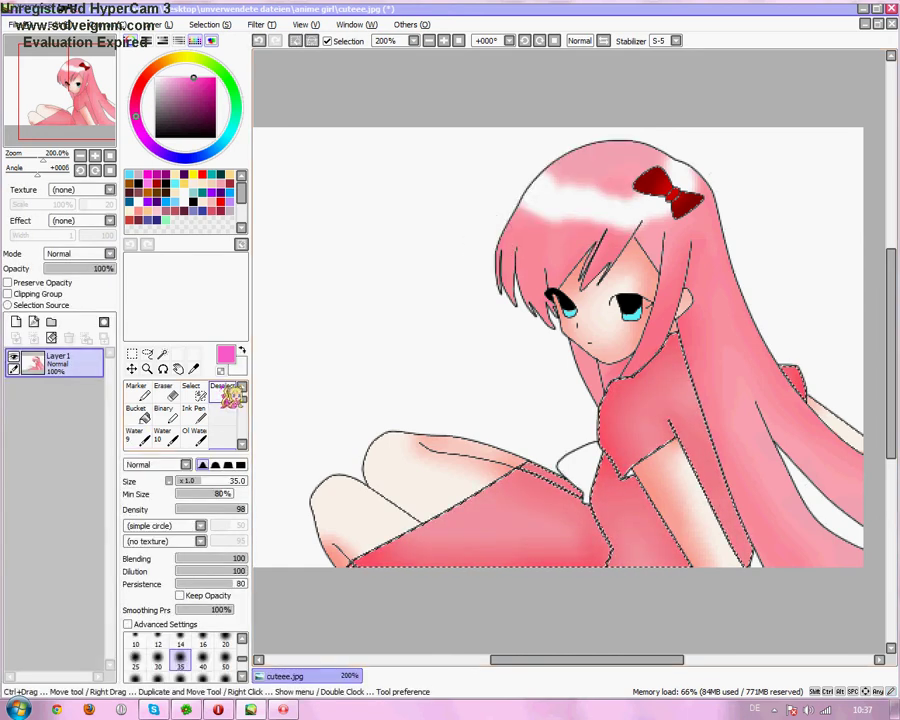
- Clear the dress selection and fill the small white gap under the sleeve with the dress's salmon red using the Pen at size 14
{"action": "left_click", "coordinate": [224, 392]}
{"action": "left_click_drag", "start_coordinate": [280, 532], "coordinate": [846, 373]}
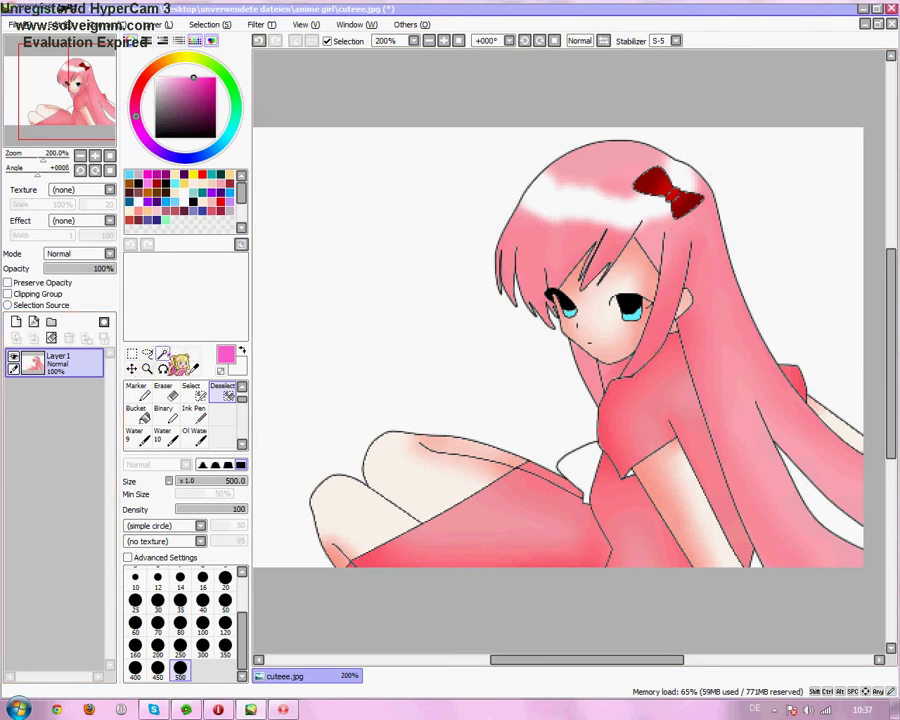
{"action": "left_click", "coordinate": [163, 355]}
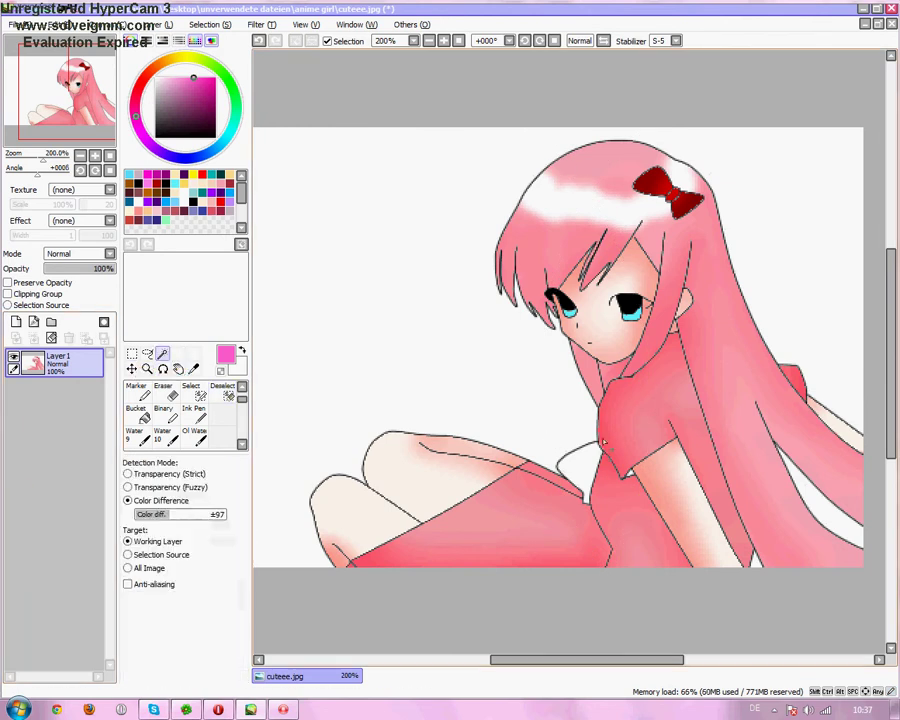
{"action": "scroll", "coordinate": [604, 443], "scroll_direction": "up", "scroll_amount": 1}
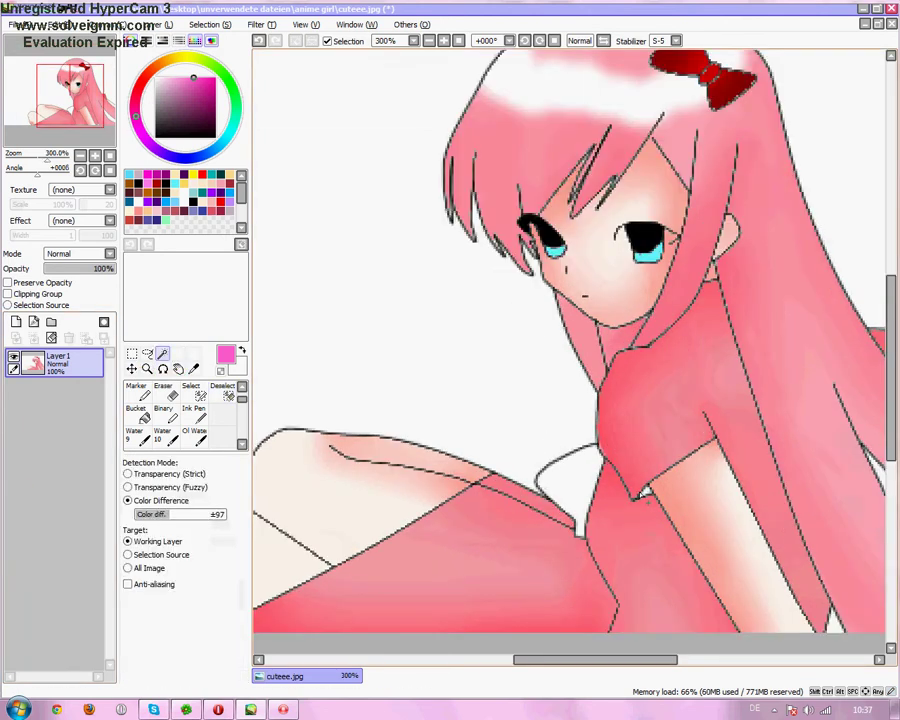
{"action": "scroll", "coordinate": [145, 400], "scroll_direction": "up", "scroll_amount": 1}
{"action": "left_click", "coordinate": [133, 392]}
{"action": "right_click", "coordinate": [607, 421]}
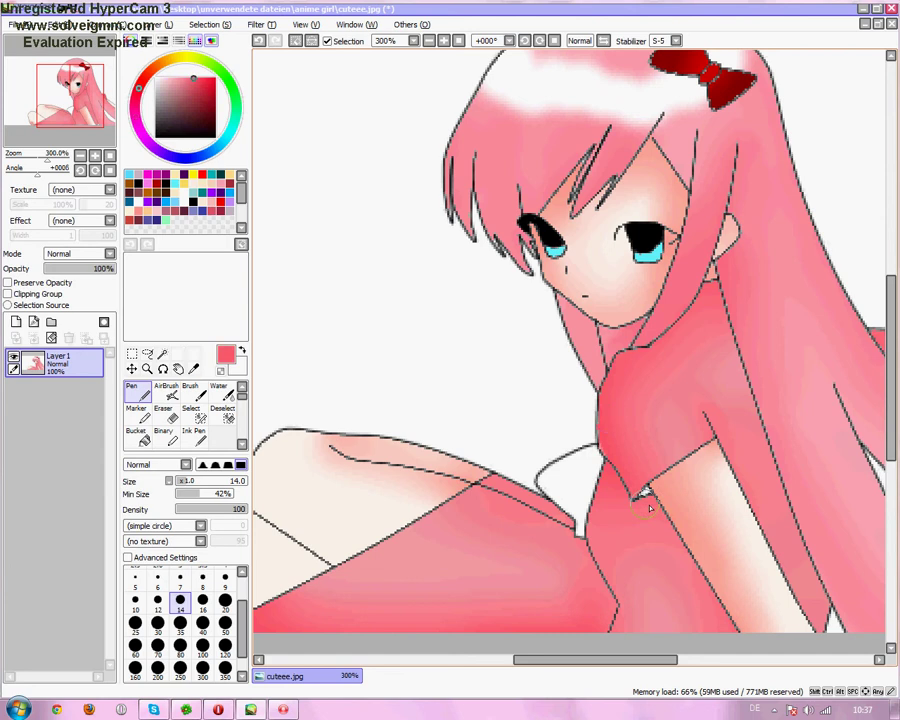
- Clear the sleeve gap selection and select the white ribbon shape at the waist with the Magic Wand
{"action": "left_click", "coordinate": [224, 414]}
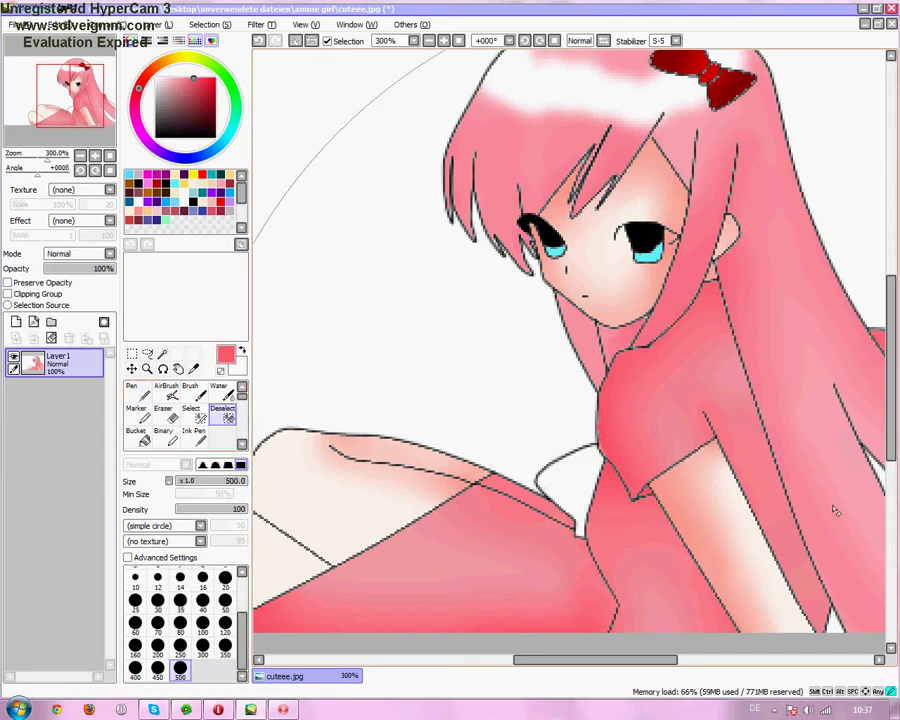
{"action": "left_click", "coordinate": [162, 353]}
{"action": "scroll", "coordinate": [518, 479], "scroll_direction": "down", "scroll_amount": 3}
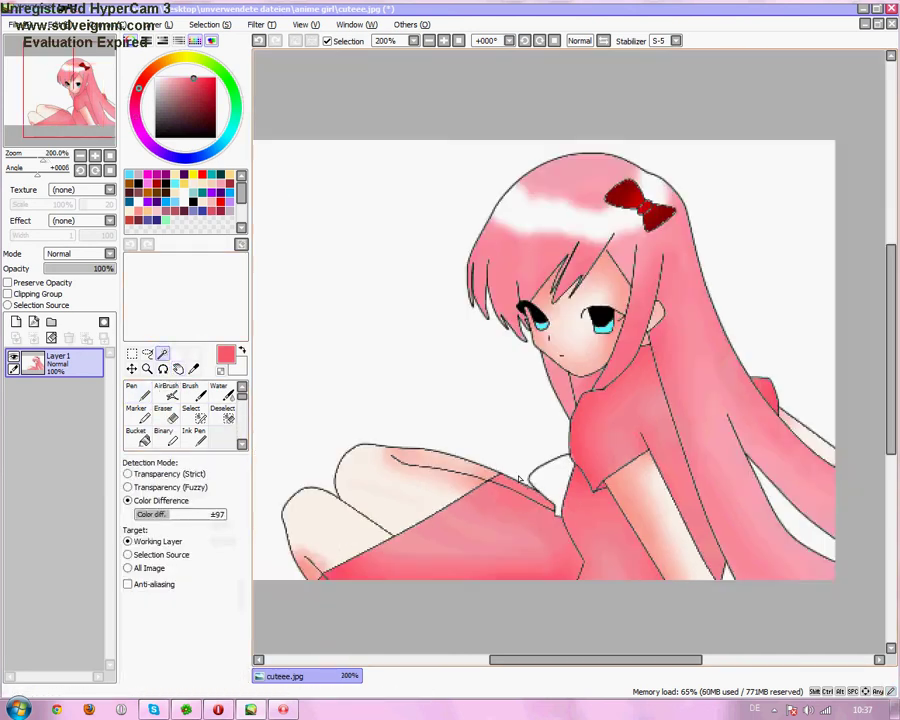
{"action": "scroll", "coordinate": [535, 482], "scroll_direction": "up", "scroll_amount": 1}
{"action": "left_click", "coordinate": [535, 482]}
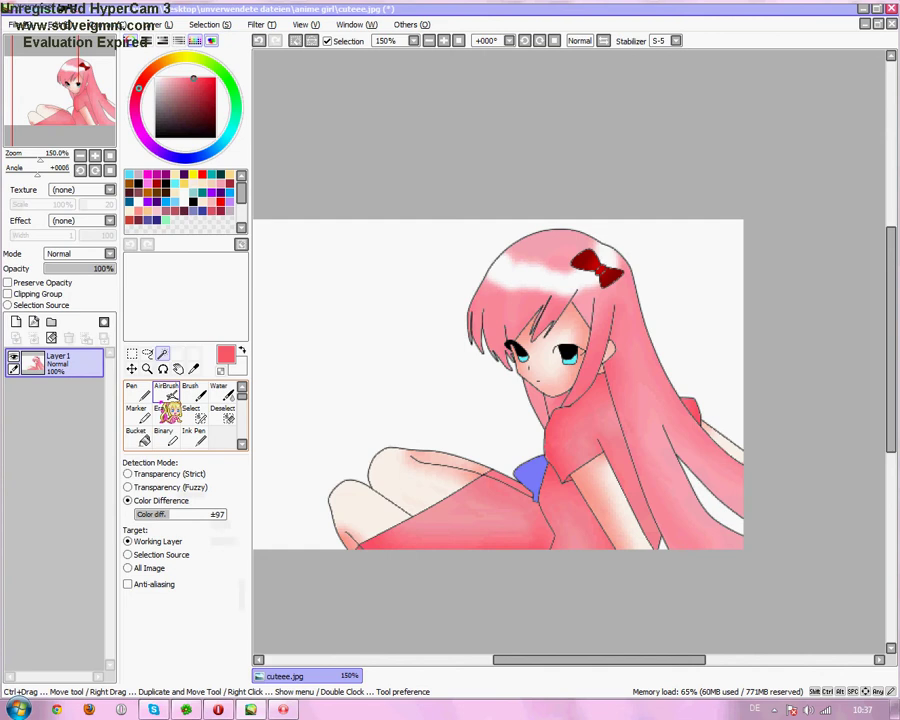
- Fill the selected waist ribbon with light pink using the Pen at size 80 and clear the selection
{"action": "key", "text": "n"}
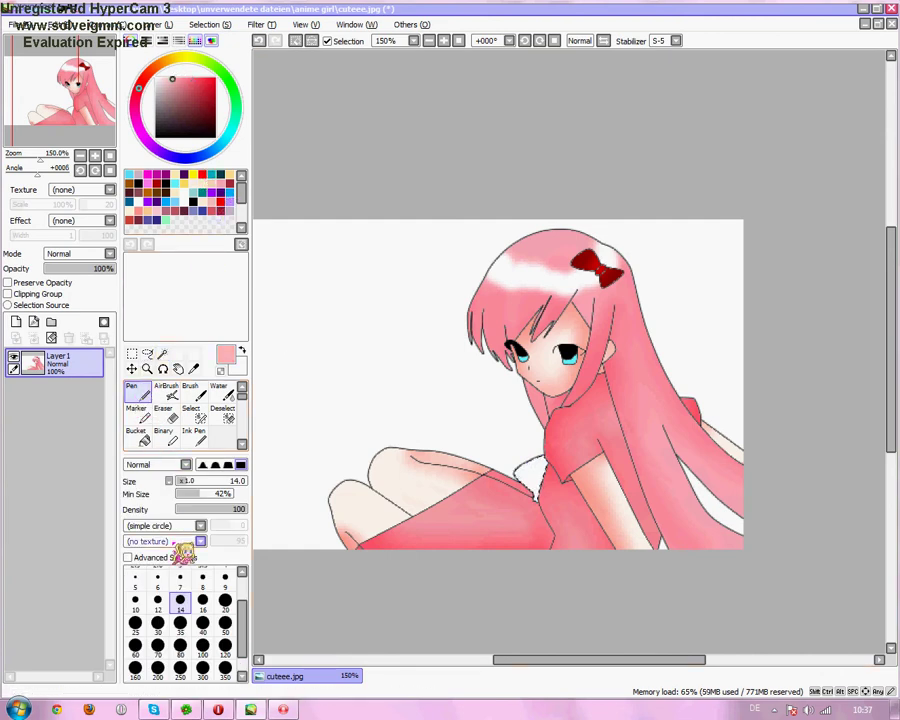
{"action": "left_click", "coordinate": [180, 645]}
{"action": "left_click_drag", "start_coordinate": [537, 487], "coordinate": [531, 477]}
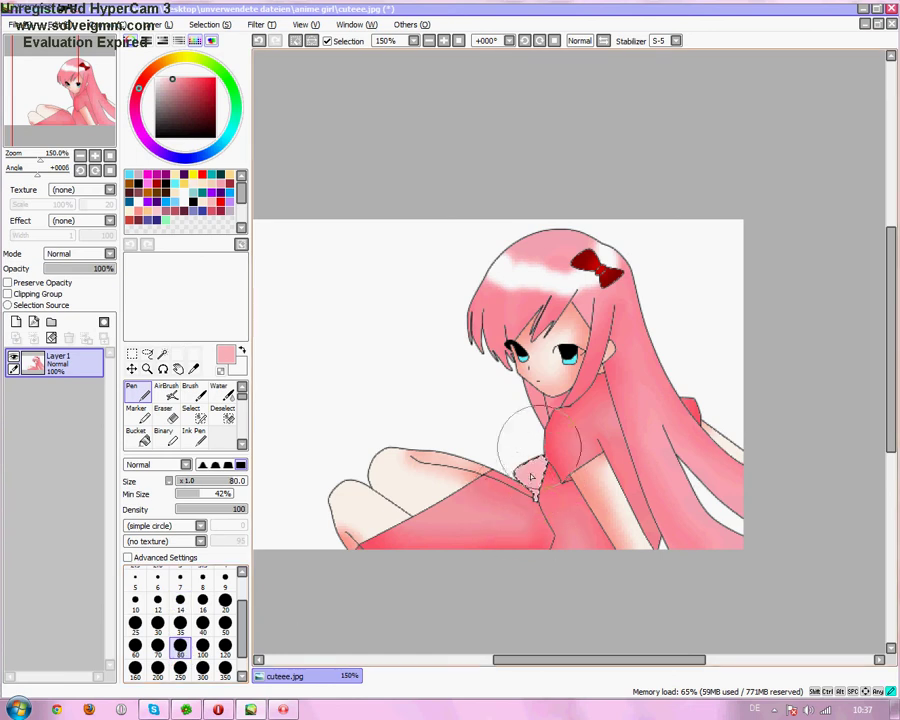
{"action": "left_click", "coordinate": [222, 413]}
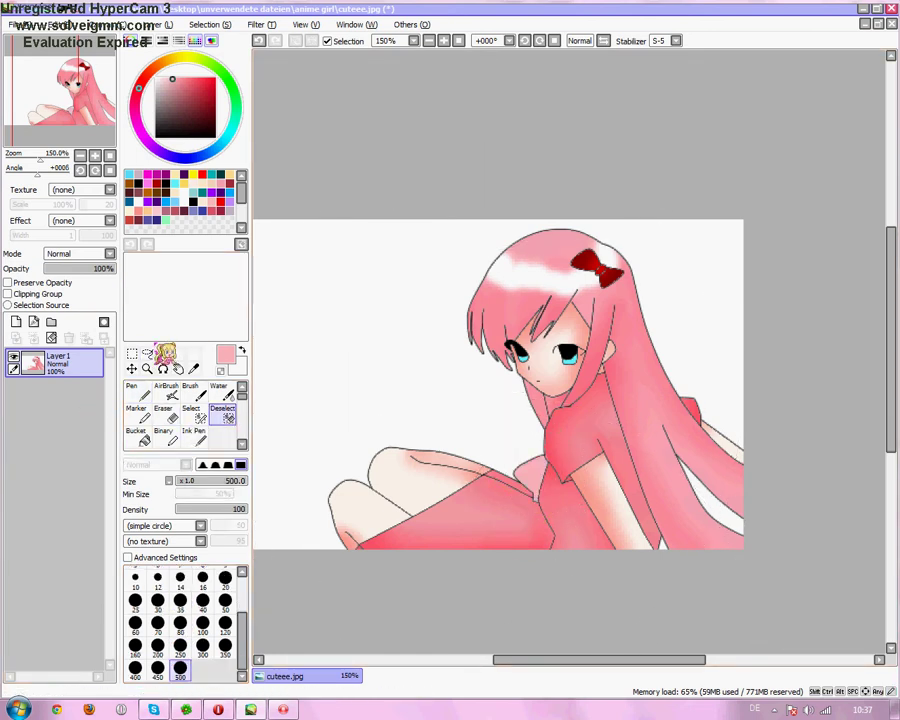
- Select the white background around the girl, including the gaps between the hair strands, with the Magic Wand
{"action": "left_click", "coordinate": [163, 355]}
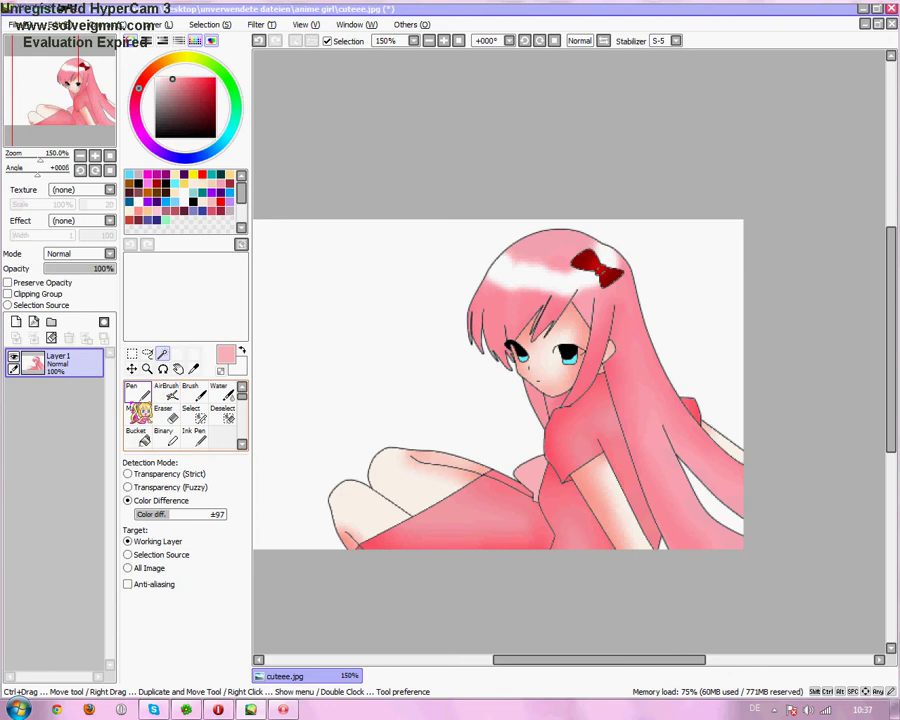
{"action": "left_click", "coordinate": [141, 393]}
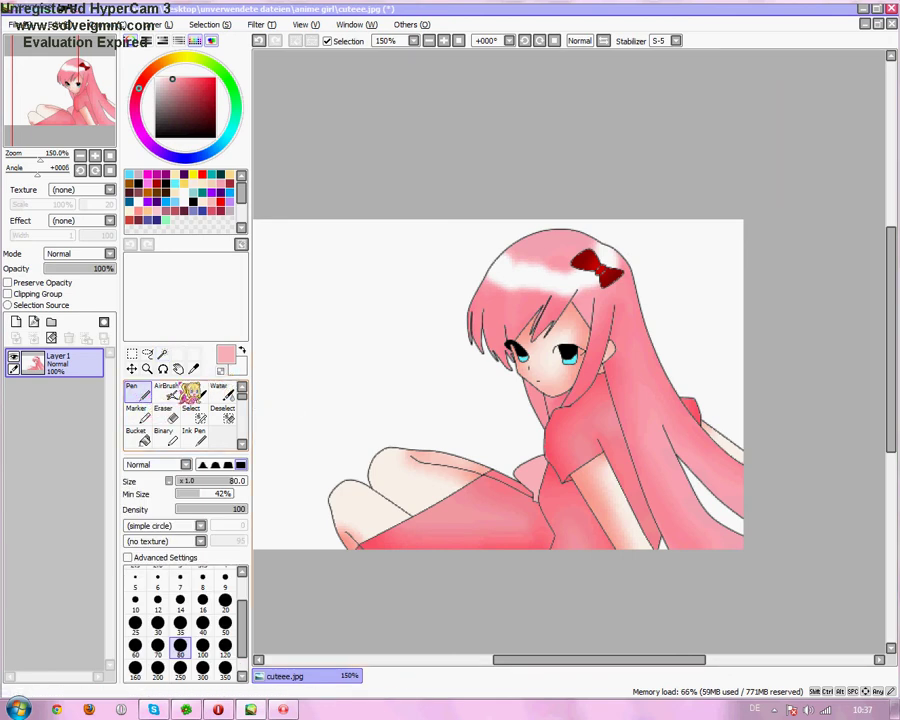
{"action": "left_click", "coordinate": [163, 354]}
{"action": "scroll", "coordinate": [273, 390], "scroll_direction": "down", "scroll_amount": 3}
{"action": "left_click", "coordinate": [294, 368]}
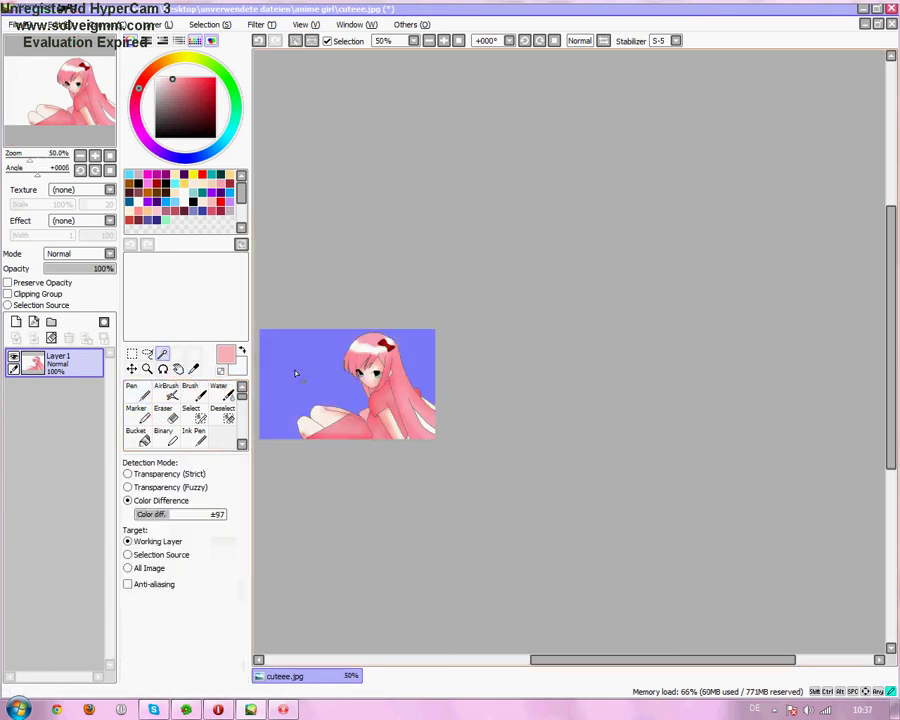
{"action": "scroll", "coordinate": [300, 375], "scroll_direction": "up", "scroll_amount": 1}
{"action": "scroll", "coordinate": [305, 381], "scroll_direction": "up", "scroll_amount": 2}
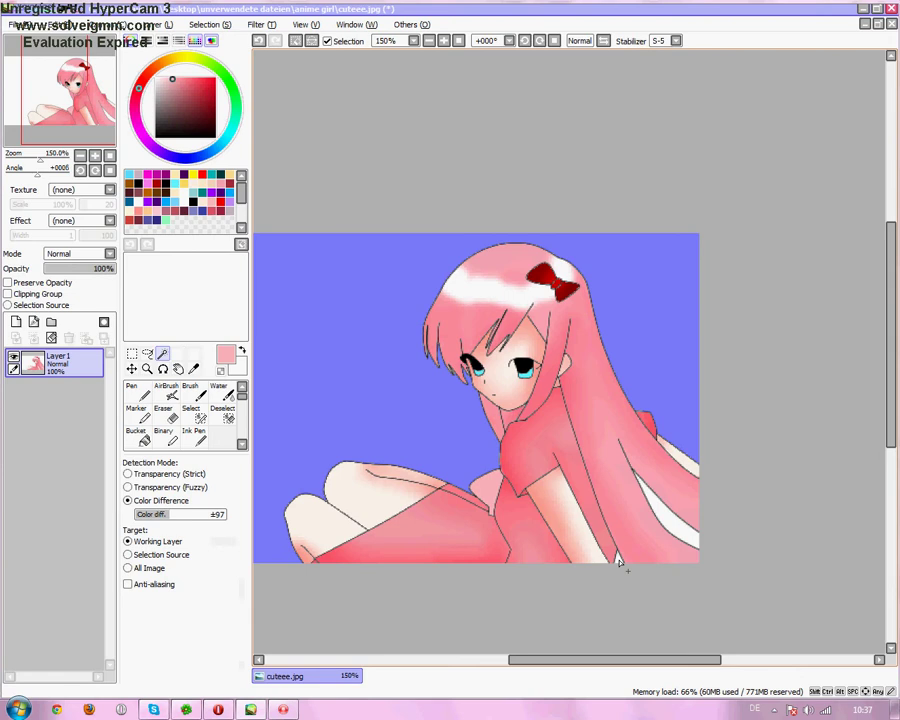
{"action": "scroll", "coordinate": [650, 517], "scroll_direction": "down", "scroll_amount": 4}
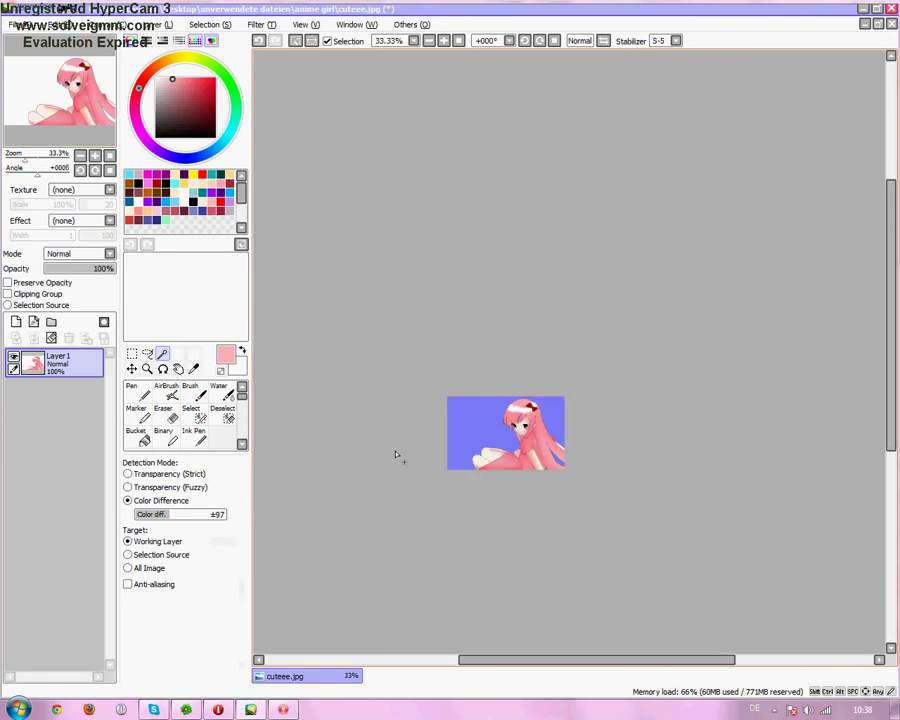
- Fill the selected background with a pale greyish mauve using the Pen at size 250
{"action": "left_click", "coordinate": [138, 392]}
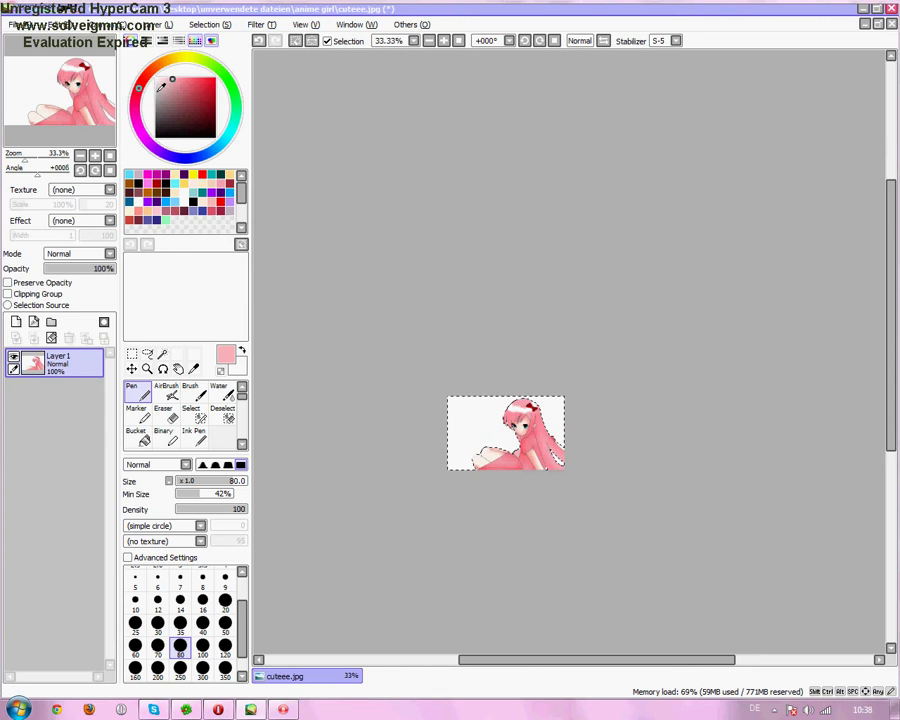
{"action": "left_click", "coordinate": [156, 92]}
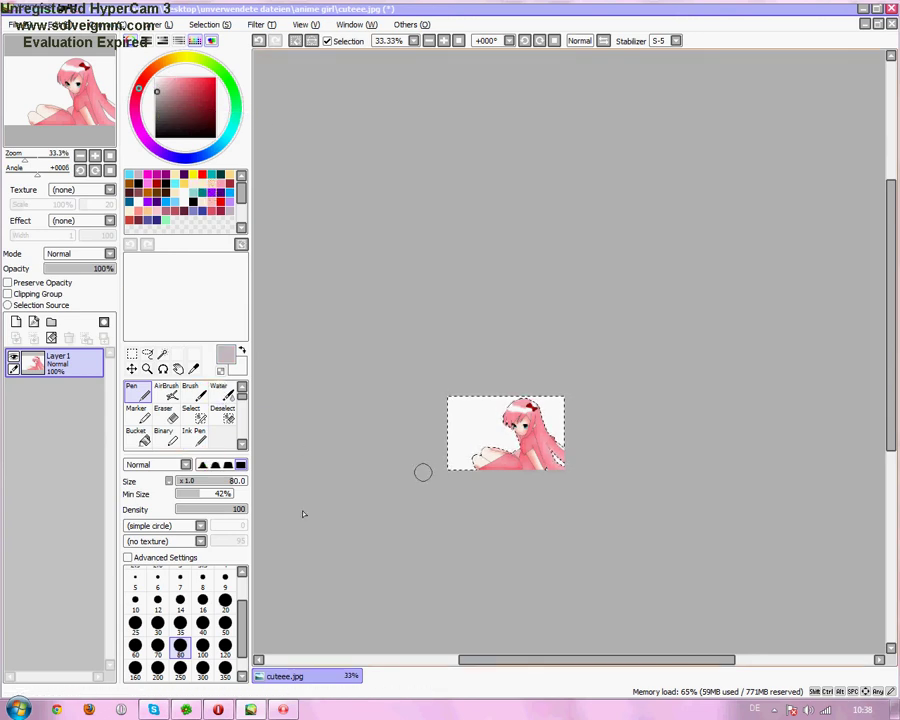
{"action": "left_click", "coordinate": [180, 668]}
{"action": "scroll", "coordinate": [526, 417], "scroll_direction": "down", "scroll_amount": 1}
{"action": "scroll", "coordinate": [472, 446], "scroll_direction": "up", "scroll_amount": 2}
{"action": "mouse_move", "coordinate": [486, 450]}
{"action": "left_mouse_down"}
{"action": "mouse_move", "coordinate": [522, 312]}
{"action": "mouse_move", "coordinate": [494, 516]}
{"action": "mouse_move", "coordinate": [483, 438]}
{"action": "mouse_move", "coordinate": [596, 460]}
{"action": "mouse_move", "coordinate": [612, 342]}
{"action": "mouse_move", "coordinate": [660, 487]}
{"action": "mouse_move", "coordinate": [655, 404]}
{"action": "mouse_move", "coordinate": [615, 523]}
{"action": "mouse_move", "coordinate": [580, 551]}
{"action": "mouse_move", "coordinate": [612, 497]}
{"action": "left_mouse_up"}
{"action": "scroll", "coordinate": [611, 498], "scroll_direction": "up", "scroll_amount": 2}
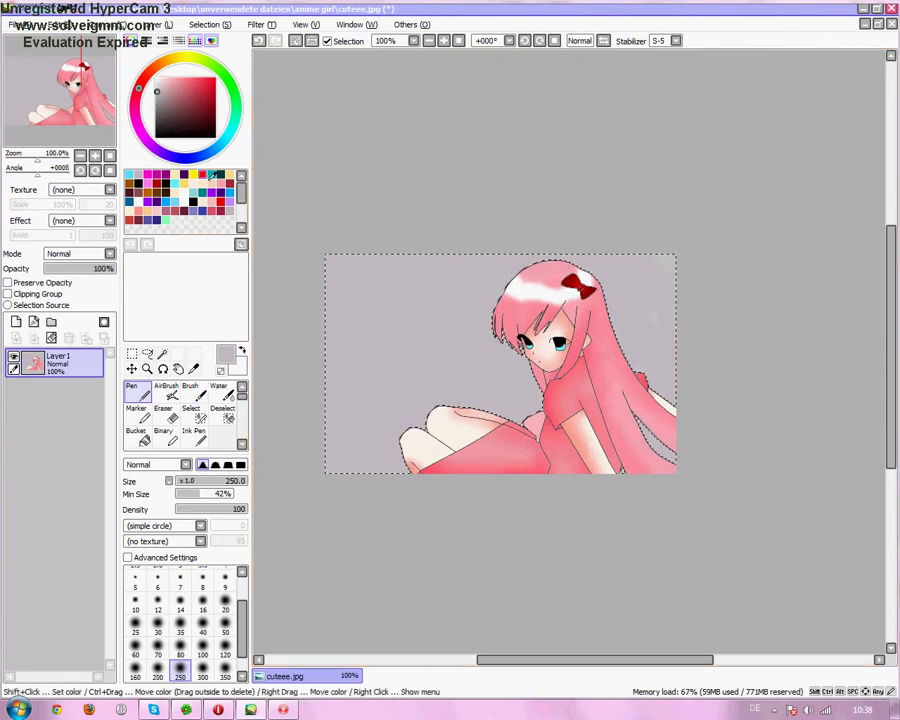
- Try a soft light blue spot in the background beside the girl's head and undo it
{"action": "left_click", "coordinate": [220, 187]}
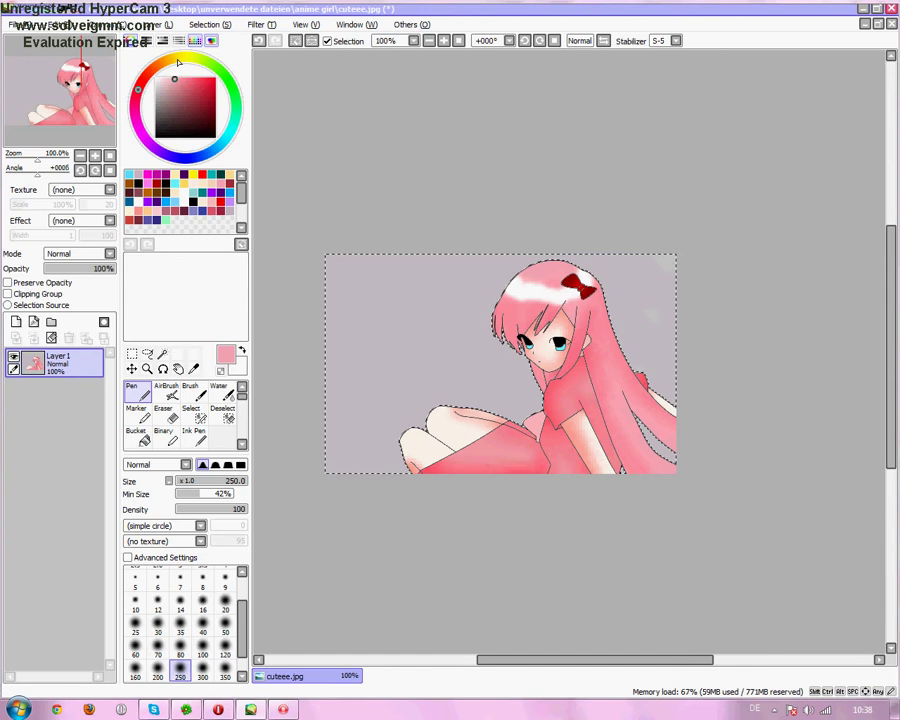
{"action": "left_click", "coordinate": [215, 148]}
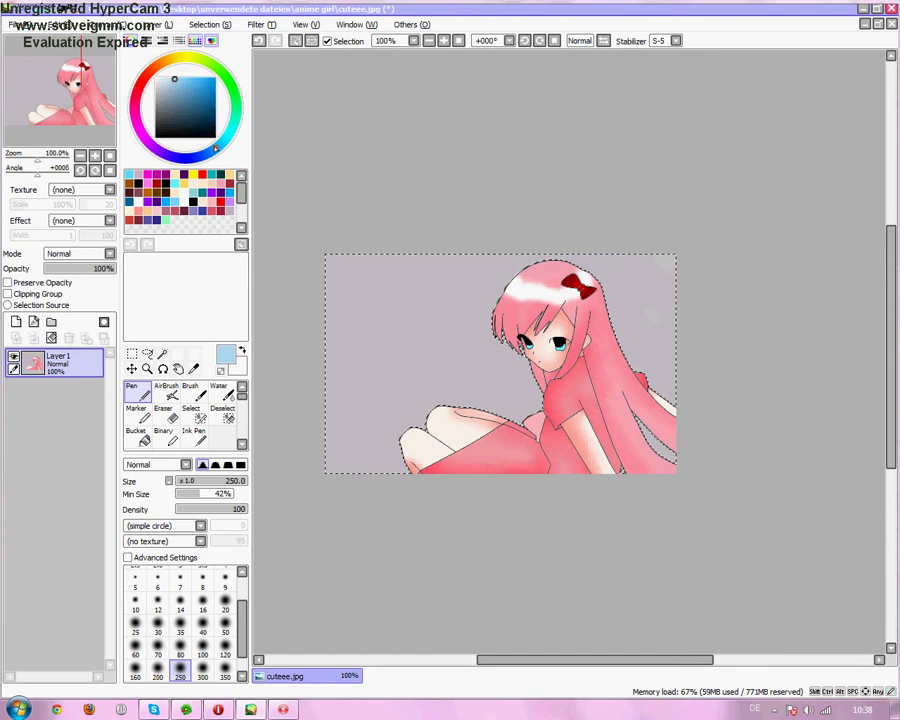
{"action": "left_click", "coordinate": [378, 307]}
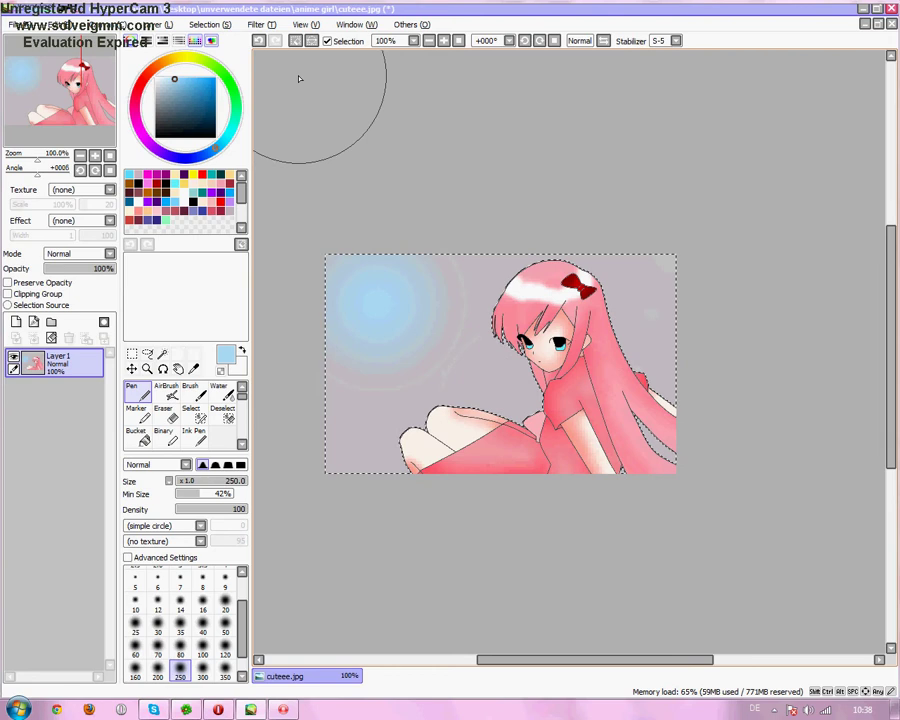
{"action": "key", "text": "ctrl+z"}
- Try brushing light pink over the mauve background with the soft Pen at size 250 and undo the last stroke
{"action": "left_click", "coordinate": [229, 193]}
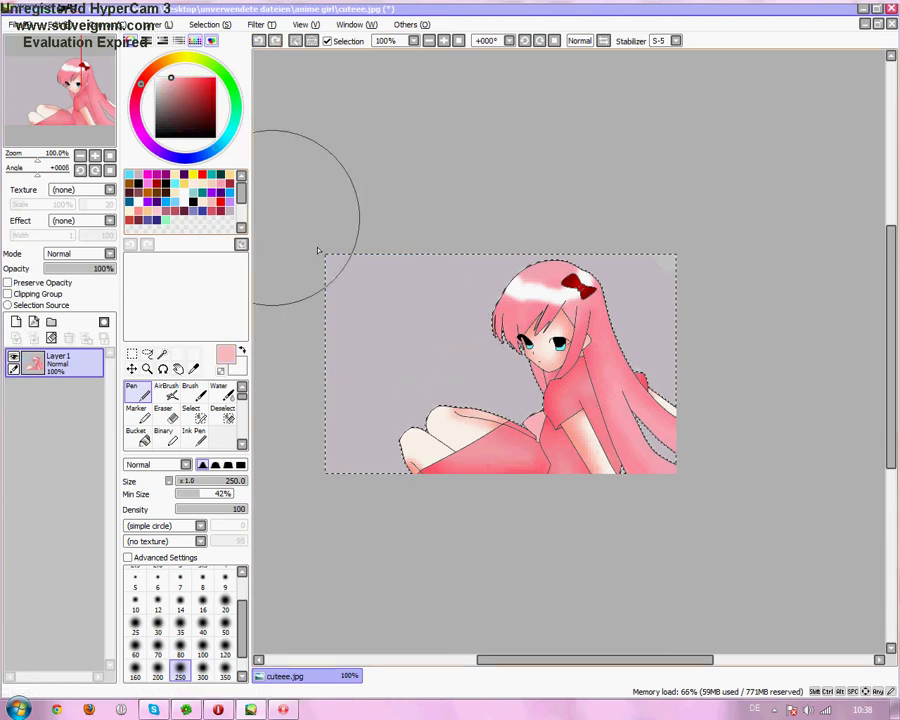
{"action": "left_click", "coordinate": [352, 313]}
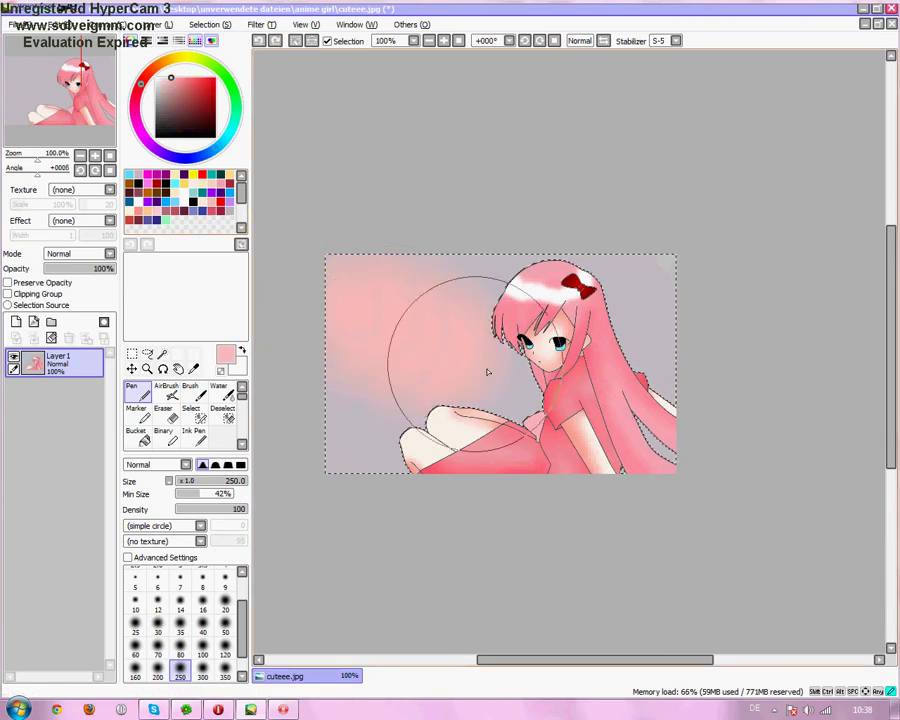
{"action": "mouse_move", "coordinate": [488, 372]}
{"action": "left_mouse_down"}
{"action": "mouse_move", "coordinate": [683, 446]}
{"action": "mouse_move", "coordinate": [824, 494]}
{"action": "left_mouse_up"}
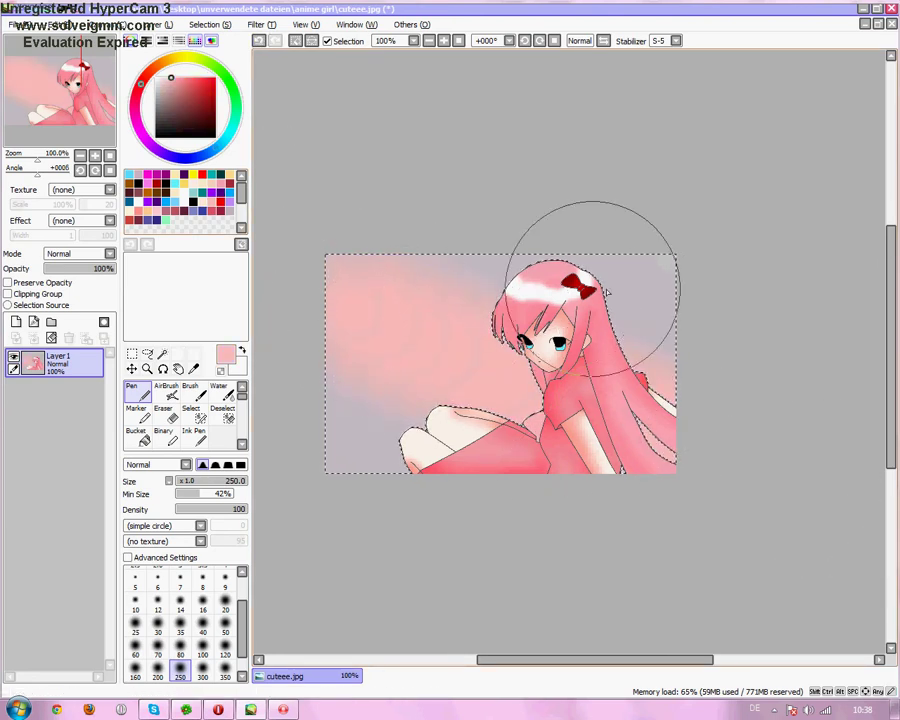
{"action": "left_click_drag", "start_coordinate": [607, 292], "coordinate": [257, 502]}
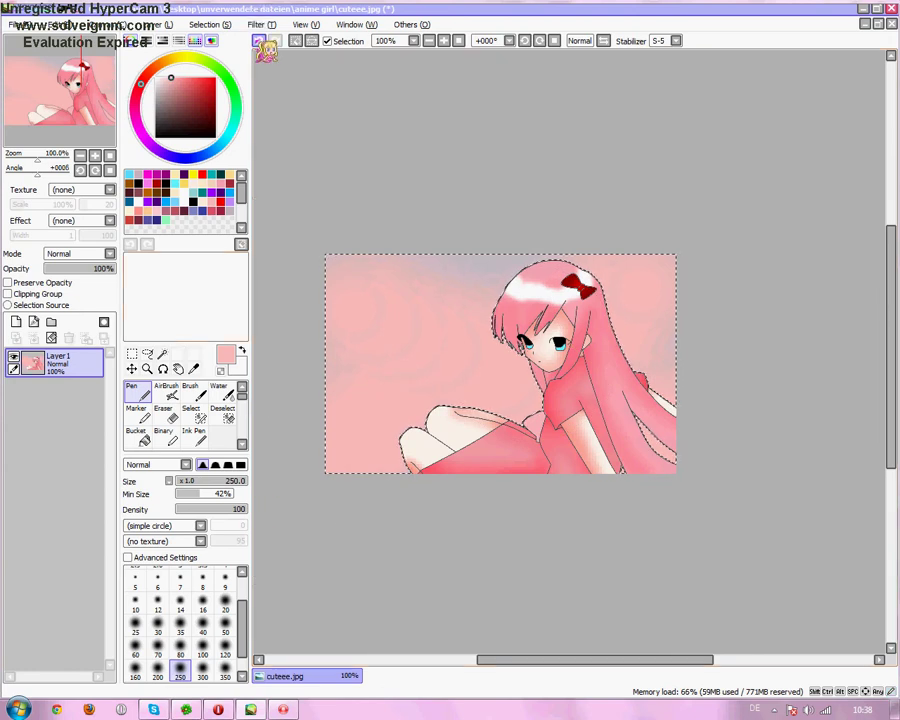
{"action": "left_click", "coordinate": [258, 41]}
- Try a diagonal light pink streak across the background with the Pen at size 30, and undo it with the earlier pink strokes
{"action": "left_click", "coordinate": [158, 622]}
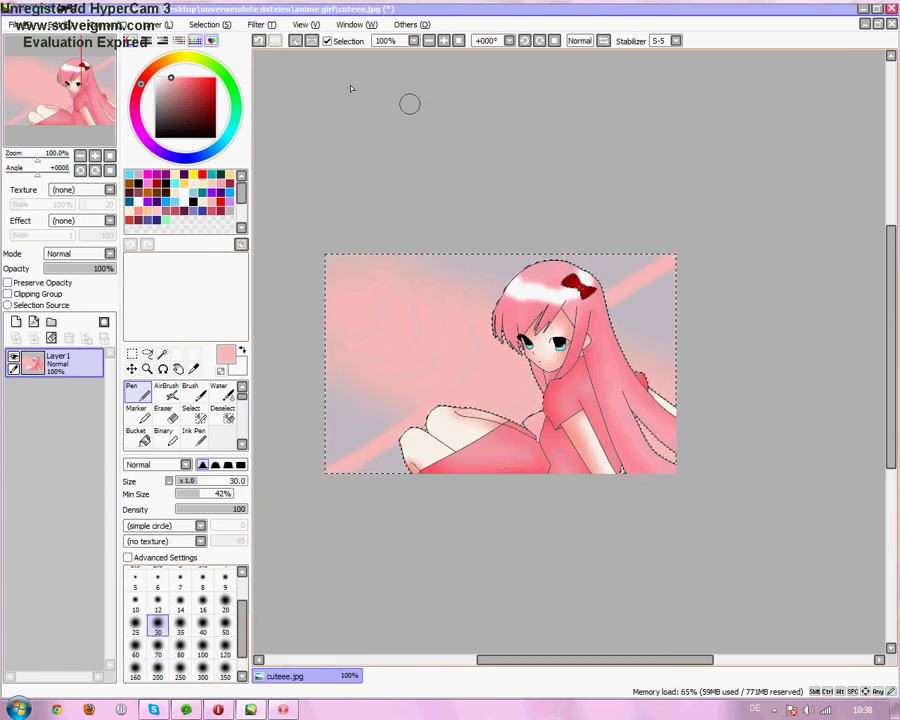
{"action": "left_click", "coordinate": [259, 41]}
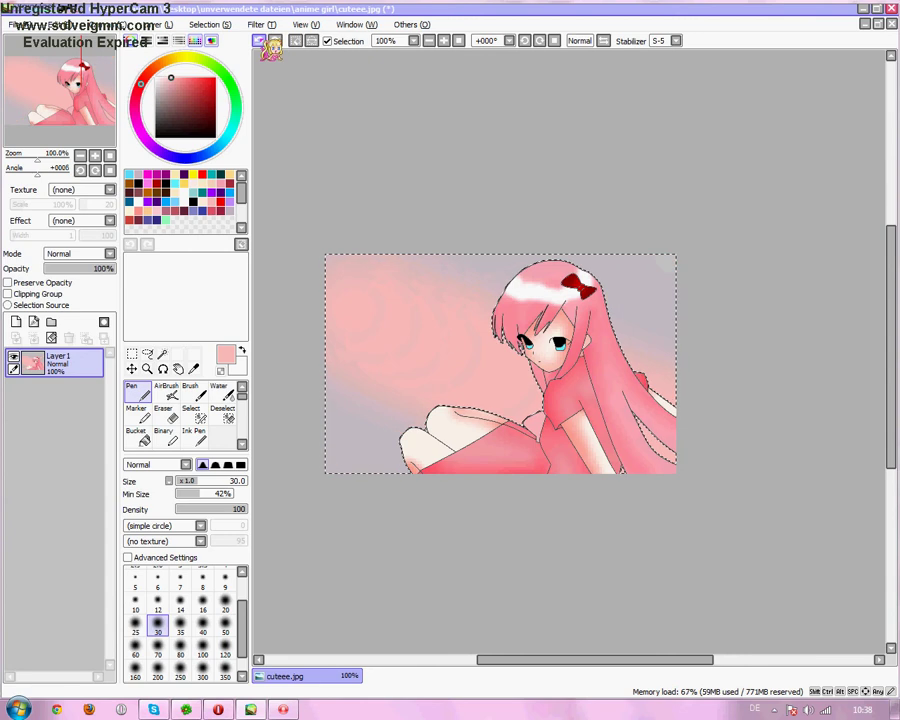
{"action": "left_click", "coordinate": [259, 41]}
- Try light pink stripes across the background with the Pen at size 60, and undo them together with the mauve fill
{"action": "left_click", "coordinate": [135, 655]}
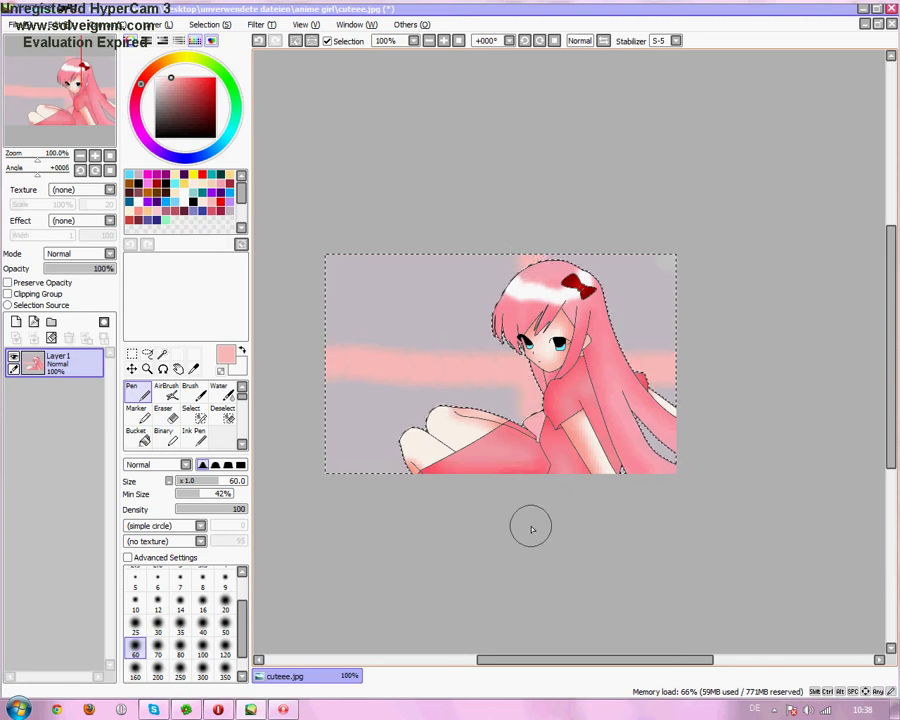
{"action": "left_click_drag", "start_coordinate": [326, 252], "coordinate": [420, 318]}
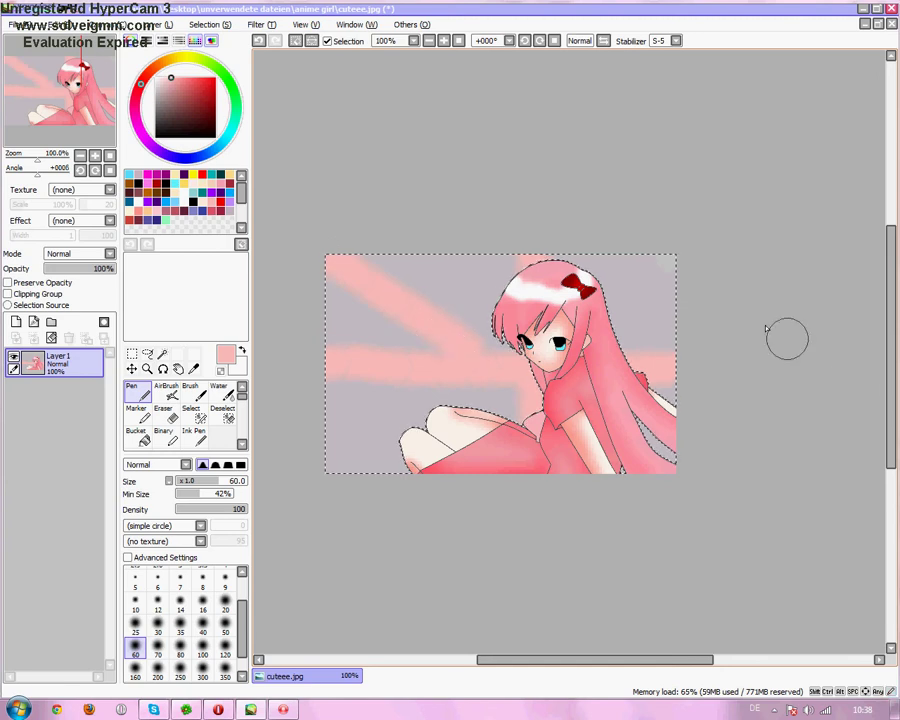
{"action": "left_click", "coordinate": [261, 42]}
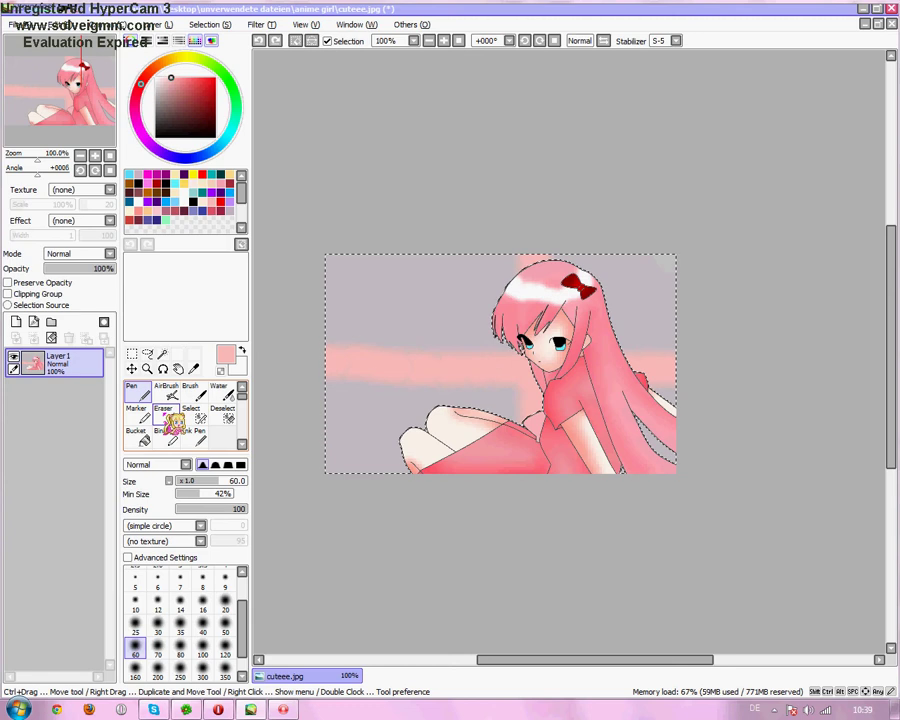
{"action": "left_click", "coordinate": [261, 42]}
{"action": "left_click", "coordinate": [261, 42]}
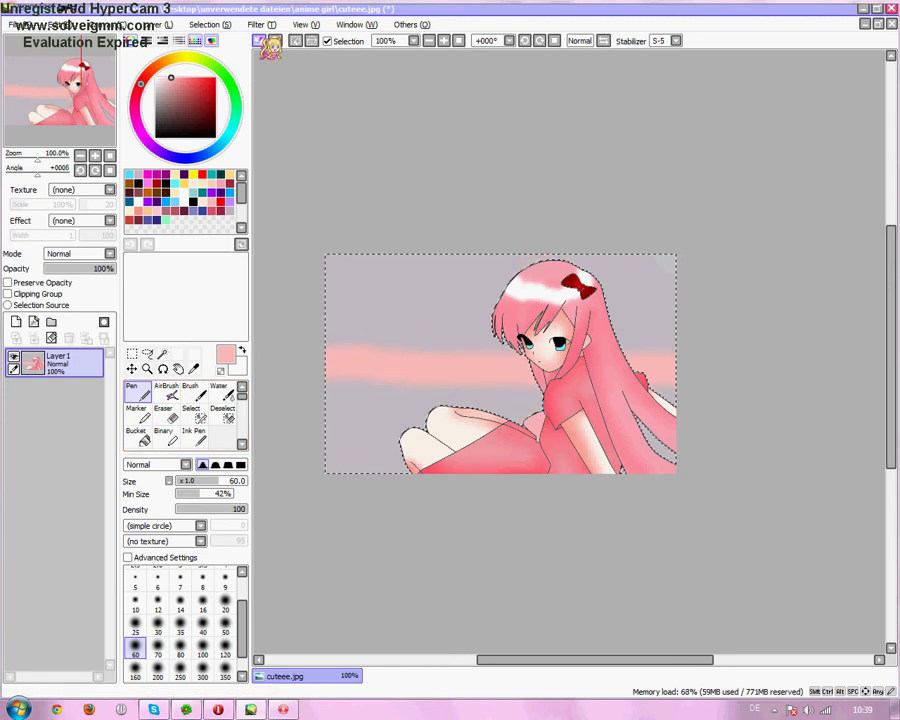
{"action": "left_click", "coordinate": [261, 42]}
{"action": "scroll", "coordinate": [270, 240], "scroll_direction": "down", "scroll_amount": 1}
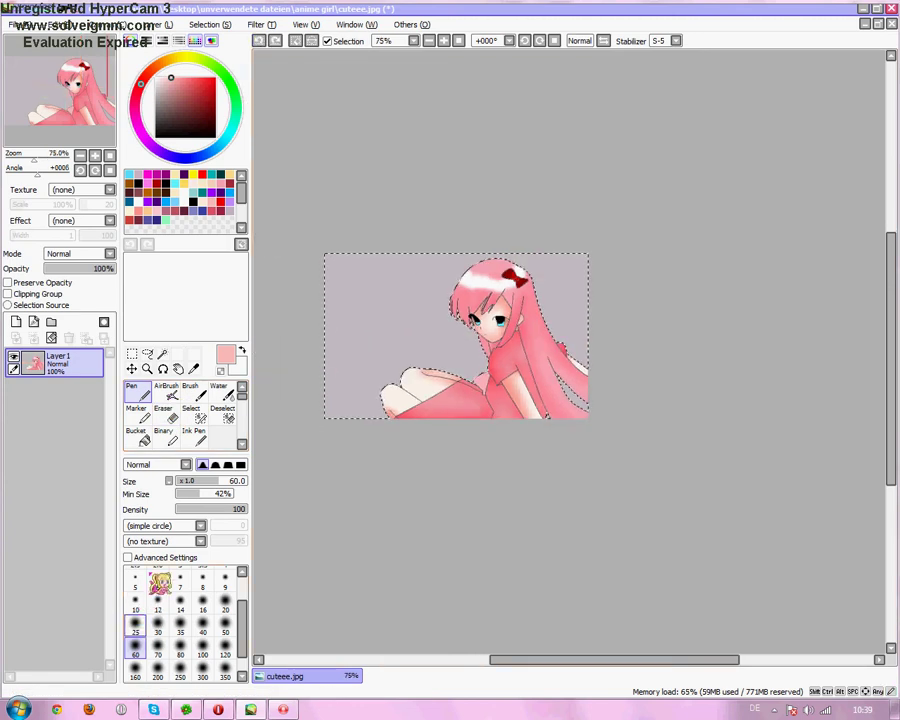
{"action": "left_click", "coordinate": [260, 42]}
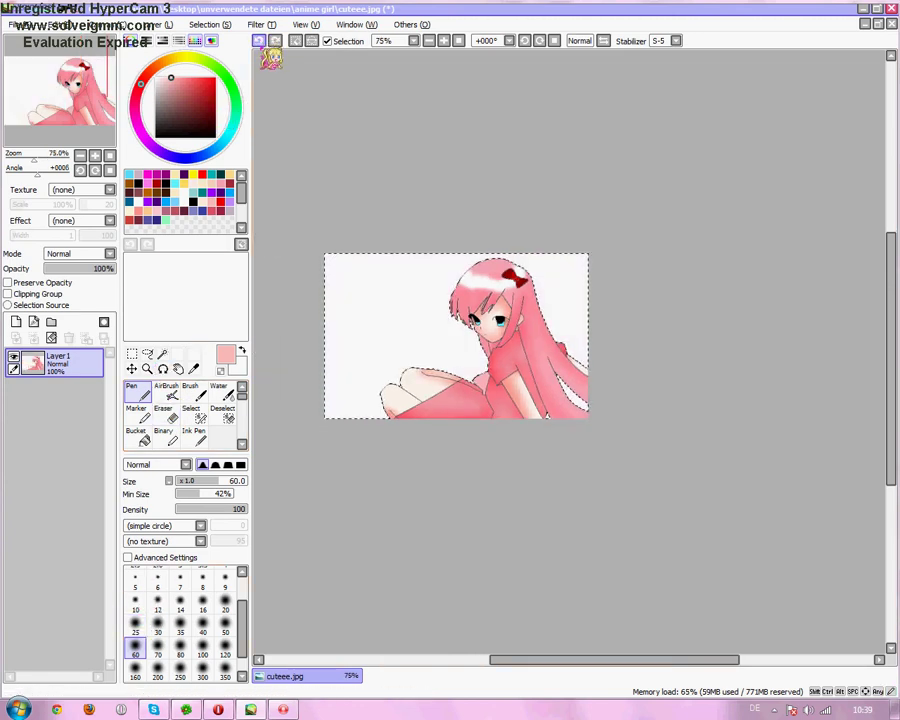
- Fill the selected background with salmon red using the soft Pen at size 200
{"action": "scroll", "coordinate": [230, 186], "scroll_direction": "down", "scroll_amount": 1}
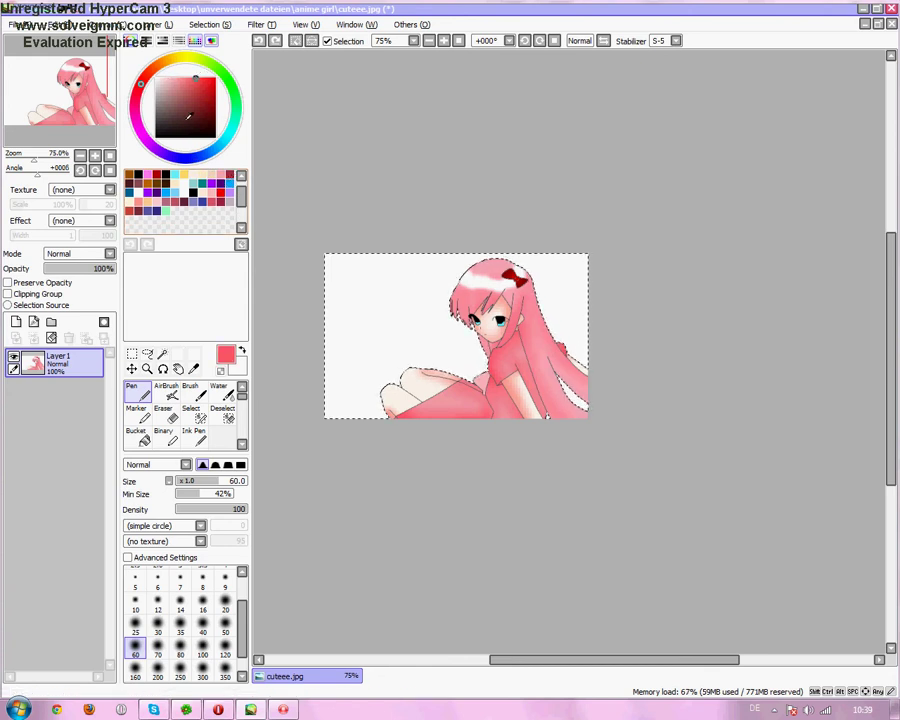
{"action": "left_click", "coordinate": [157, 672]}
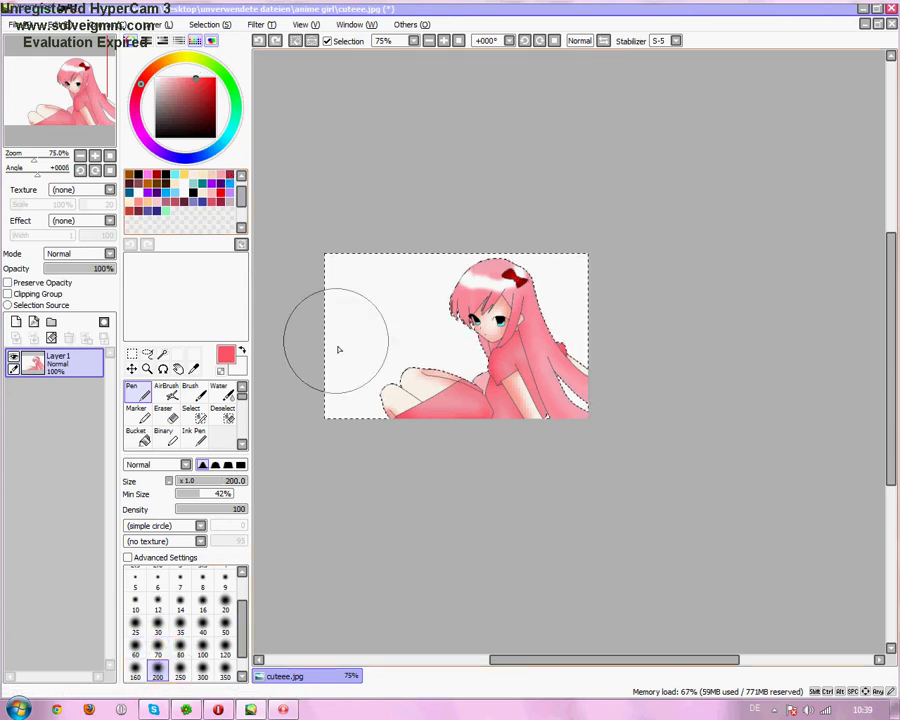
{"action": "mouse_move", "coordinate": [339, 349]}
{"action": "left_mouse_down"}
{"action": "mouse_move", "coordinate": [350, 396]}
{"action": "mouse_move", "coordinate": [590, 402]}
{"action": "mouse_move", "coordinate": [542, 238]}
{"action": "mouse_move", "coordinate": [319, 289]}
{"action": "mouse_move", "coordinate": [333, 364]}
{"action": "mouse_move", "coordinate": [462, 301]}
{"action": "mouse_move", "coordinate": [451, 396]}
{"action": "left_mouse_up"}
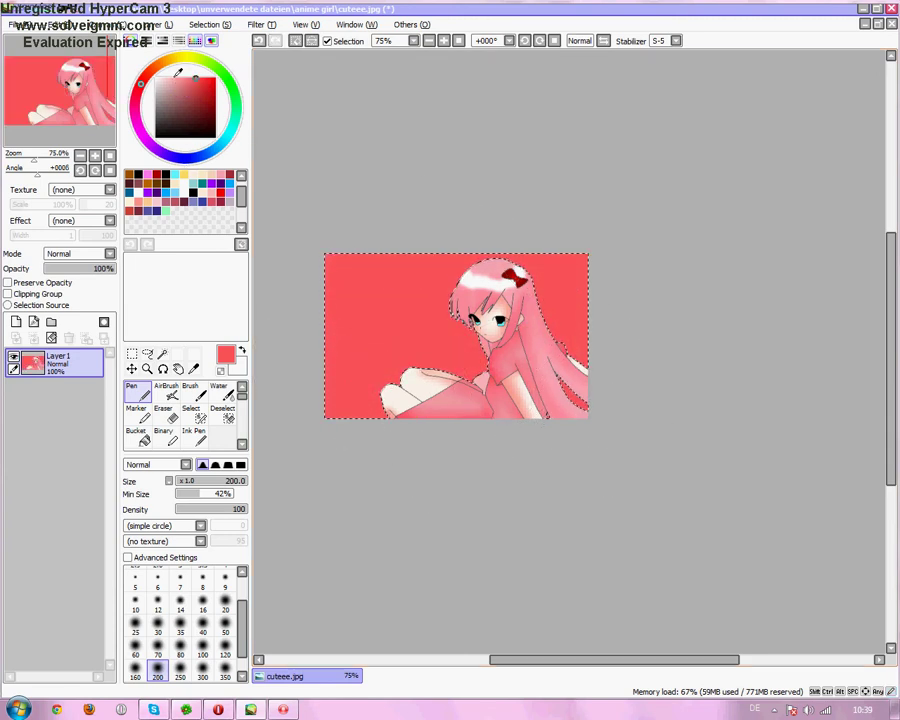
- Dab soft light pink spots and dark red patches around the red background with the Pen at size 200
{"action": "left_click", "coordinate": [174, 78]}
{"action": "mouse_move", "coordinate": [324, 224]}
{"action": "left_mouse_down"}
{"action": "mouse_move", "coordinate": [376, 357]}
{"action": "mouse_move", "coordinate": [352, 386]}
{"action": "mouse_move", "coordinate": [378, 345]}
{"action": "mouse_move", "coordinate": [402, 330]}
{"action": "mouse_move", "coordinate": [426, 218]}
{"action": "mouse_move", "coordinate": [522, 242]}
{"action": "mouse_move", "coordinate": [556, 262]}
{"action": "mouse_move", "coordinate": [592, 338]}
{"action": "left_mouse_up"}
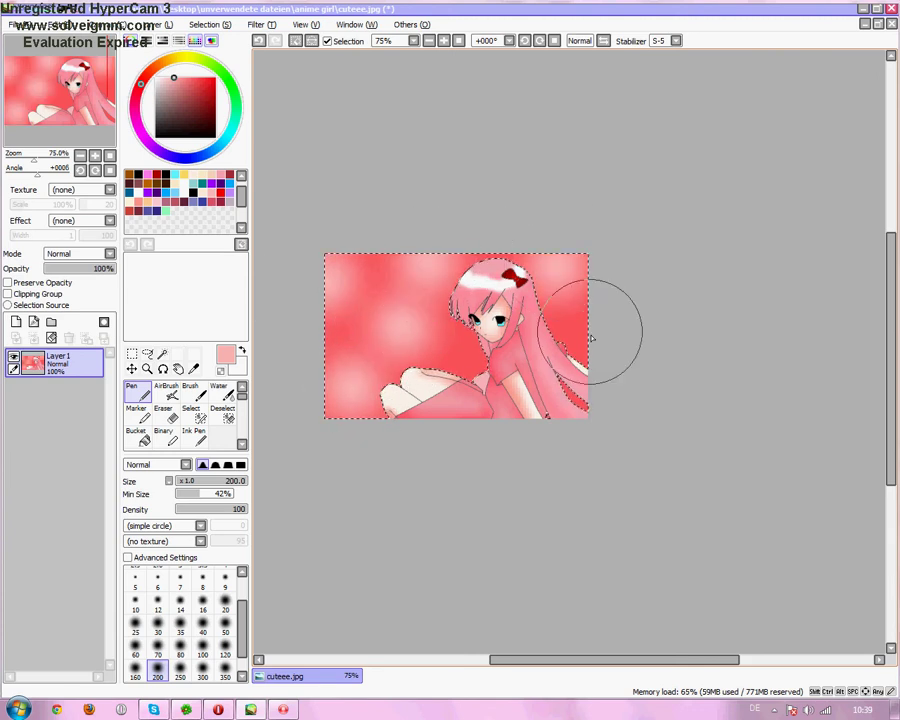
{"action": "left_click", "coordinate": [591, 335]}
{"action": "left_click", "coordinate": [484, 354]}
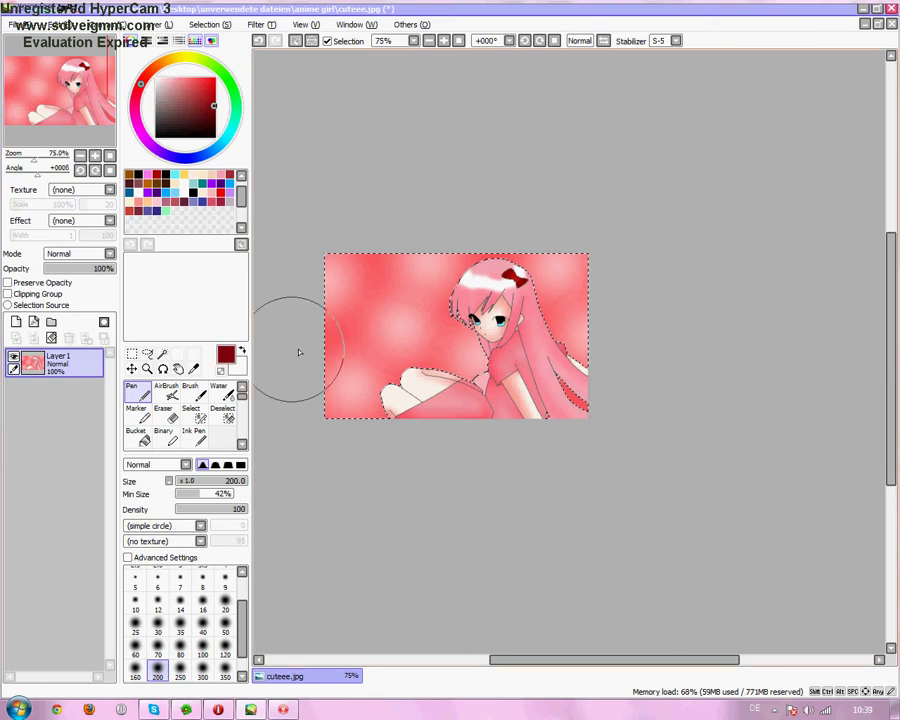
{"action": "left_click_drag", "start_coordinate": [298, 350], "coordinate": [332, 350]}
{"action": "mouse_move", "coordinate": [580, 345]}
{"action": "left_mouse_down"}
{"action": "mouse_move", "coordinate": [449, 264]}
{"action": "mouse_move", "coordinate": [420, 390]}
{"action": "mouse_move", "coordinate": [381, 423]}
{"action": "mouse_move", "coordinate": [384, 438]}
{"action": "mouse_move", "coordinate": [351, 438]}
{"action": "left_mouse_up"}
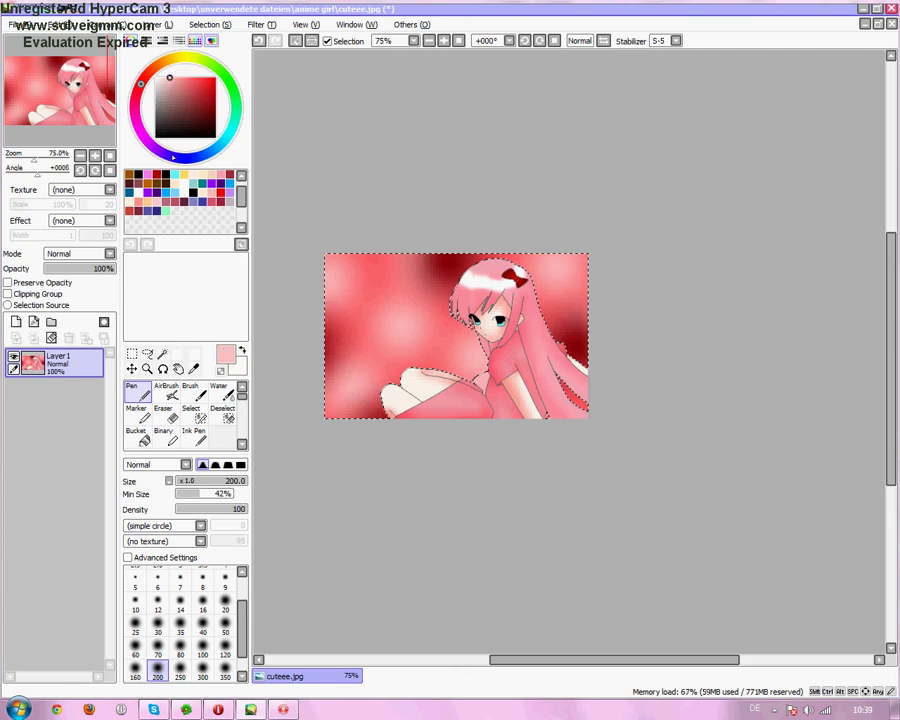
- Paint a light pink glow around the girl's outline and fill the gaps between her hair strands with the Pen at size 25
{"action": "left_click", "coordinate": [135, 623]}
{"action": "scroll", "coordinate": [395, 415], "scroll_direction": "up", "scroll_amount": 2}
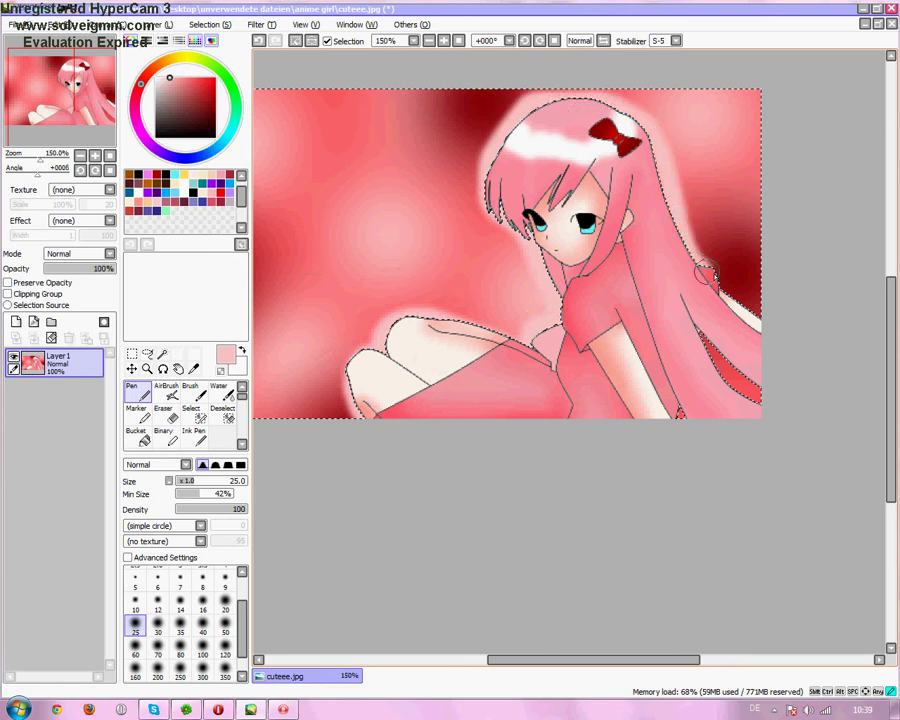
{"action": "left_click_drag", "start_coordinate": [764, 317], "coordinate": [728, 288]}
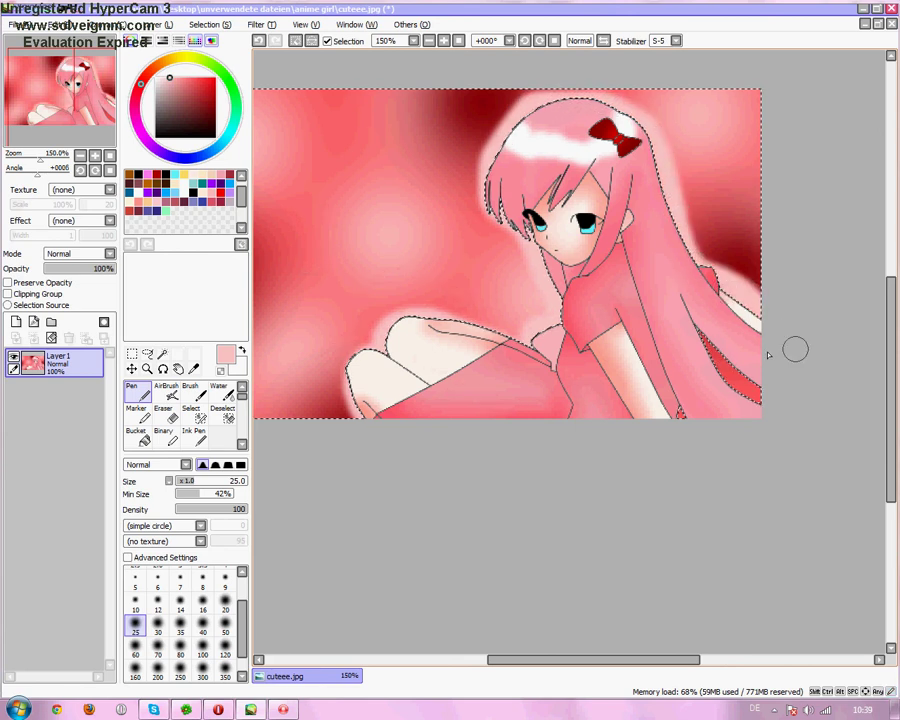
{"action": "left_click_drag", "start_coordinate": [759, 383], "coordinate": [720, 343]}
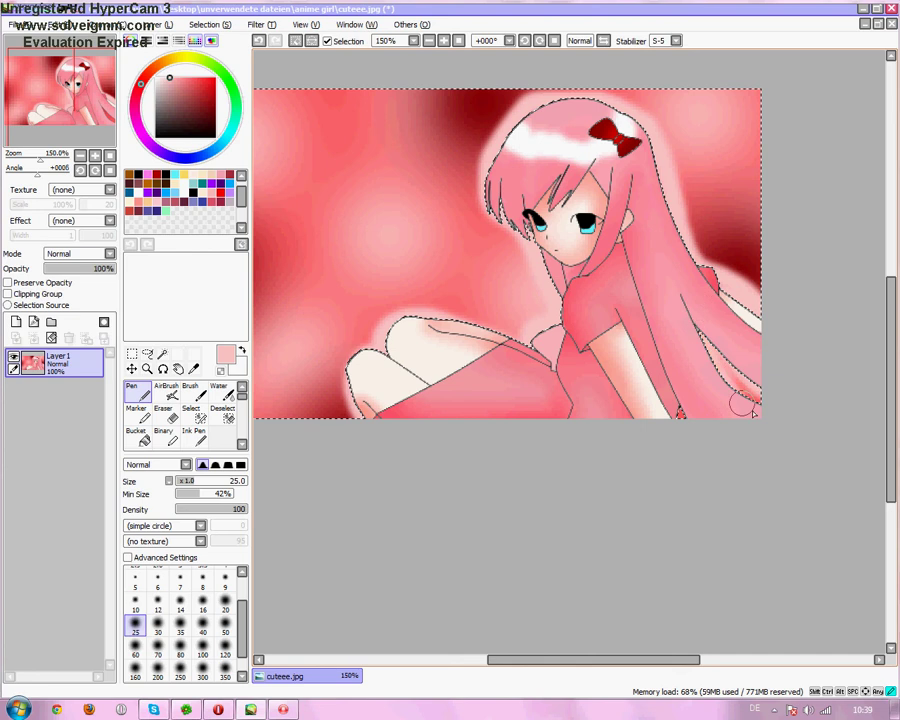
- Clear the background selection across the whole picture with the Deselect brush at size 500
{"action": "scroll", "coordinate": [700, 480], "scroll_direction": "down", "scroll_amount": 4}
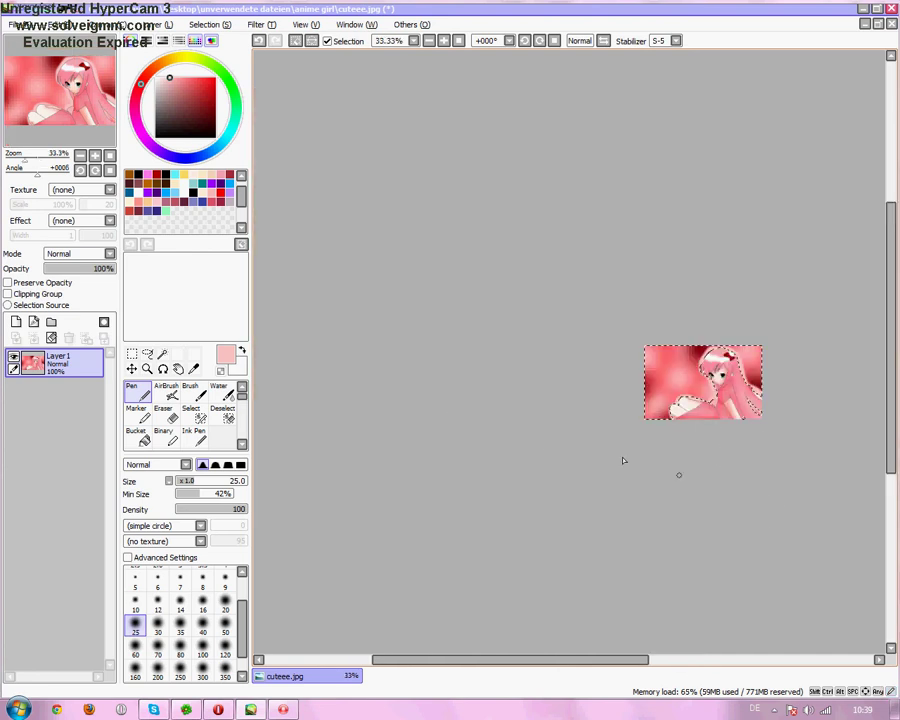
{"action": "left_click", "coordinate": [222, 412]}
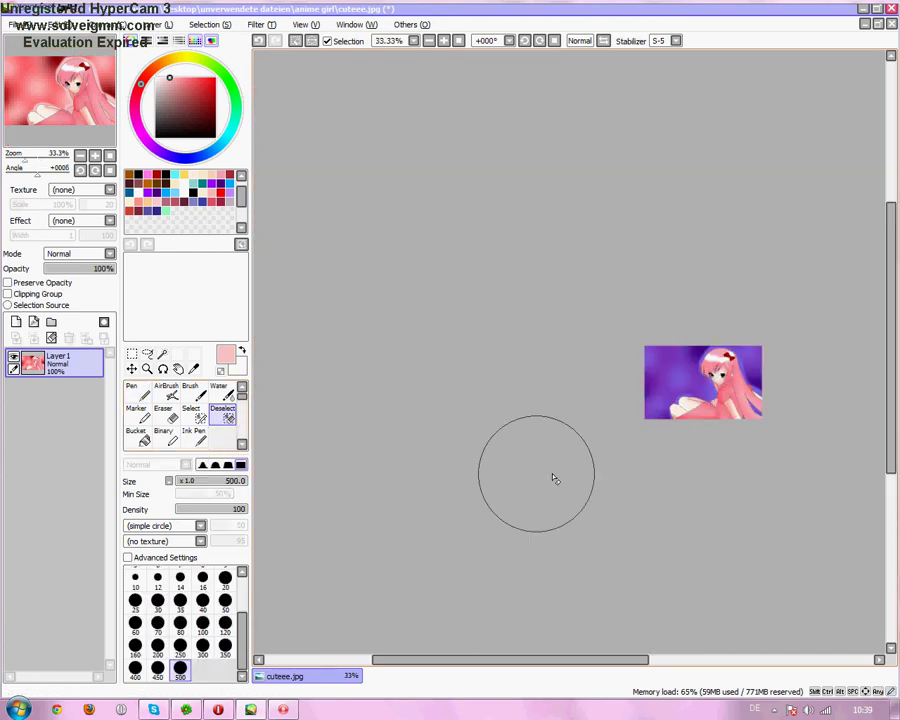
{"action": "left_click_drag", "start_coordinate": [674, 450], "coordinate": [781, 368]}
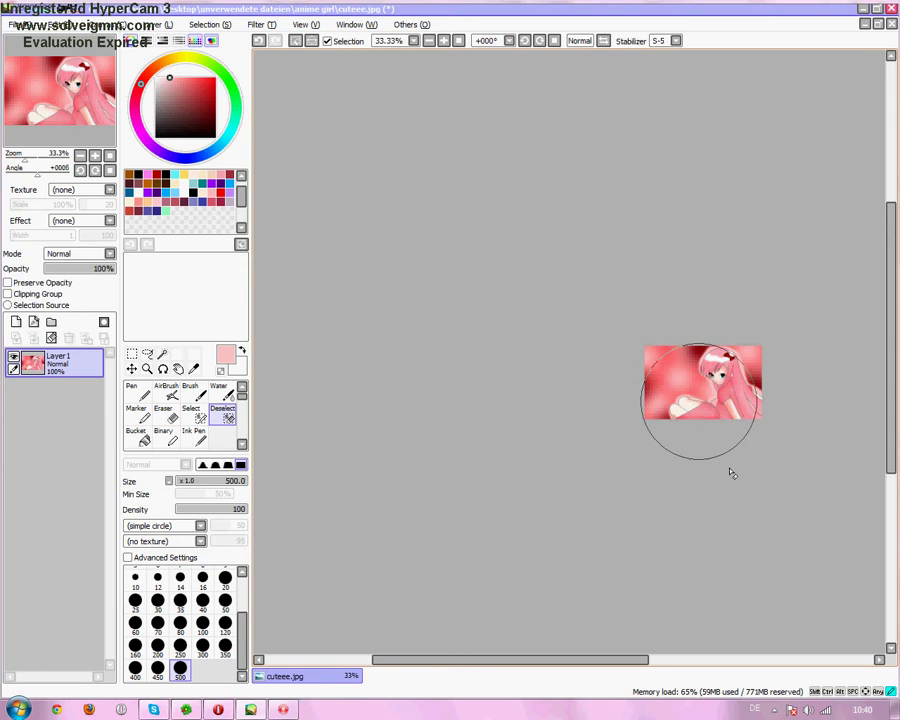
{"action": "scroll", "coordinate": [510, 506], "scroll_direction": "up", "scroll_amount": 3}
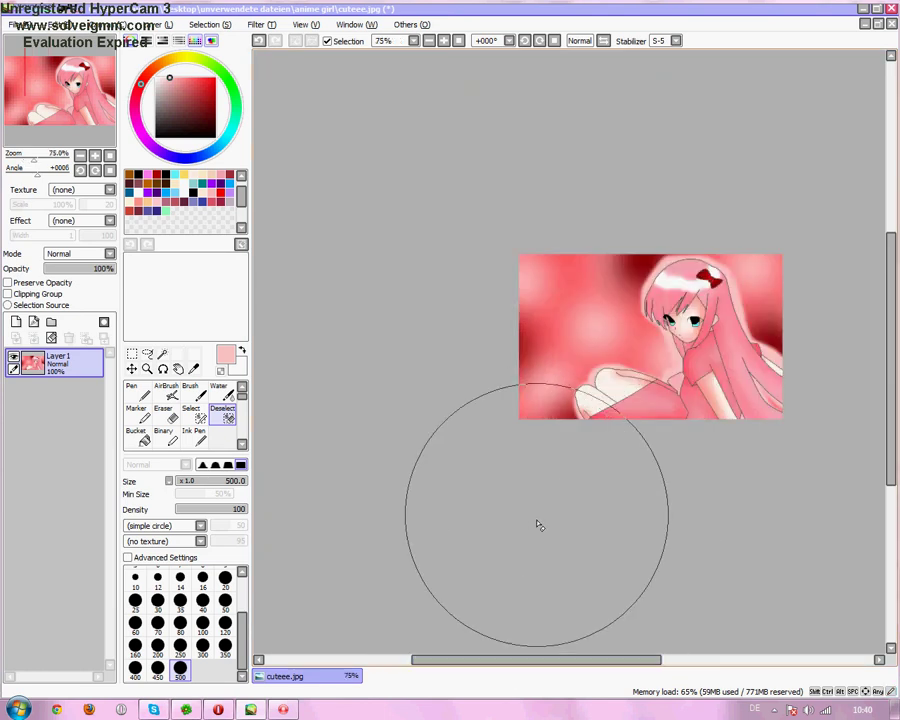
{"action": "scroll", "coordinate": [556, 522], "scroll_direction": "up", "scroll_amount": 2}
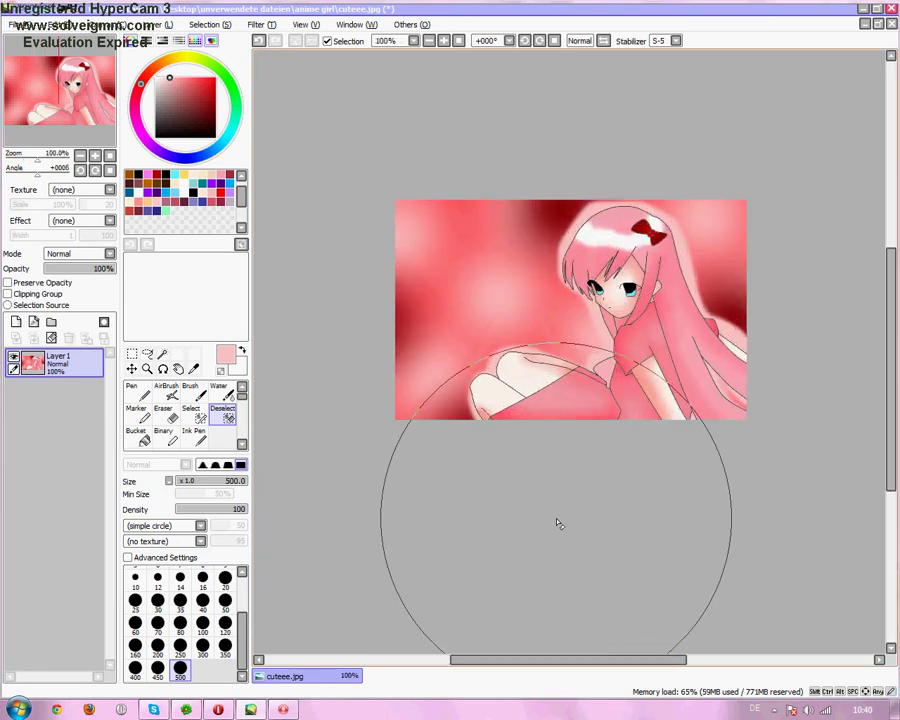
{"action": "scroll", "coordinate": [570, 300], "scroll_direction": "up", "scroll_amount": 3}
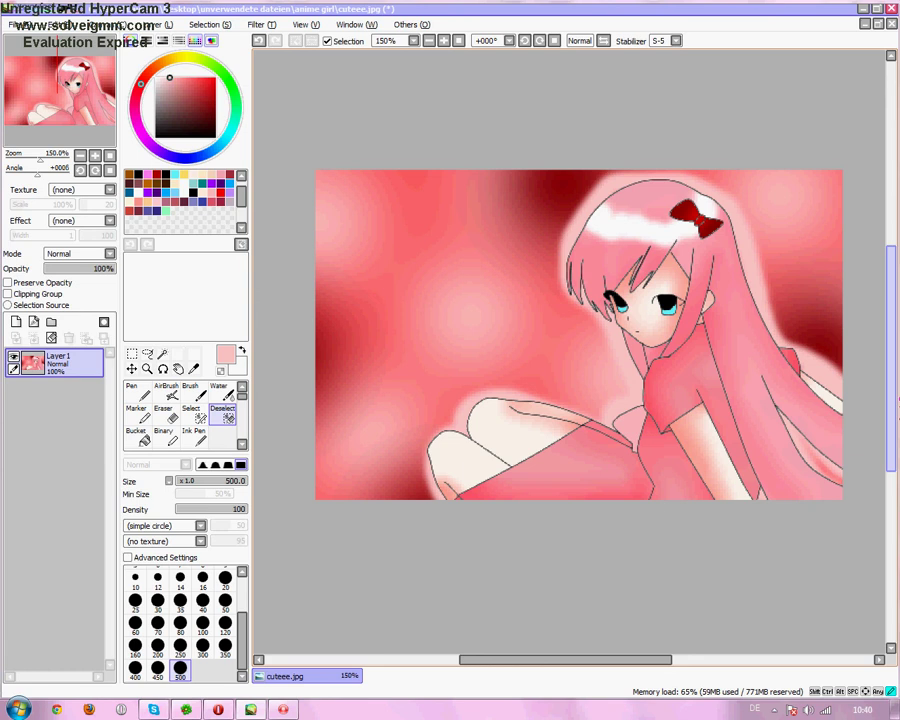
- Save the finished picture to cuteee.jpg, checking the compressed preview and accepting the current JPEG settings
{"action": "left_click", "coordinate": [12, 24]}
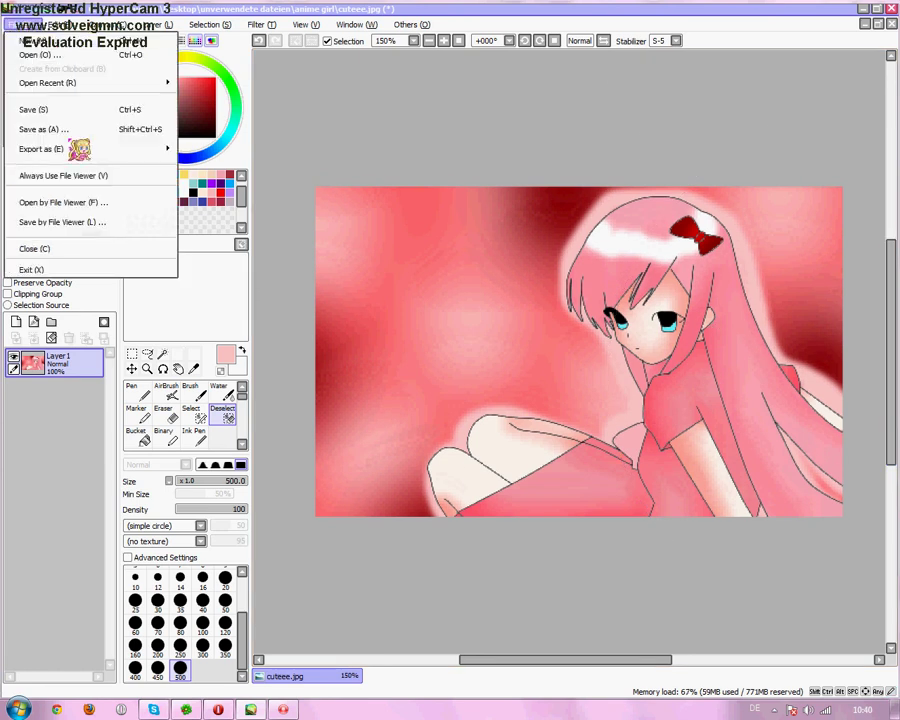
{"action": "left_click", "coordinate": [22, 110]}
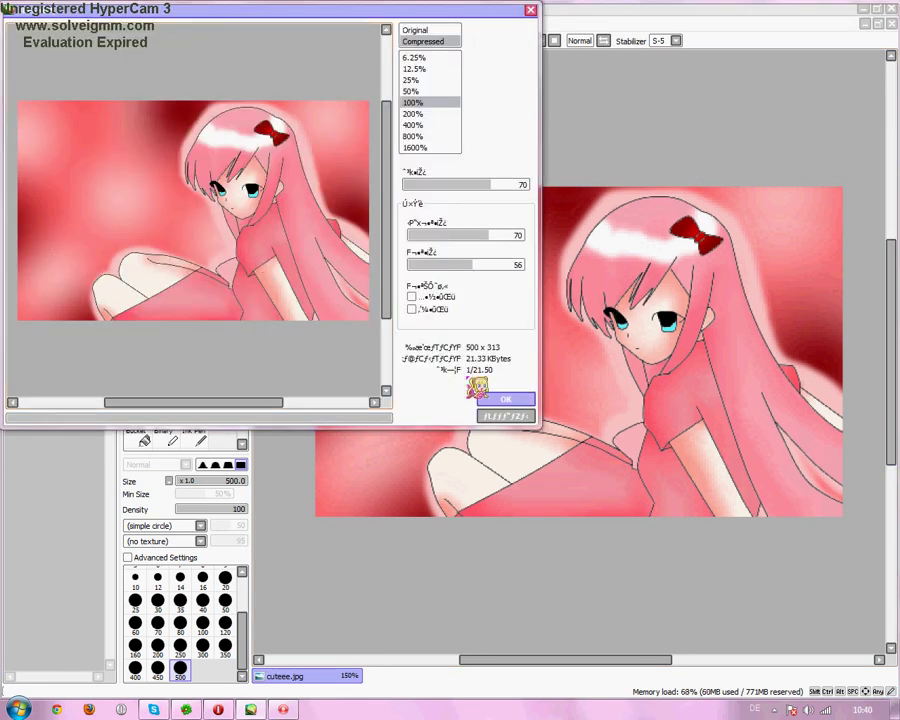
{"action": "left_click_drag", "start_coordinate": [300, 254], "coordinate": [272, 258]}
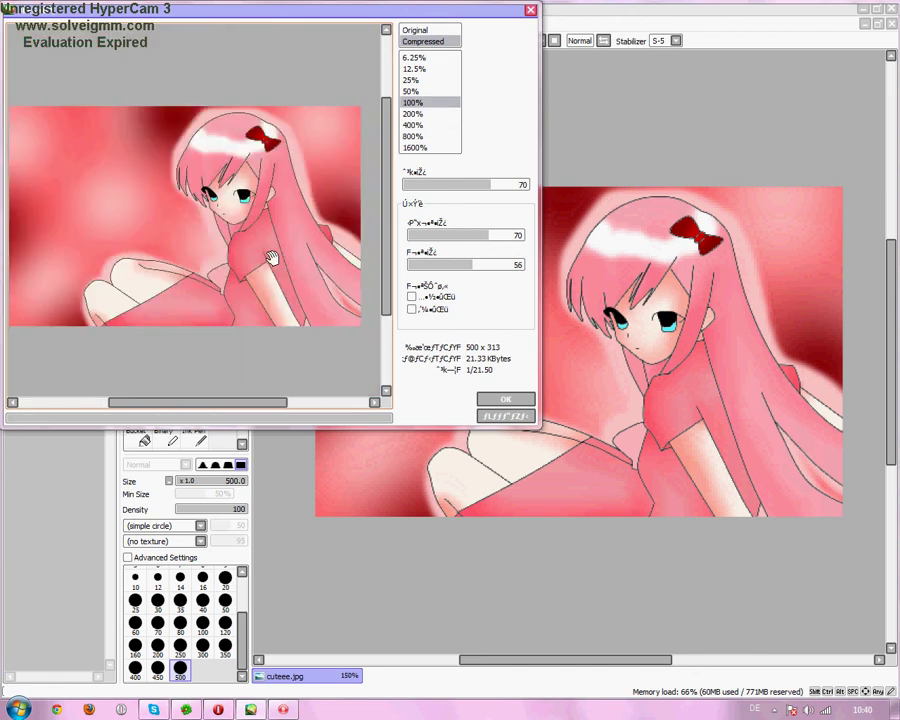
{"action": "scroll", "coordinate": [272, 258], "scroll_direction": "up", "scroll_amount": 2}
{"action": "scroll", "coordinate": [272, 258], "scroll_direction": "down", "scroll_amount": 2}
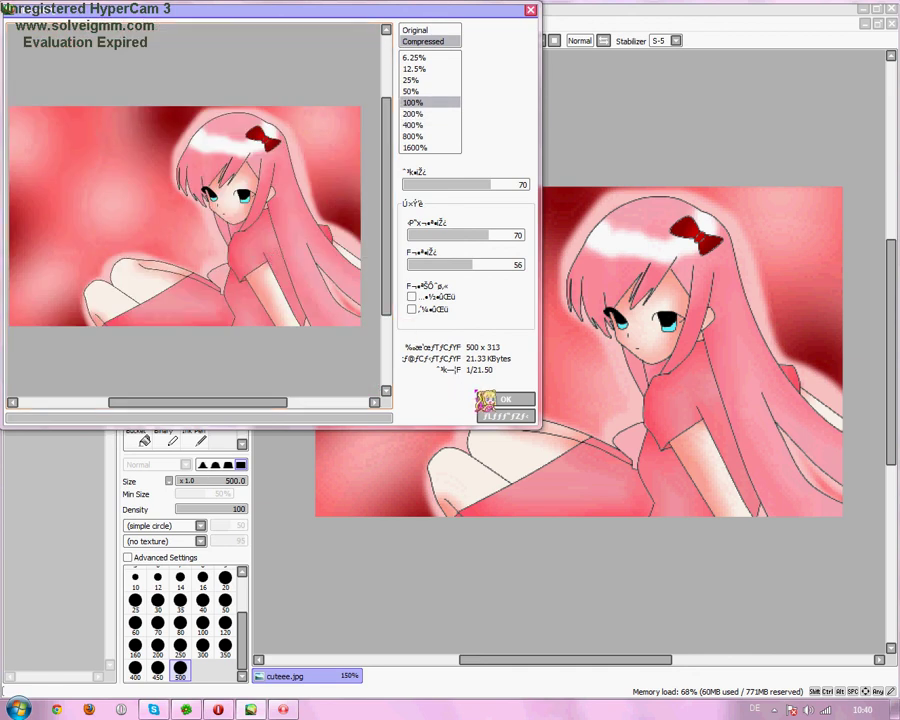
{"action": "left_click", "coordinate": [505, 401]}
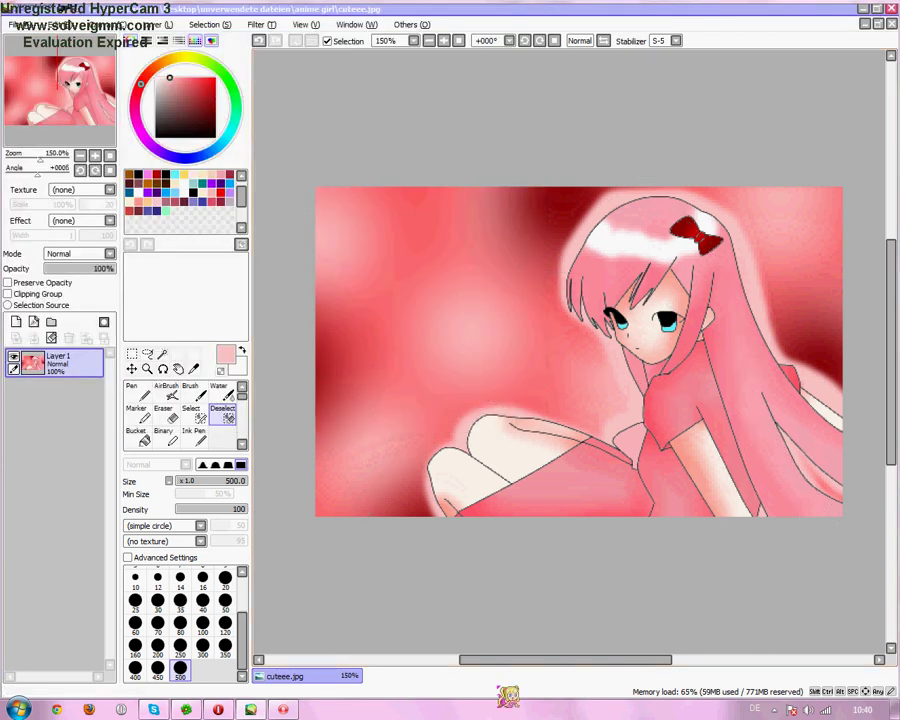
{"action": "left_click", "coordinate": [285, 711]}
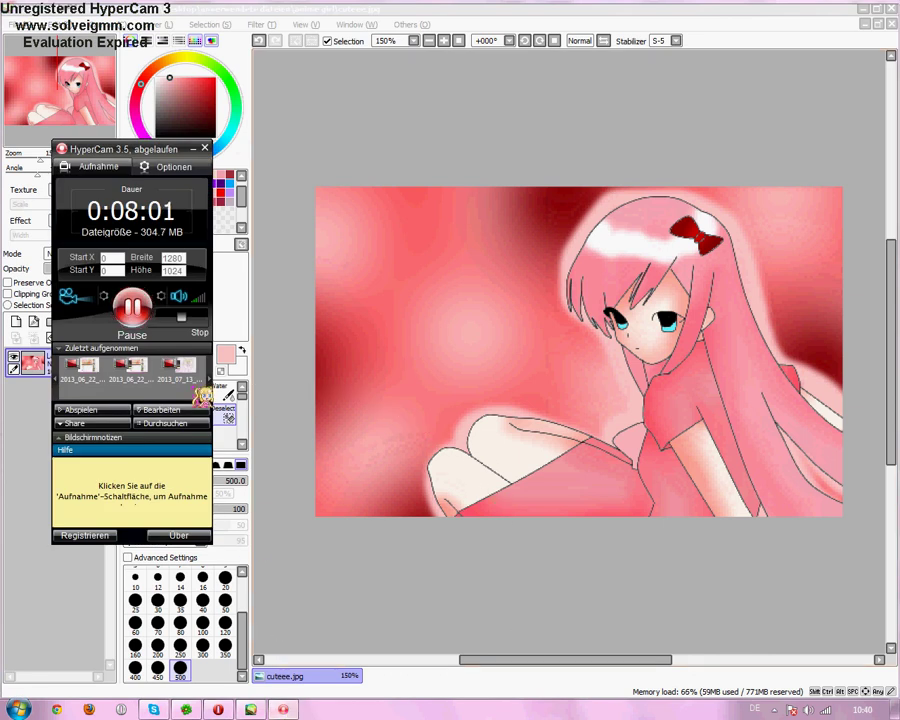